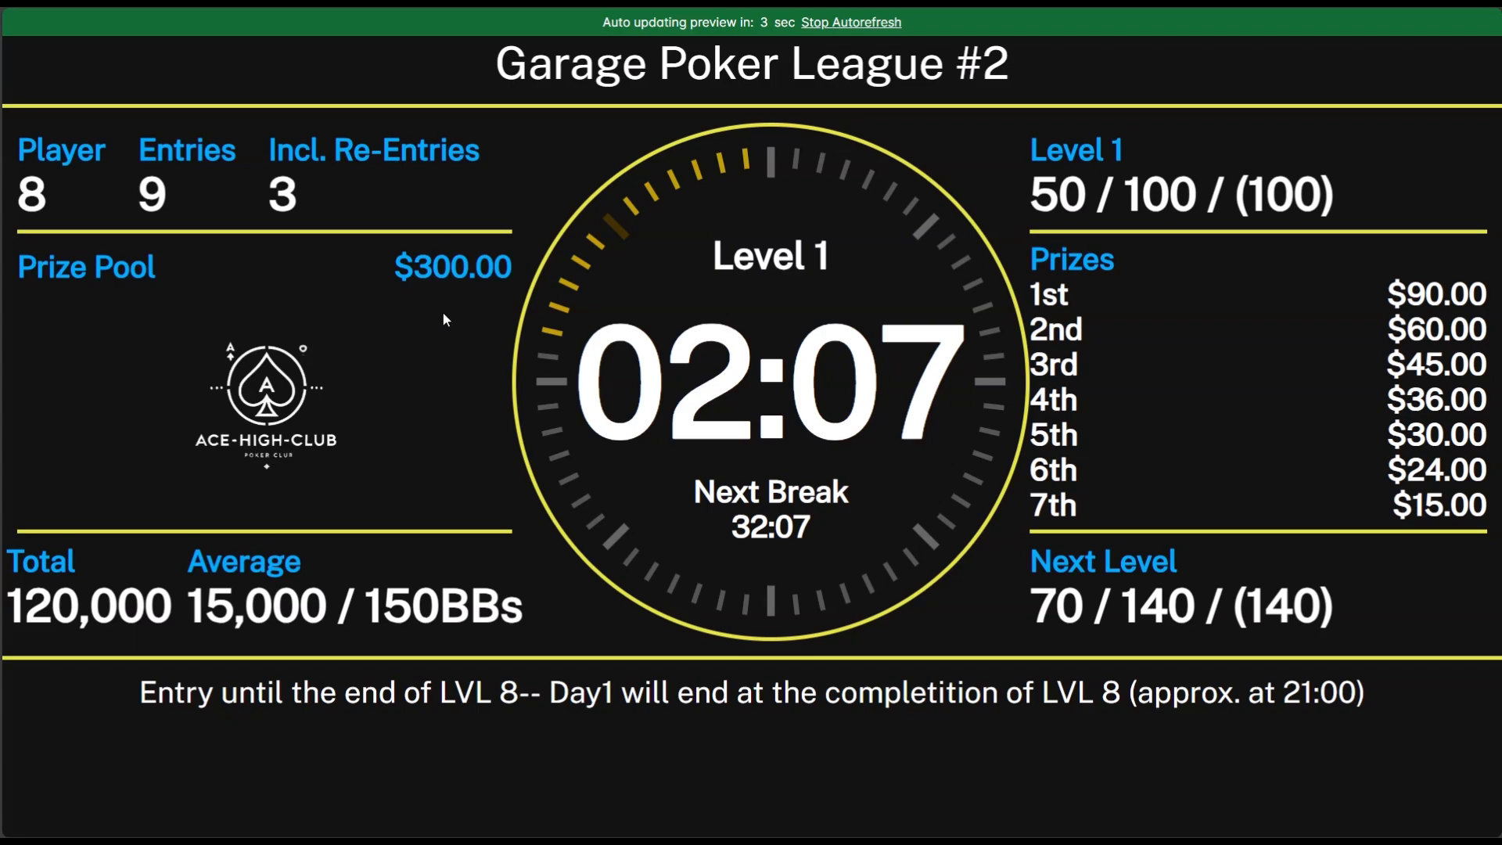
- Compare the tournament clock preview with the target design picture
{"action": "key", "text": "alt+Tab"}
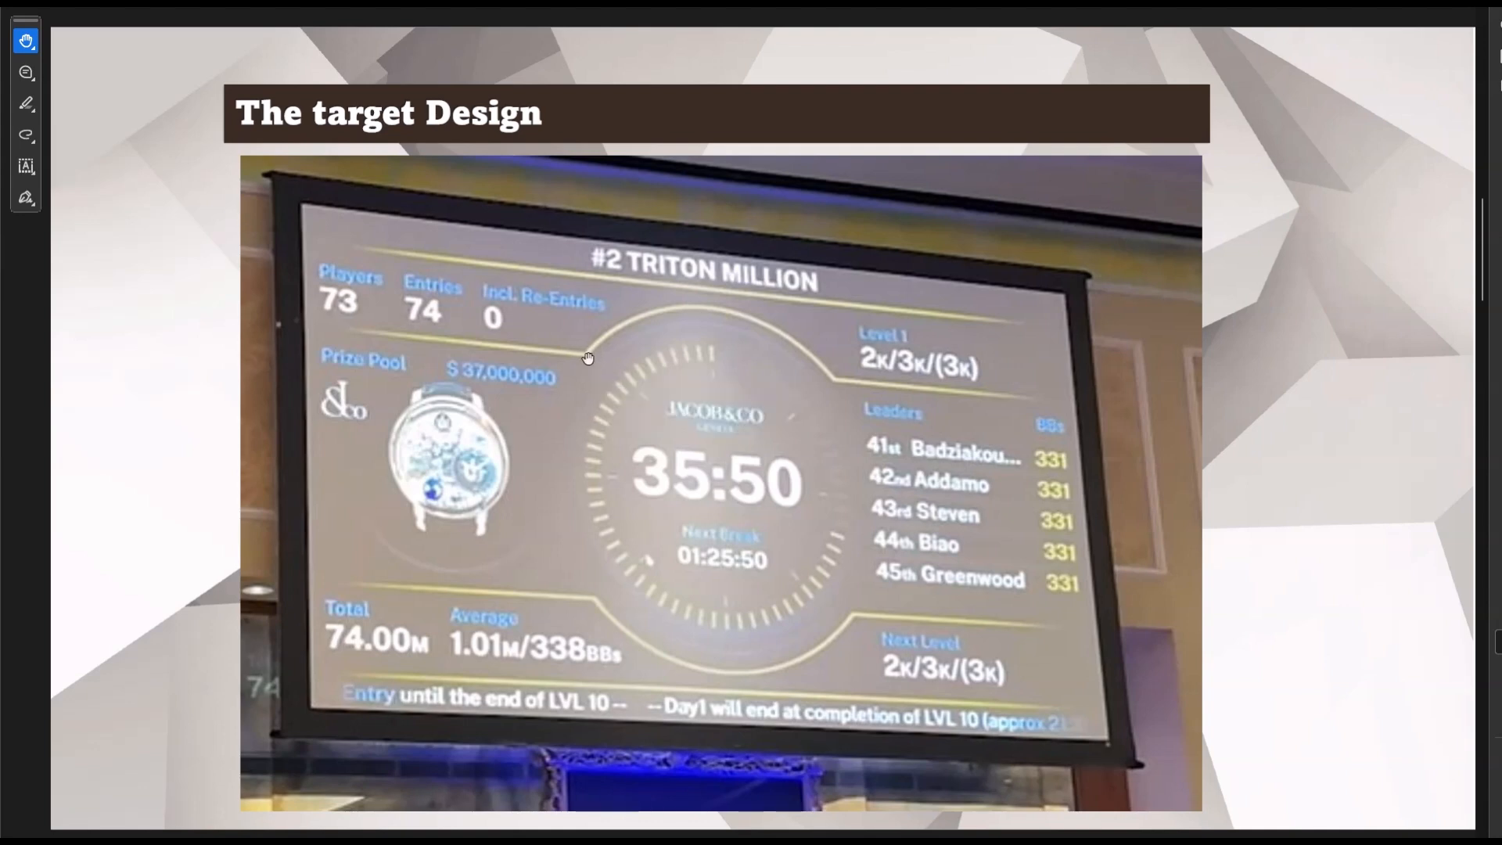
{"action": "key", "text": "alt+Tab"}
{"action": "key", "text": "alt+Tab"}
{"action": "key", "text": "alt+Tab"}
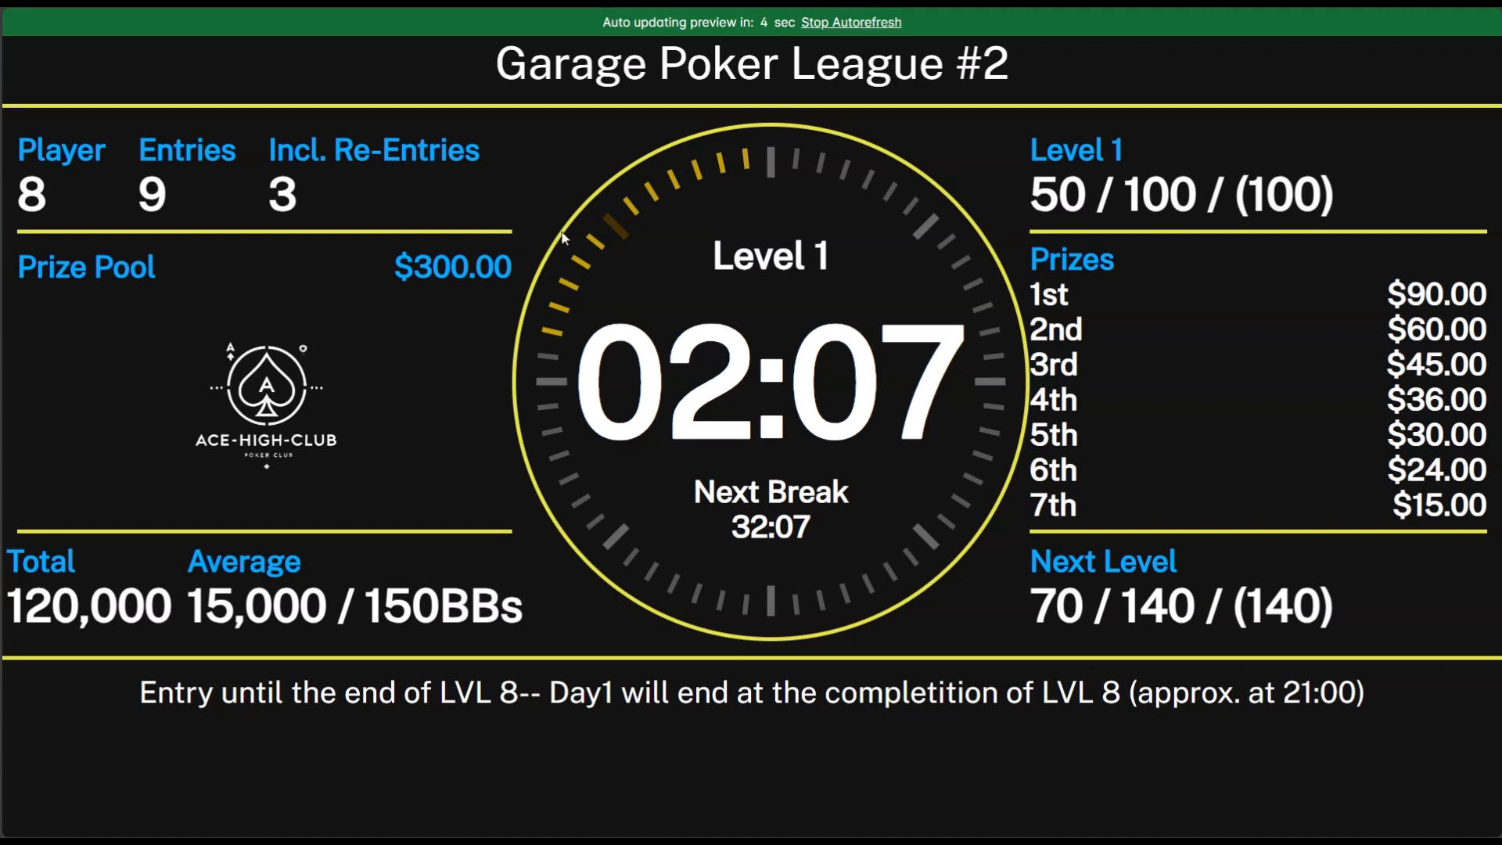
- In the display designer, select the bordered container around Prize Pool and the logo and limit its outer spacing to the right direction
{"action": "left_click", "coordinate": [463, 1]}
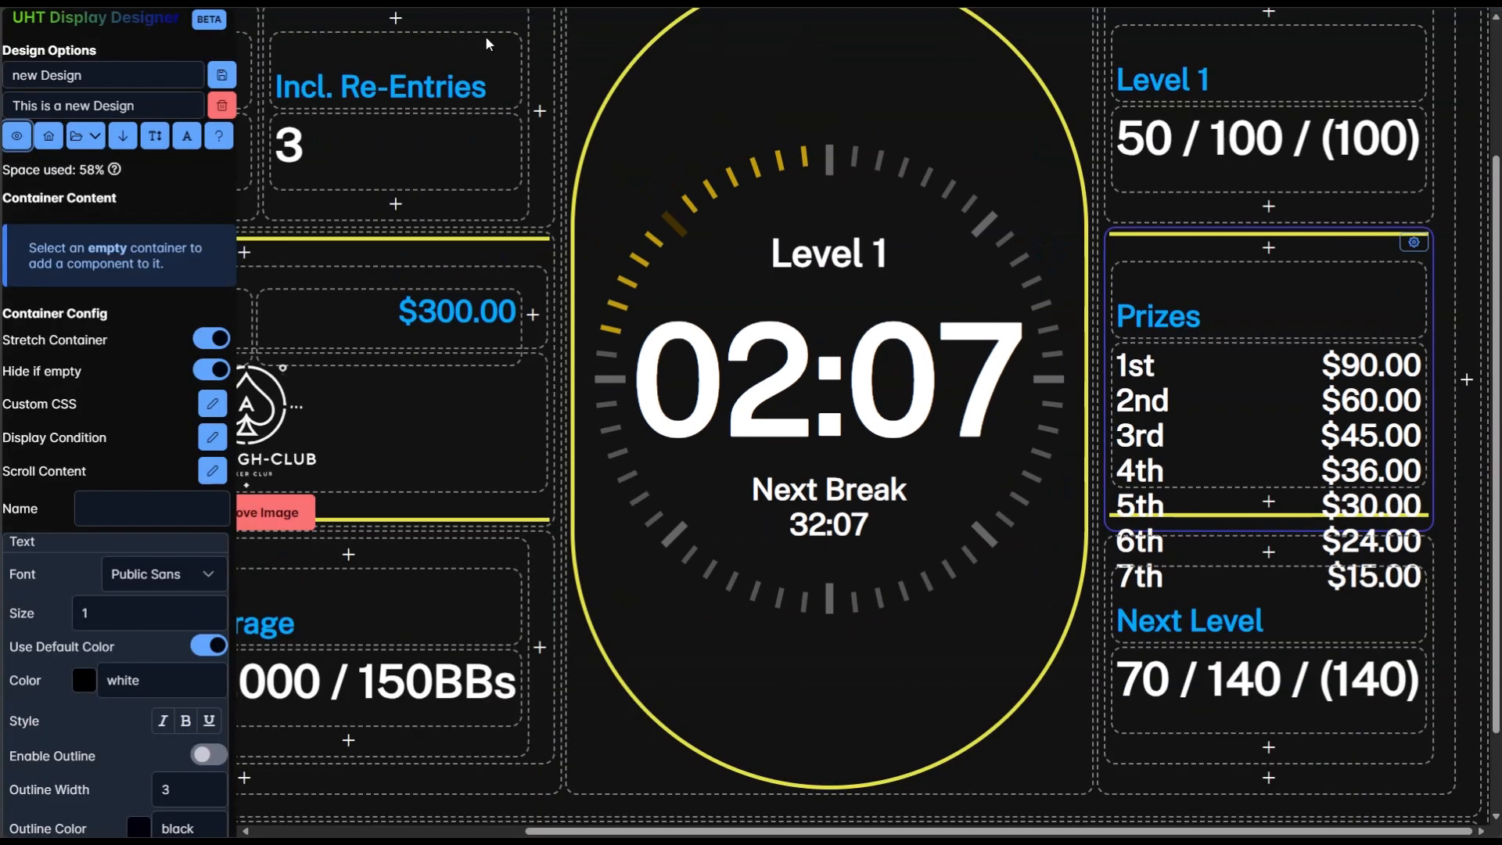
{"action": "scroll", "coordinate": [548, 266], "scroll_direction": "up", "scroll_amount": 2}
{"action": "scroll", "coordinate": [549, 283], "scroll_direction": "down", "scroll_amount": 2}
{"action": "scroll", "coordinate": [549, 305], "scroll_direction": "left", "scroll_amount": 1}
{"action": "scroll", "coordinate": [551, 307], "scroll_direction": "left", "scroll_amount": 3}
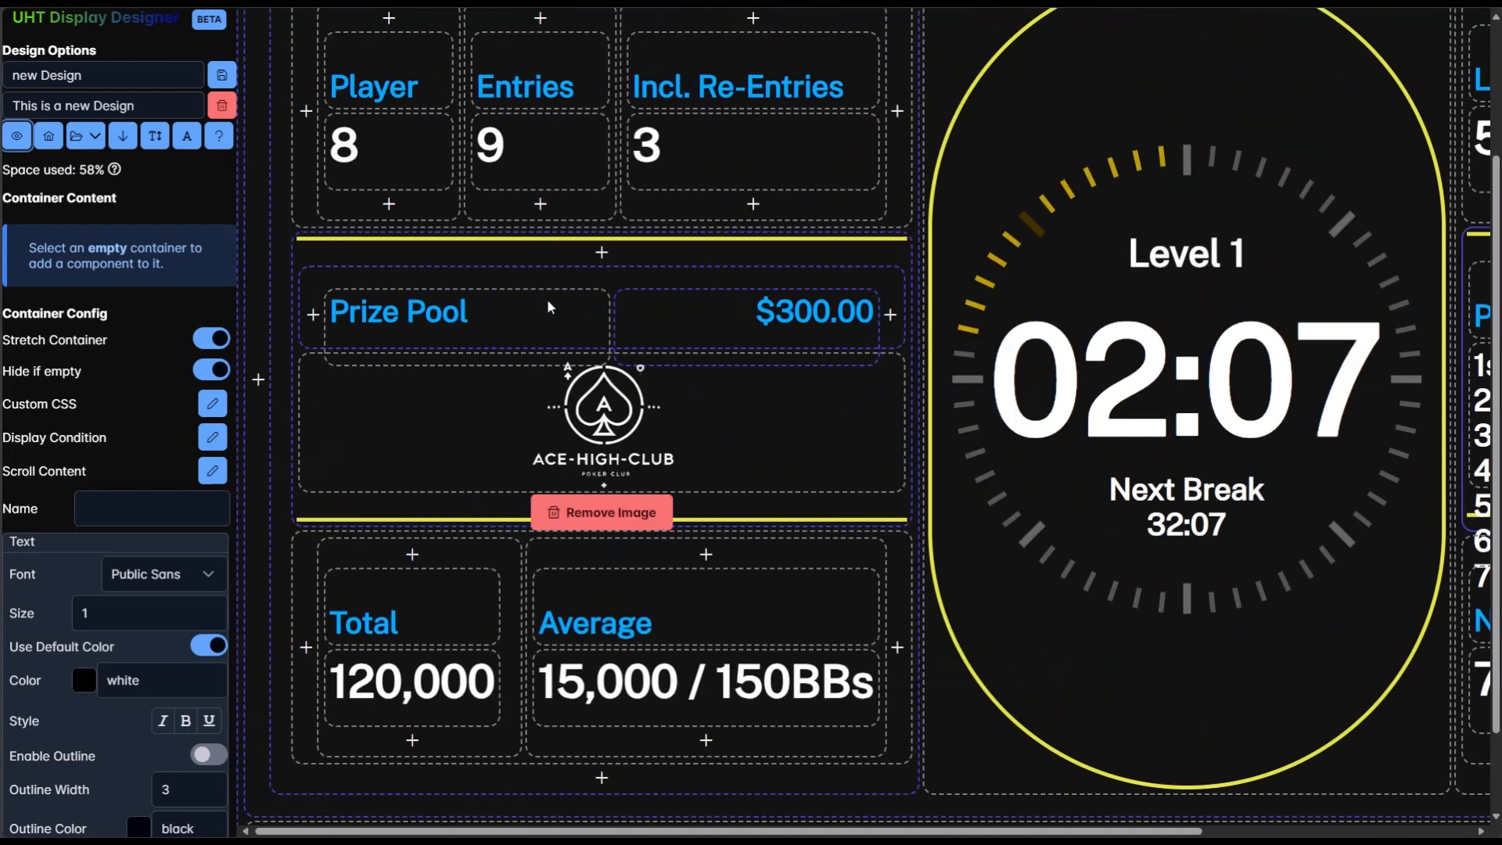
{"action": "left_click", "coordinate": [331, 255]}
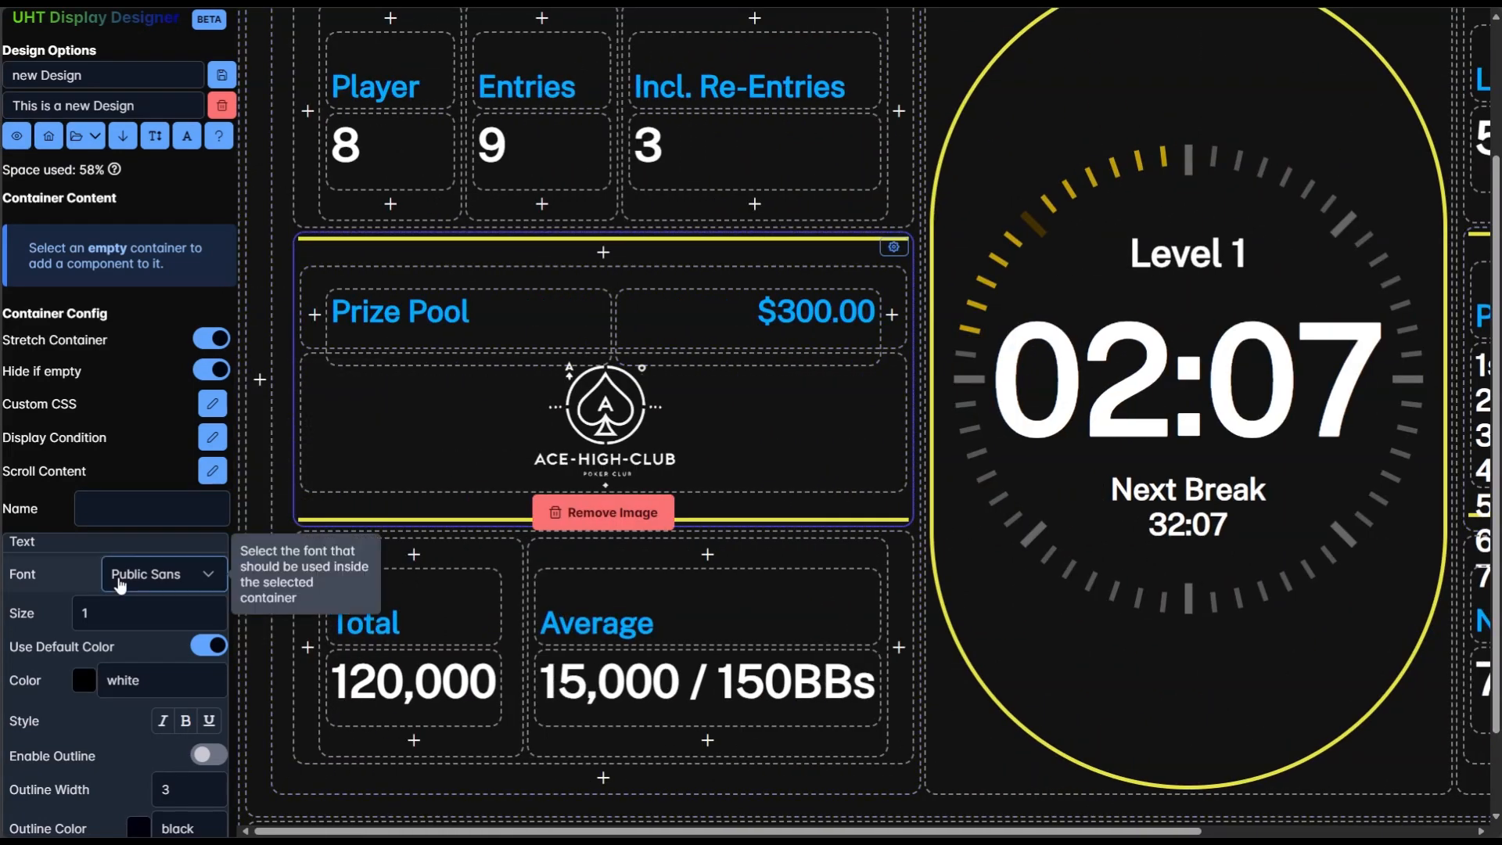
{"action": "scroll", "coordinate": [133, 521], "scroll_direction": "down", "scroll_amount": 10}
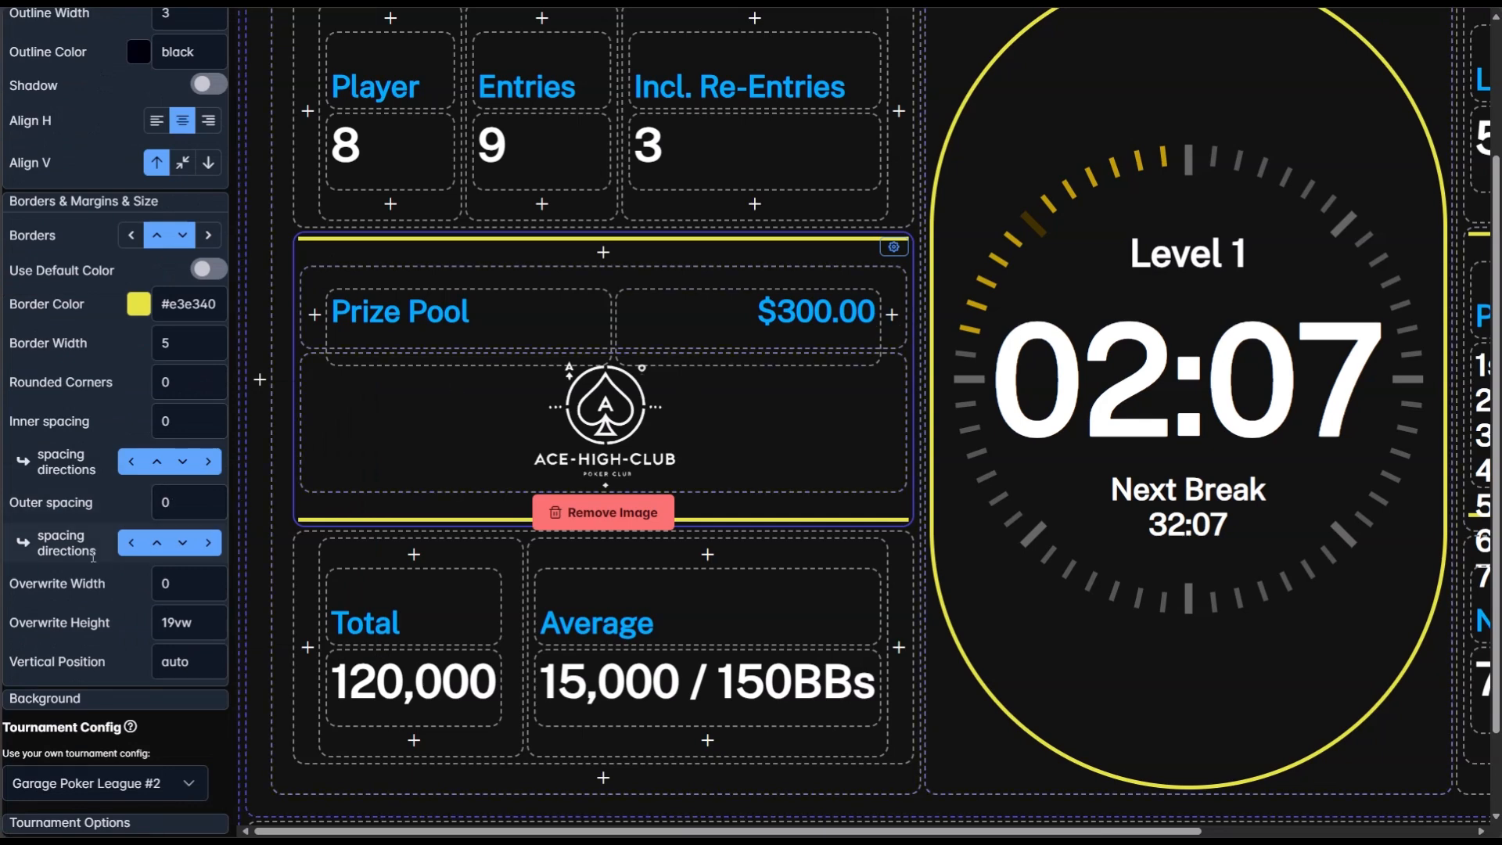
{"action": "left_click", "coordinate": [183, 545]}
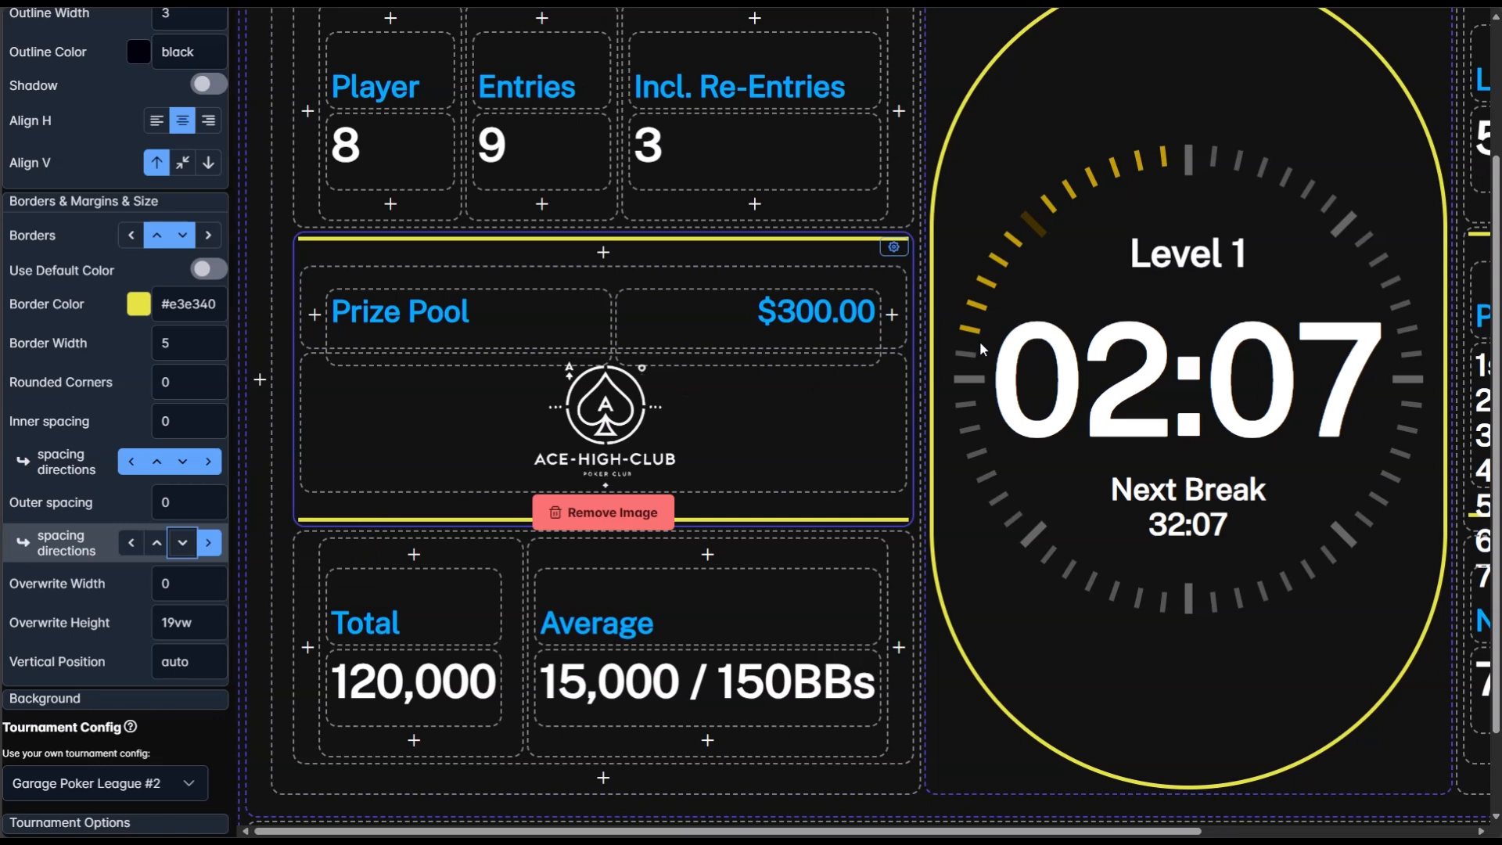
- Set the Prize Pool container's outer spacing to -2 and preview the display
{"action": "left_click", "coordinate": [187, 502]}
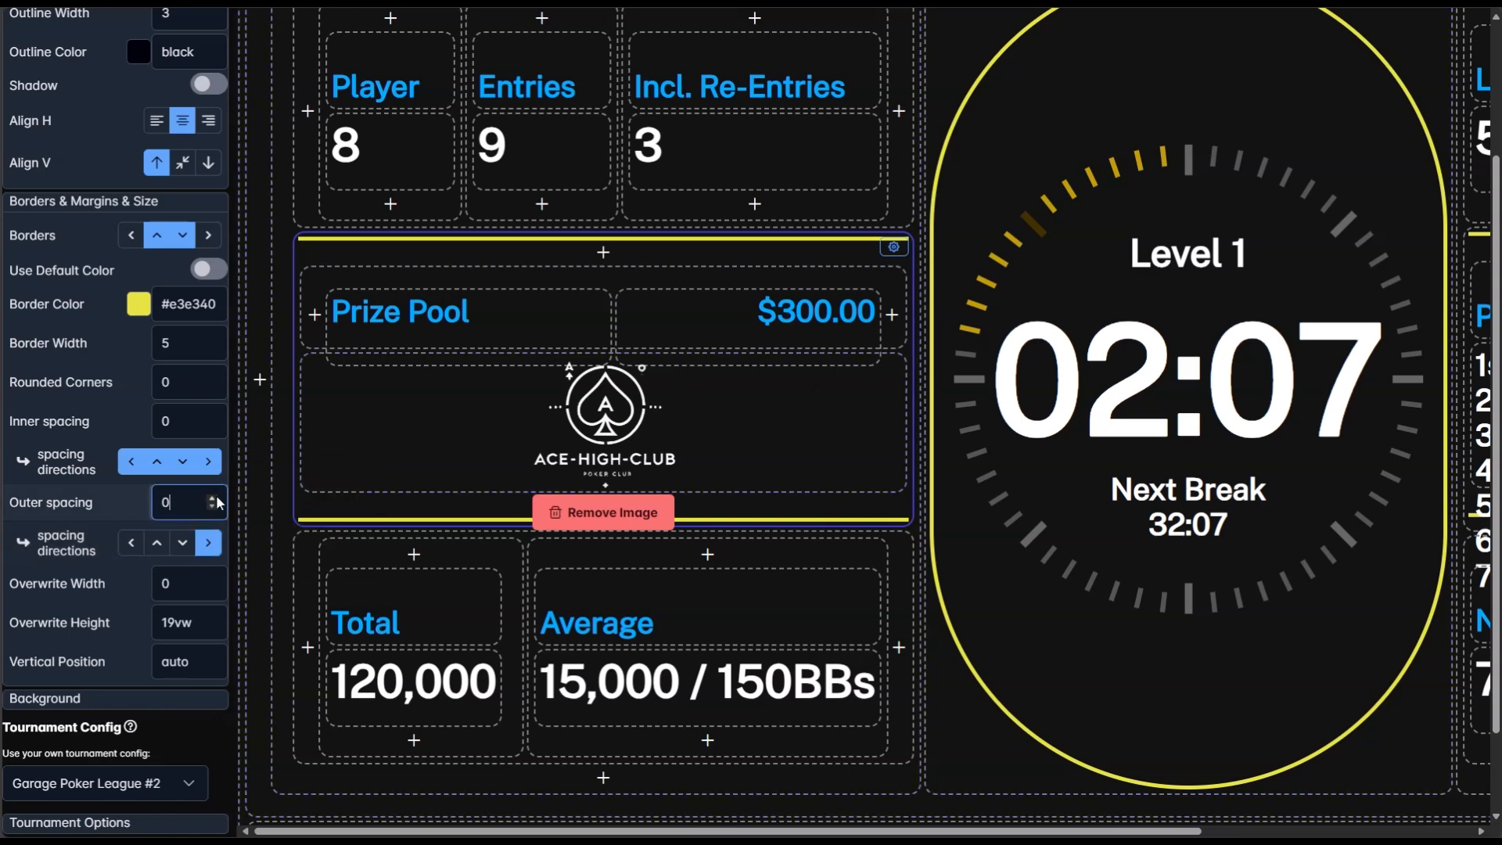
{"action": "left_click", "coordinate": [217, 507]}
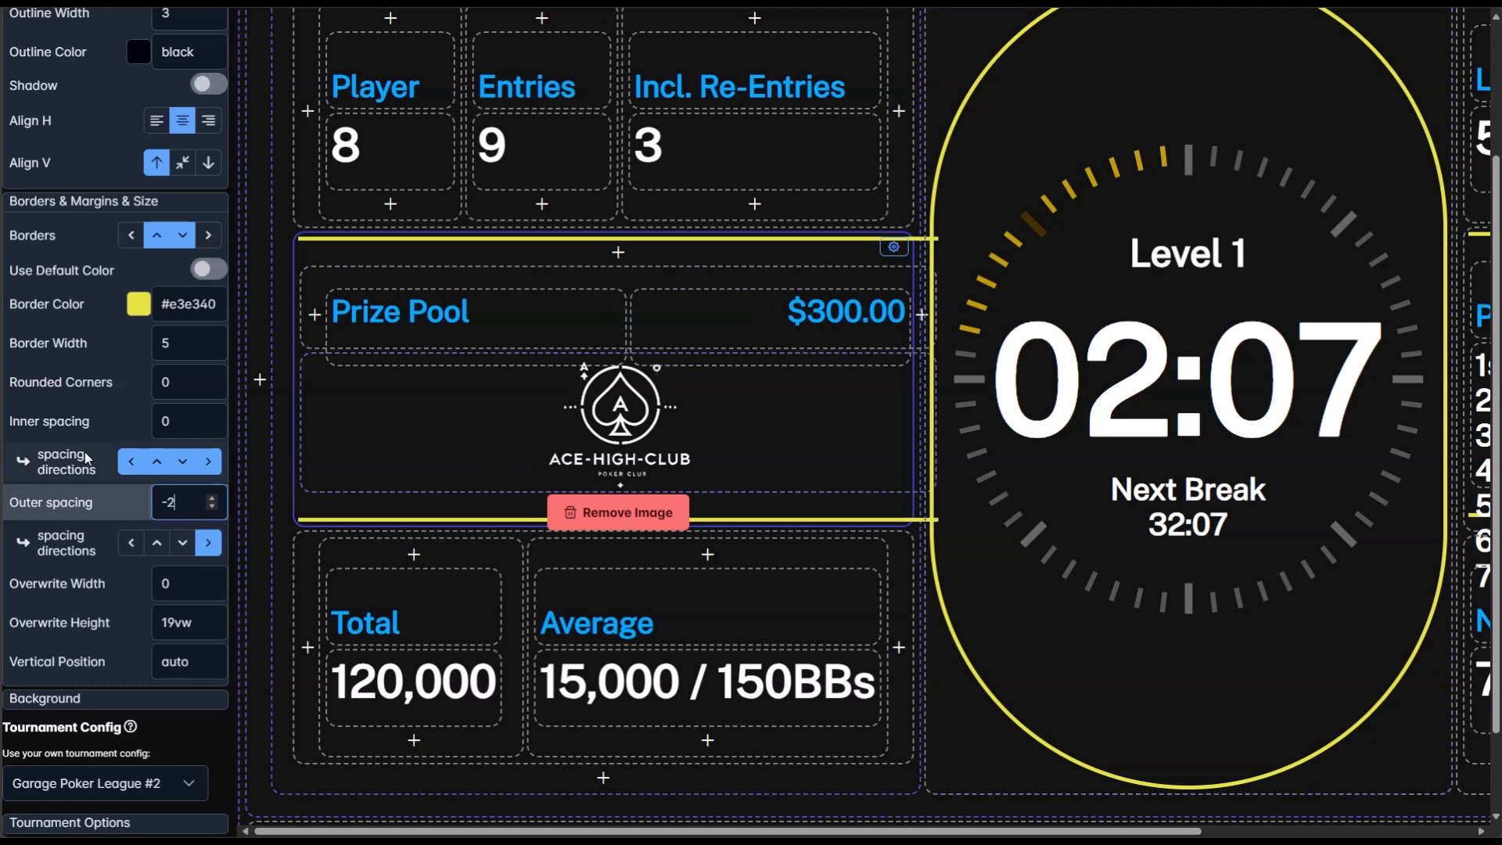
{"action": "scroll", "coordinate": [86, 470], "scroll_direction": "up", "scroll_amount": 10}
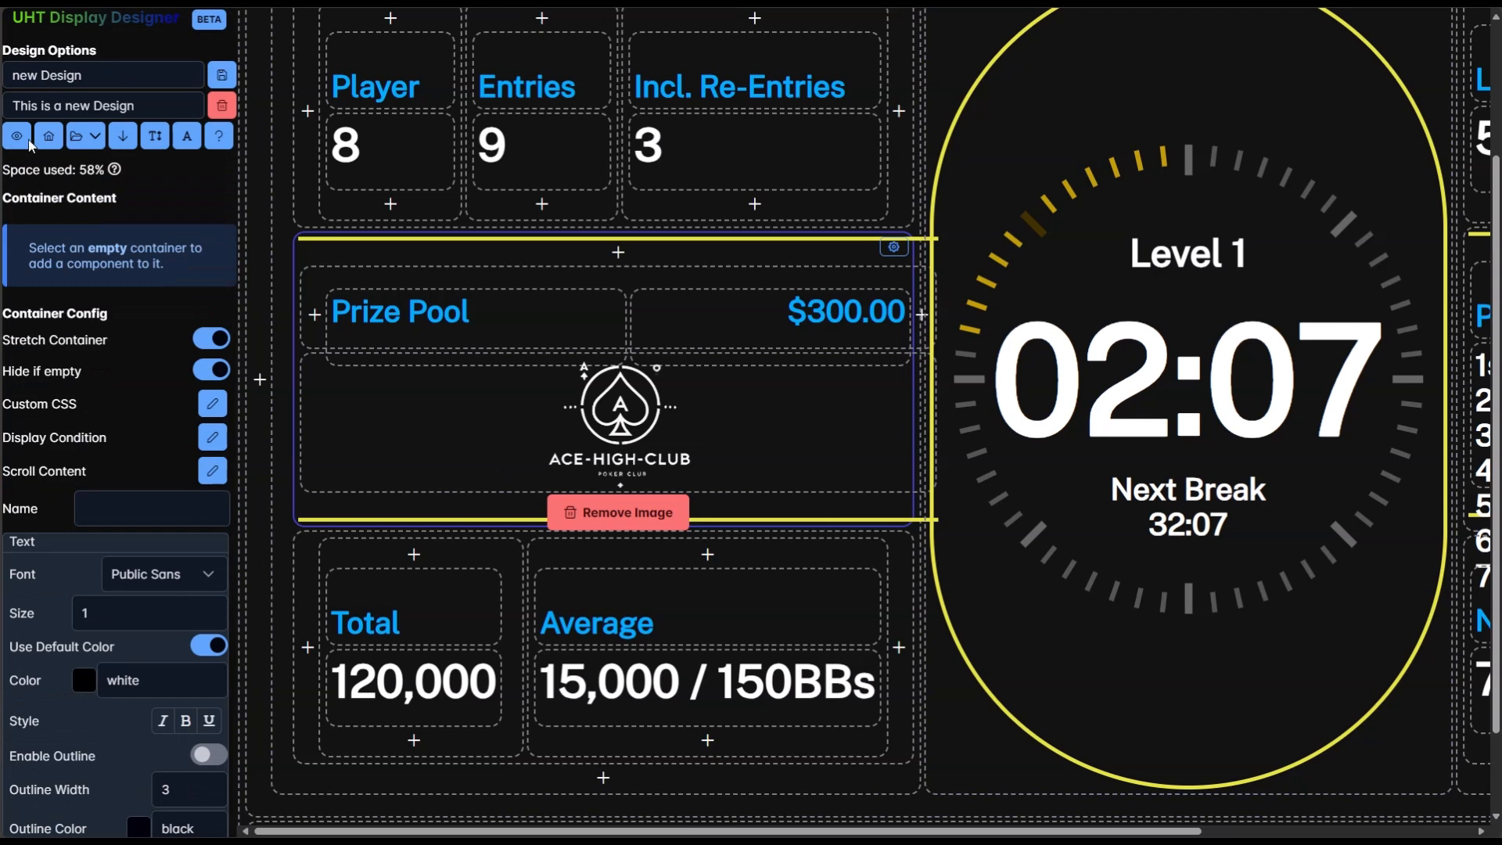
{"action": "left_click", "coordinate": [28, 139]}
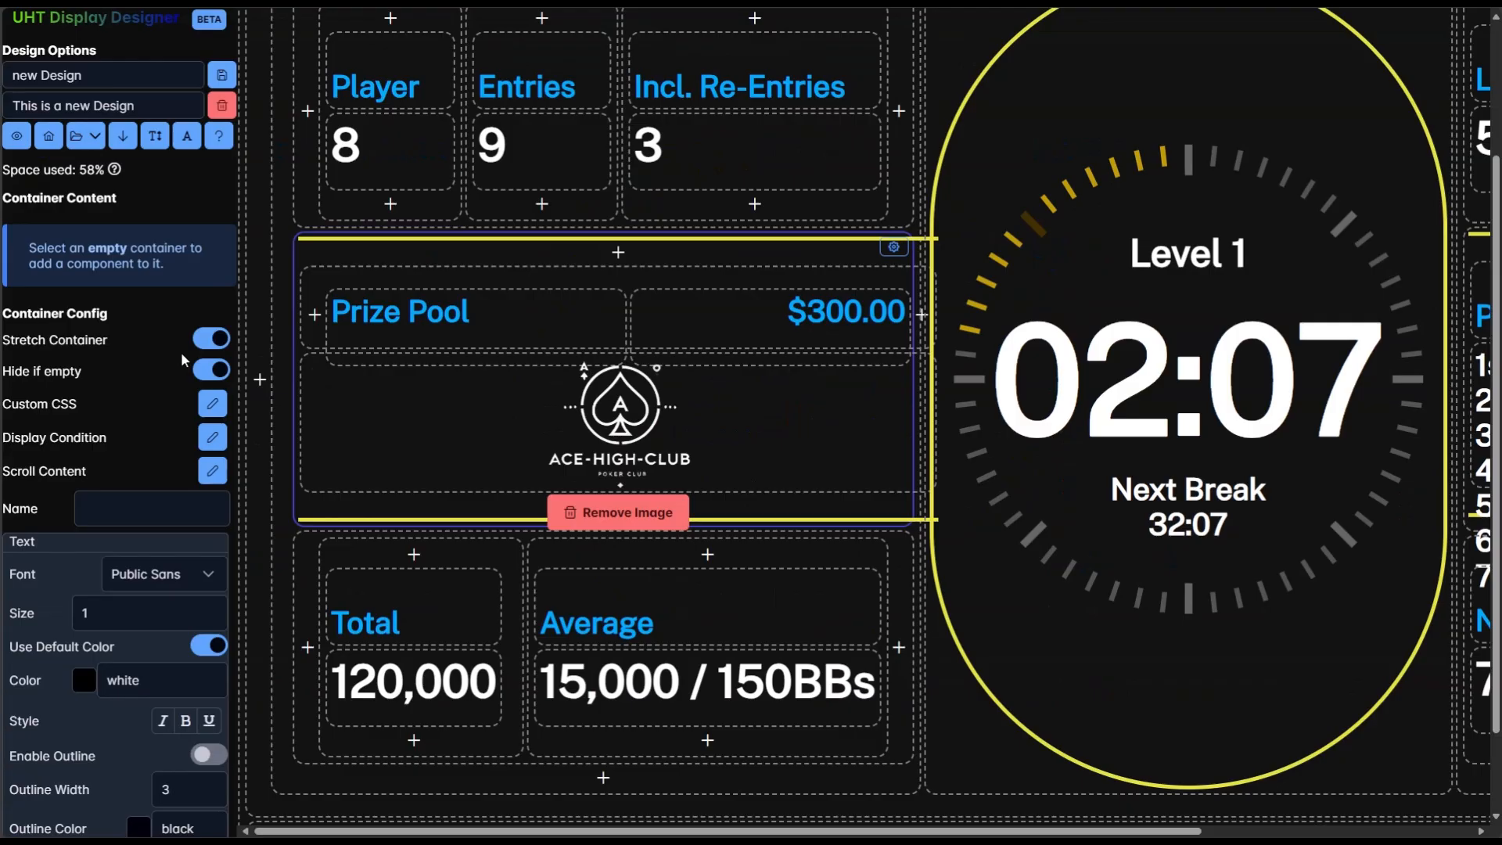
- Set the Prize Pool container's outer spacing to -3
{"action": "scroll", "coordinate": [151, 573], "scroll_direction": "down", "scroll_amount": 6}
{"action": "scroll", "coordinate": [147, 565], "scroll_direction": "down", "scroll_amount": 4}
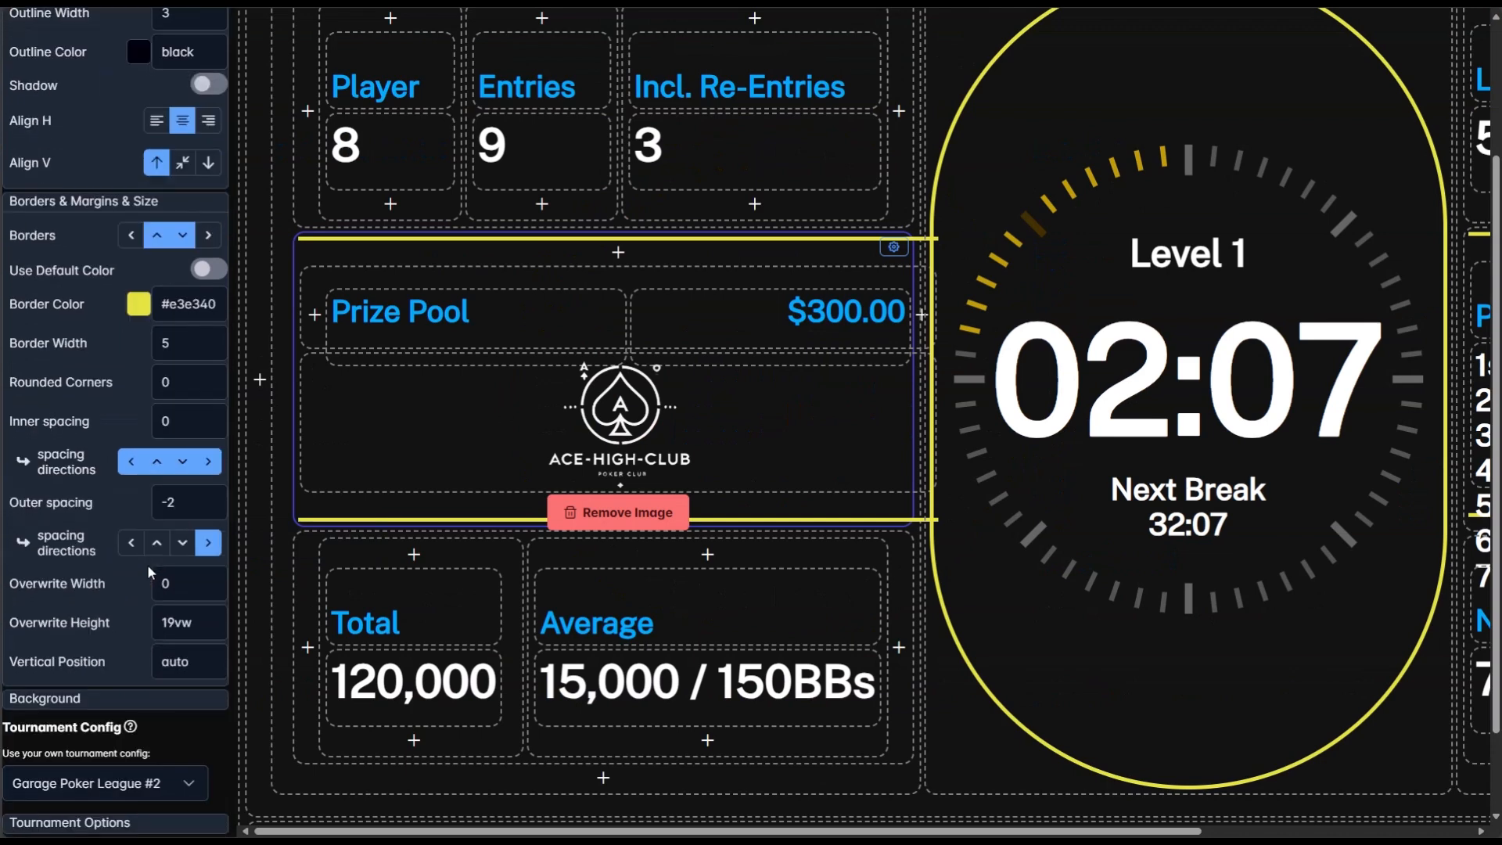
{"action": "left_click", "coordinate": [213, 507]}
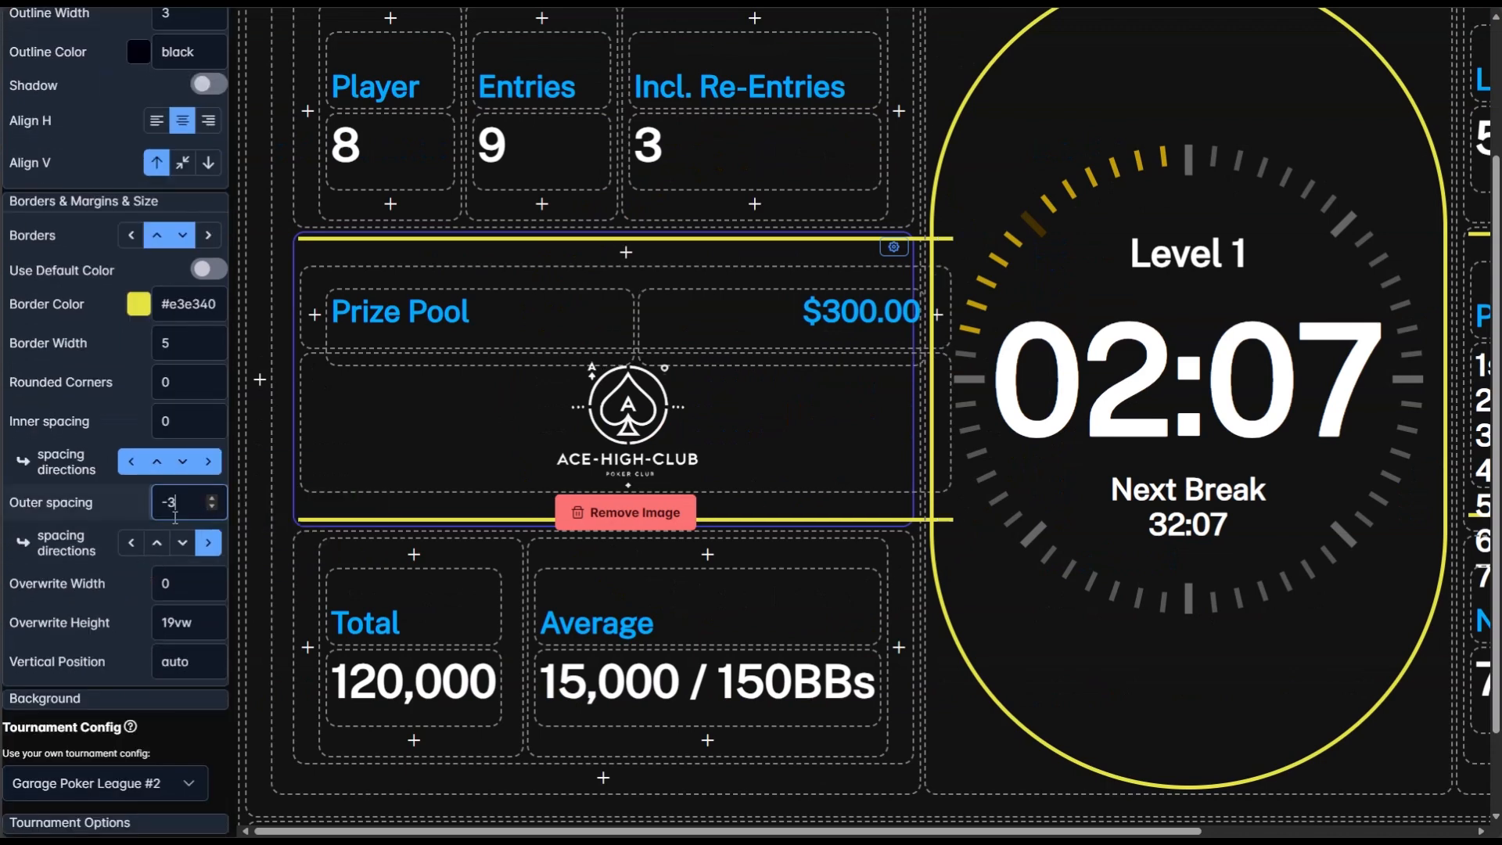
{"action": "scroll", "coordinate": [168, 524], "scroll_direction": "up", "scroll_amount": 10}
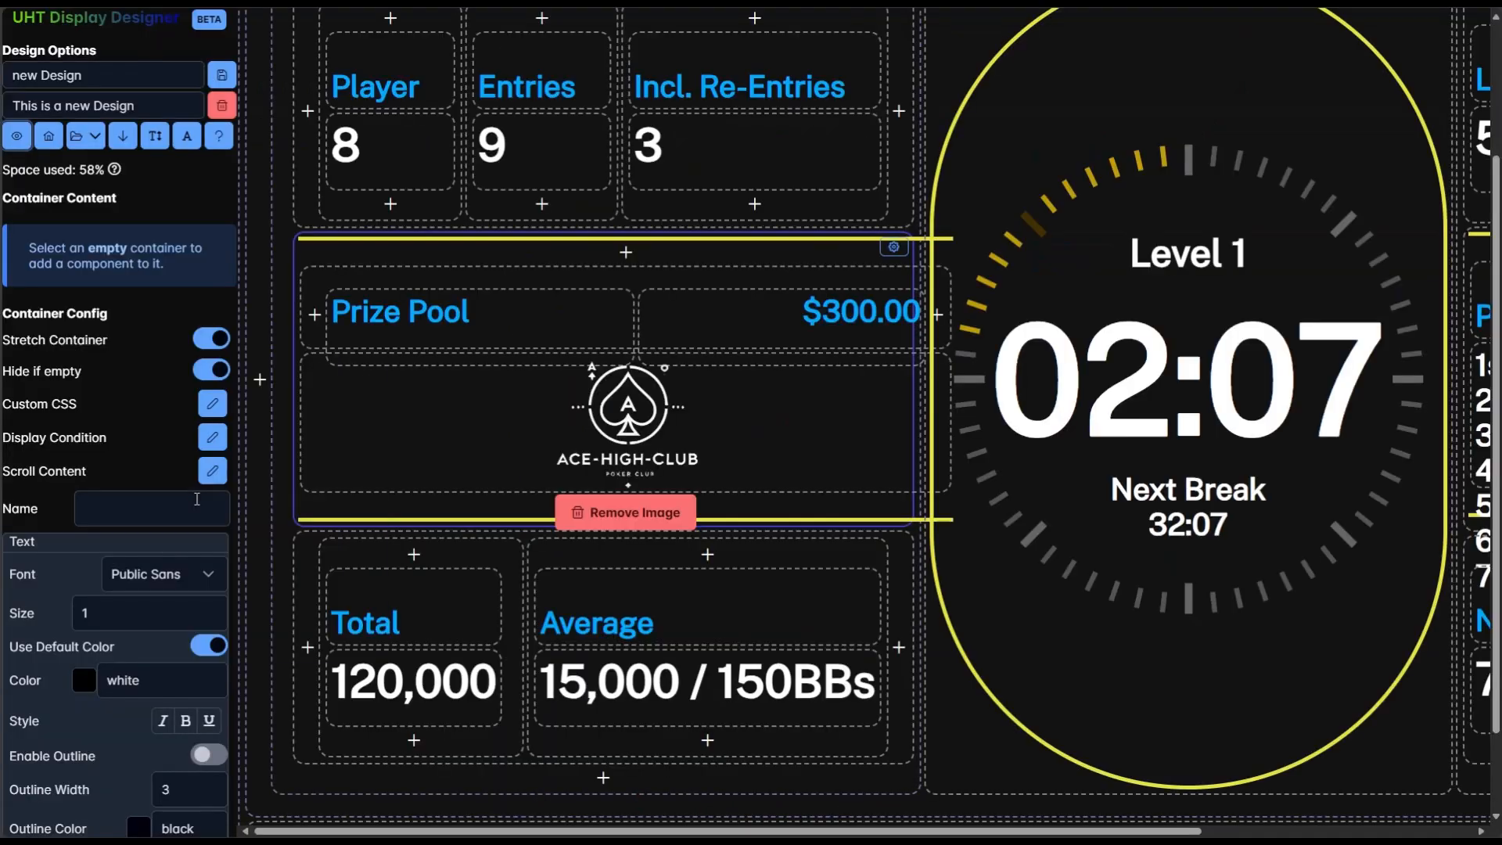
- Refine the Prize Pool container's outer spacing to -3.1
{"action": "scroll", "coordinate": [153, 553], "scroll_direction": "down", "scroll_amount": 10}
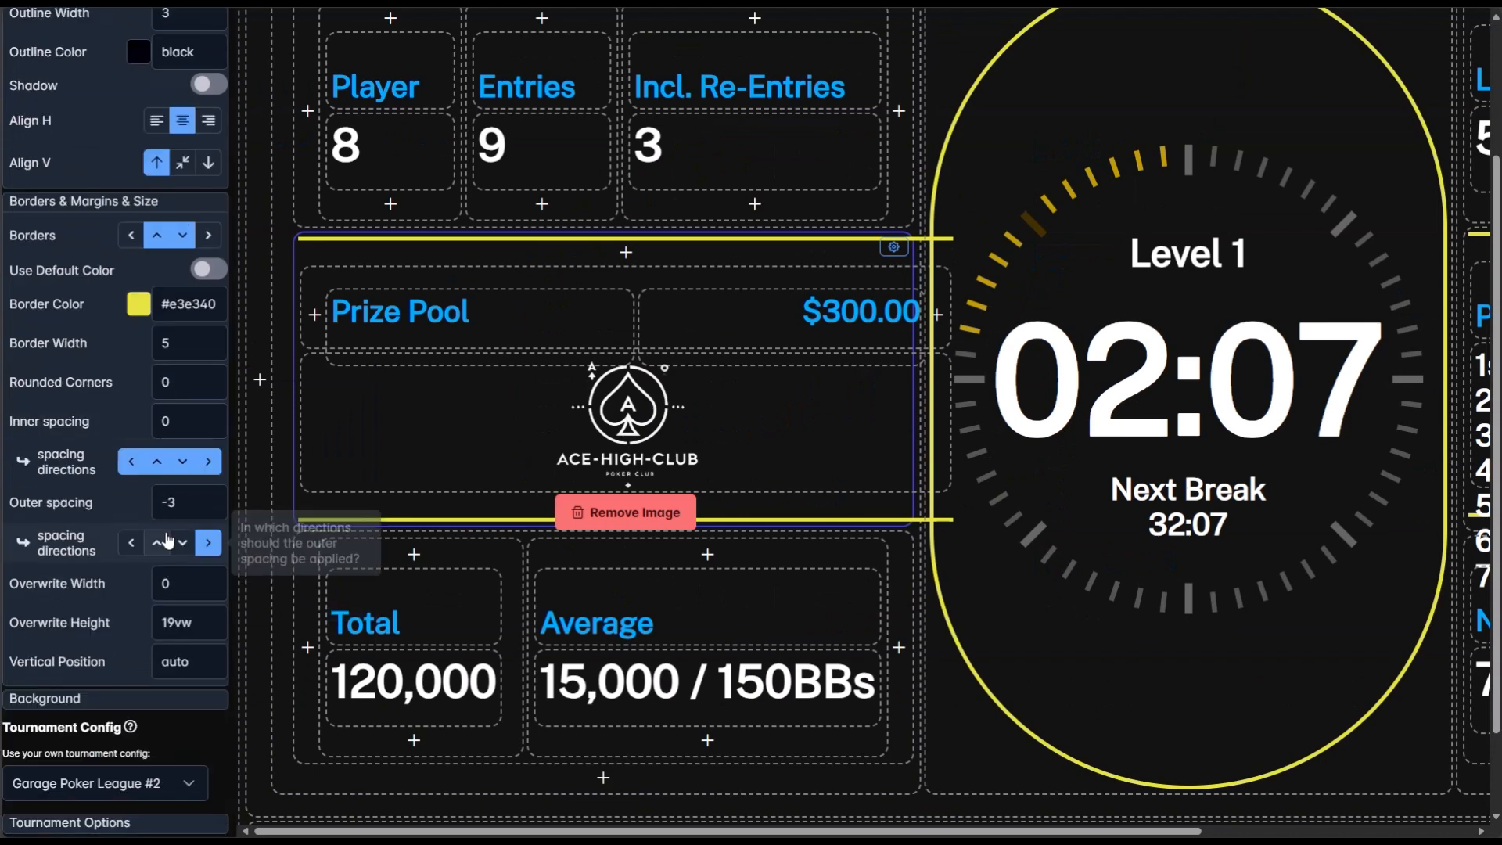
{"action": "left_click", "coordinate": [174, 503]}
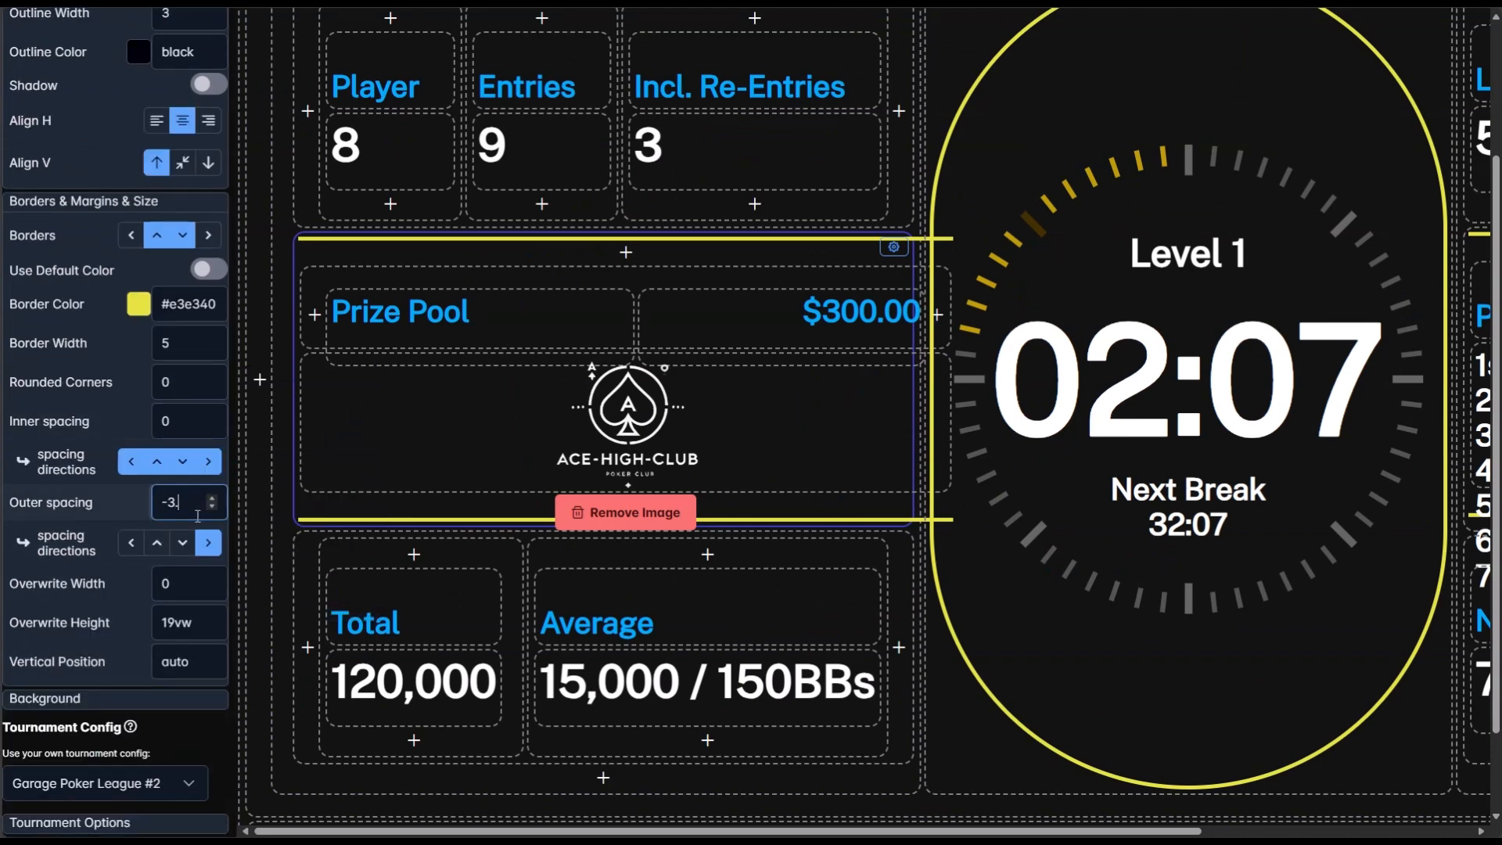
{"action": "type", "text": ".1"}
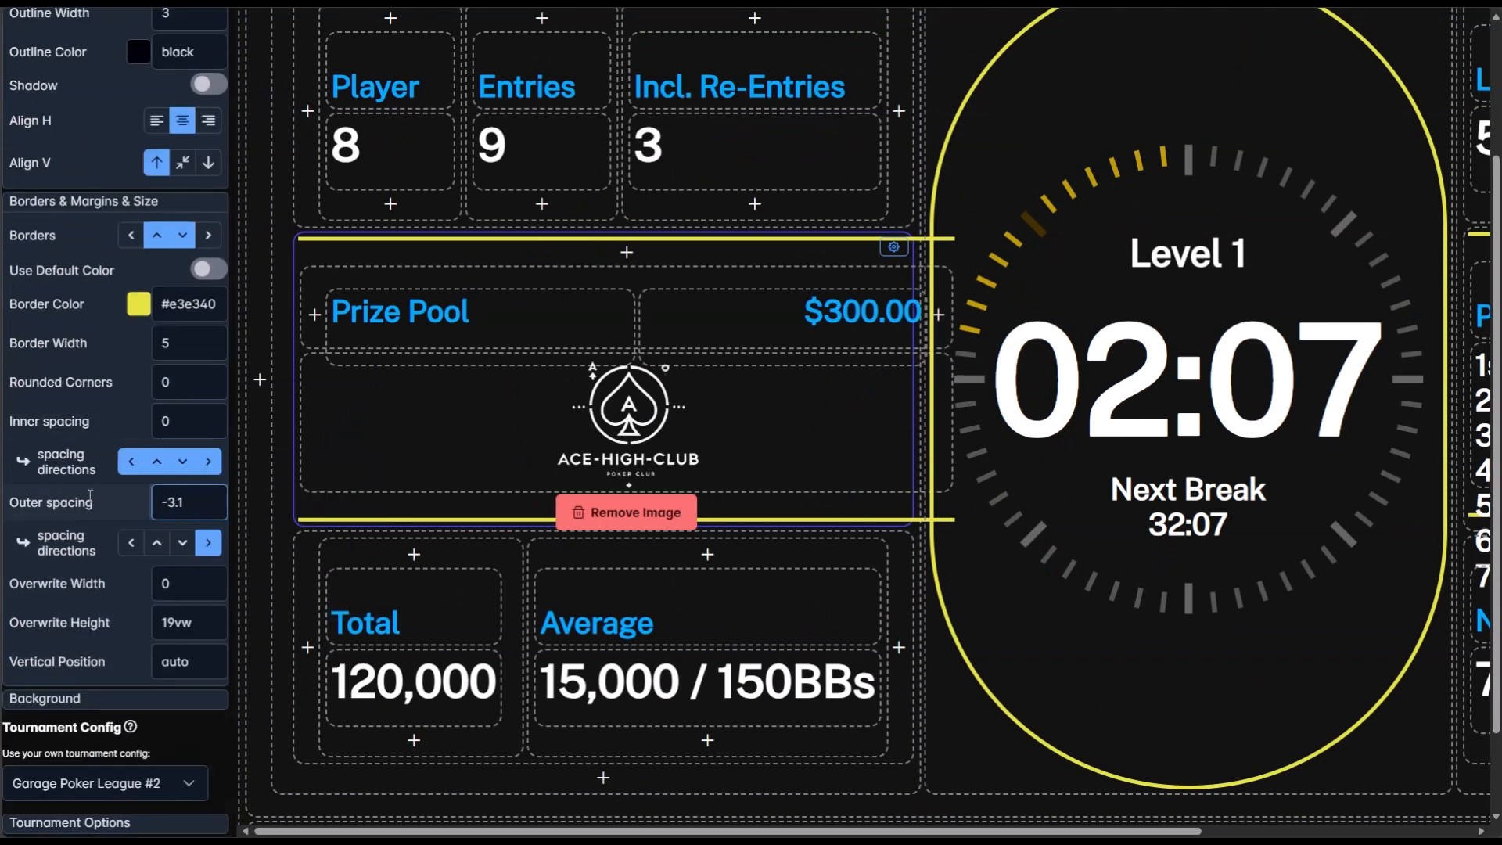
{"action": "scroll", "coordinate": [90, 495], "scroll_direction": "up", "scroll_amount": 10}
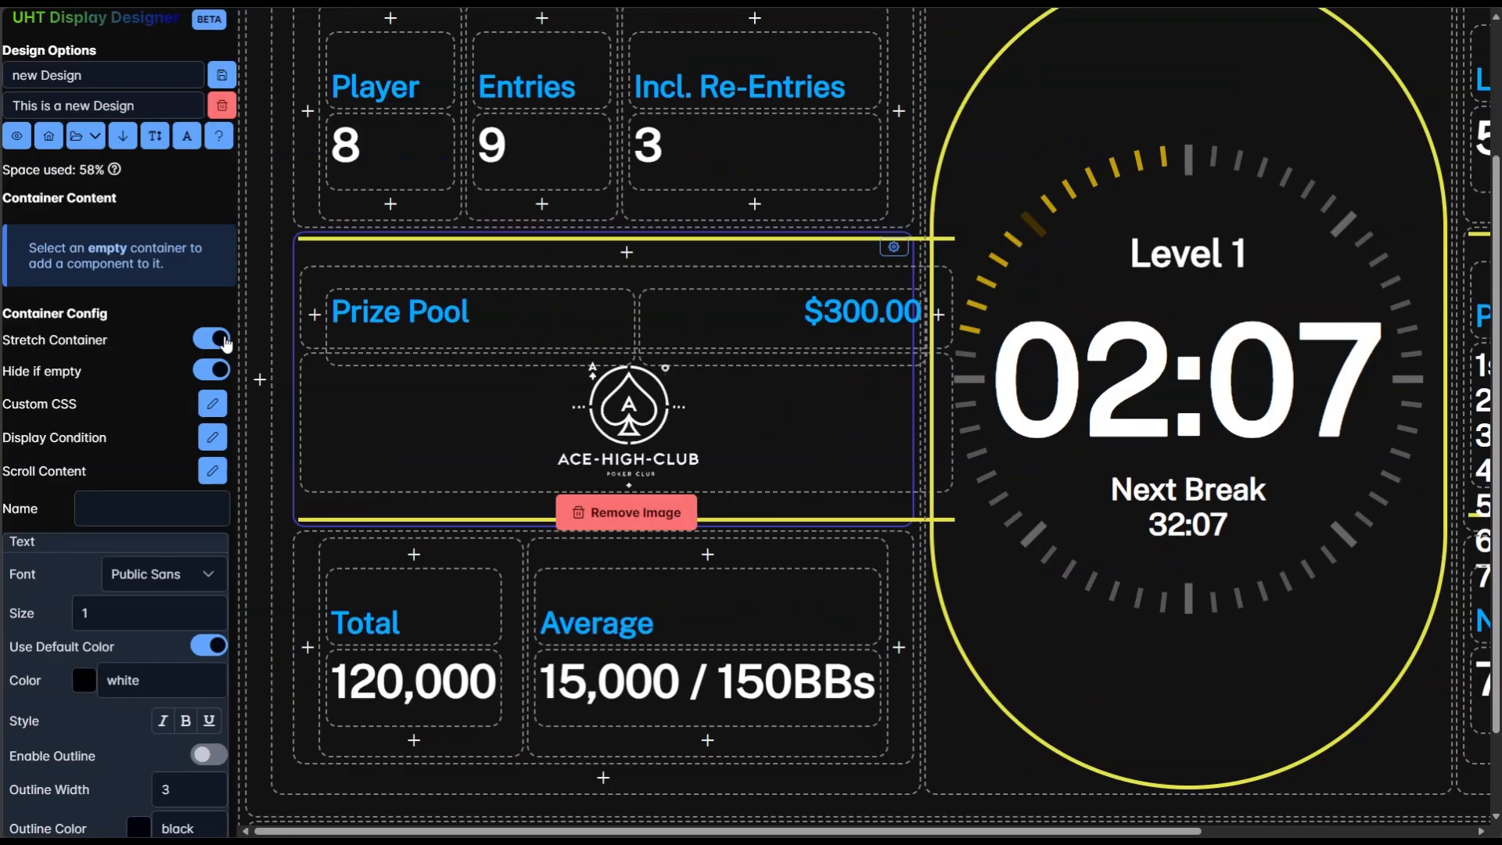
- Set the Prize Pool container's outer spacing to -3,3, check the result in the preview and return to the designer
{"action": "scroll", "coordinate": [133, 568], "scroll_direction": "down", "scroll_amount": 10}
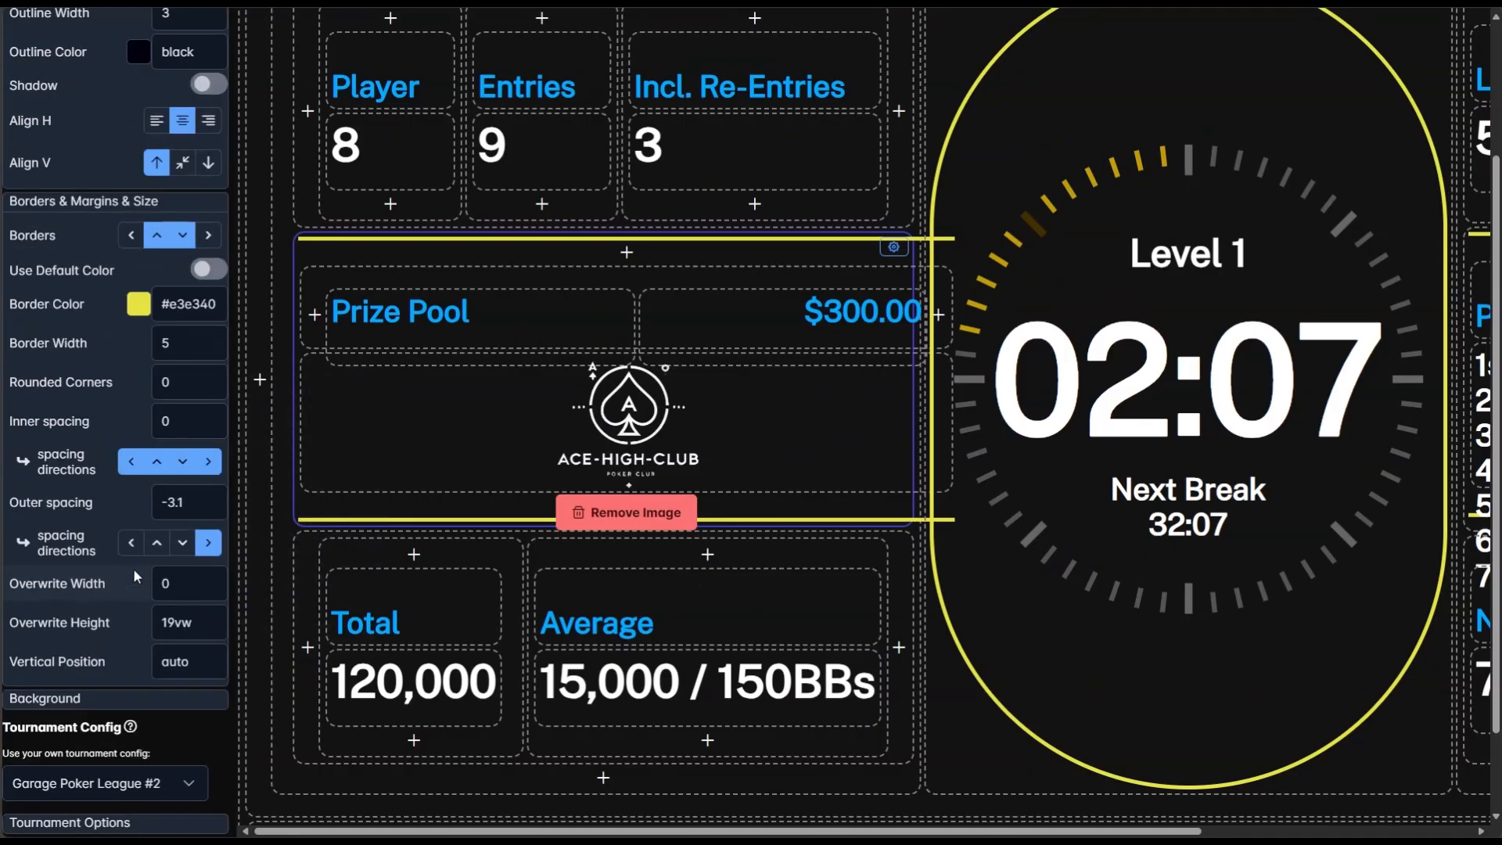
{"action": "left_click", "coordinate": [201, 498]}
{"action": "key", "text": "BackSpace"}
{"action": "type", "text": "3"}
{"action": "scroll", "coordinate": [94, 313], "scroll_direction": "up", "scroll_amount": 10}
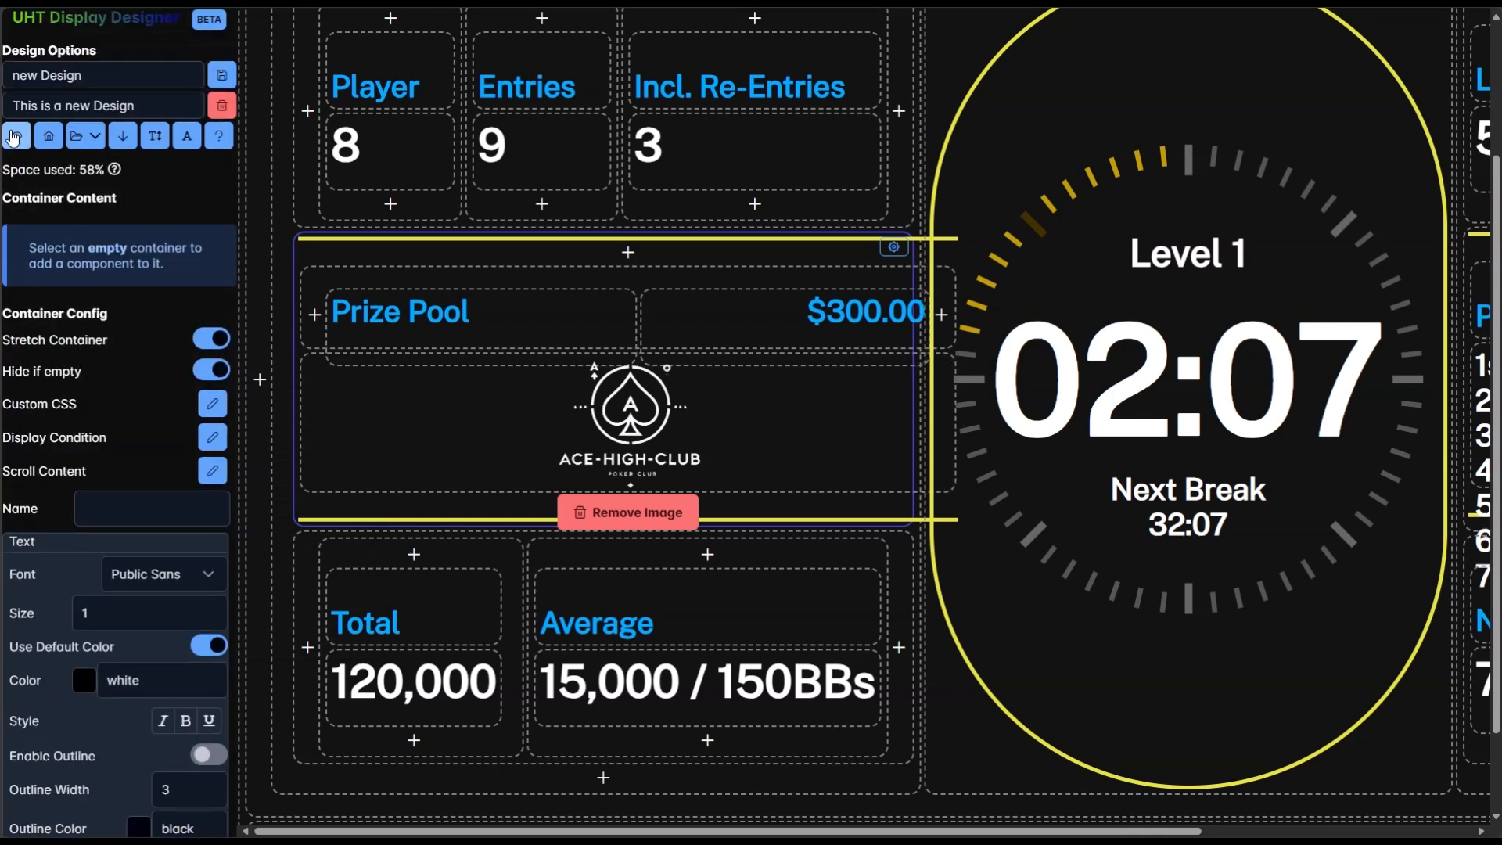
{"action": "left_click", "coordinate": [13, 138]}
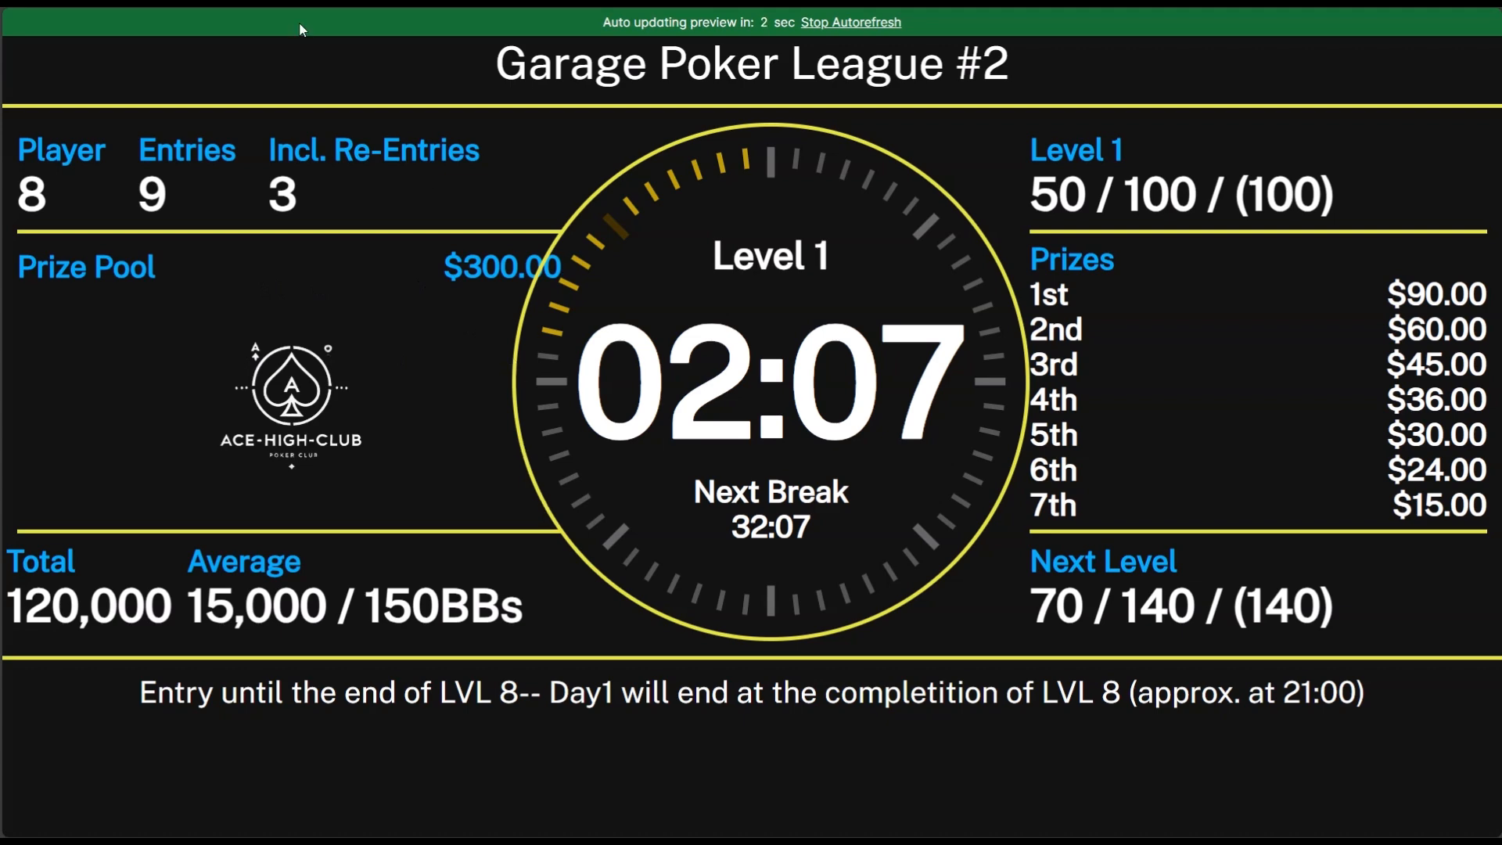
{"action": "key", "text": "ctrl+w"}
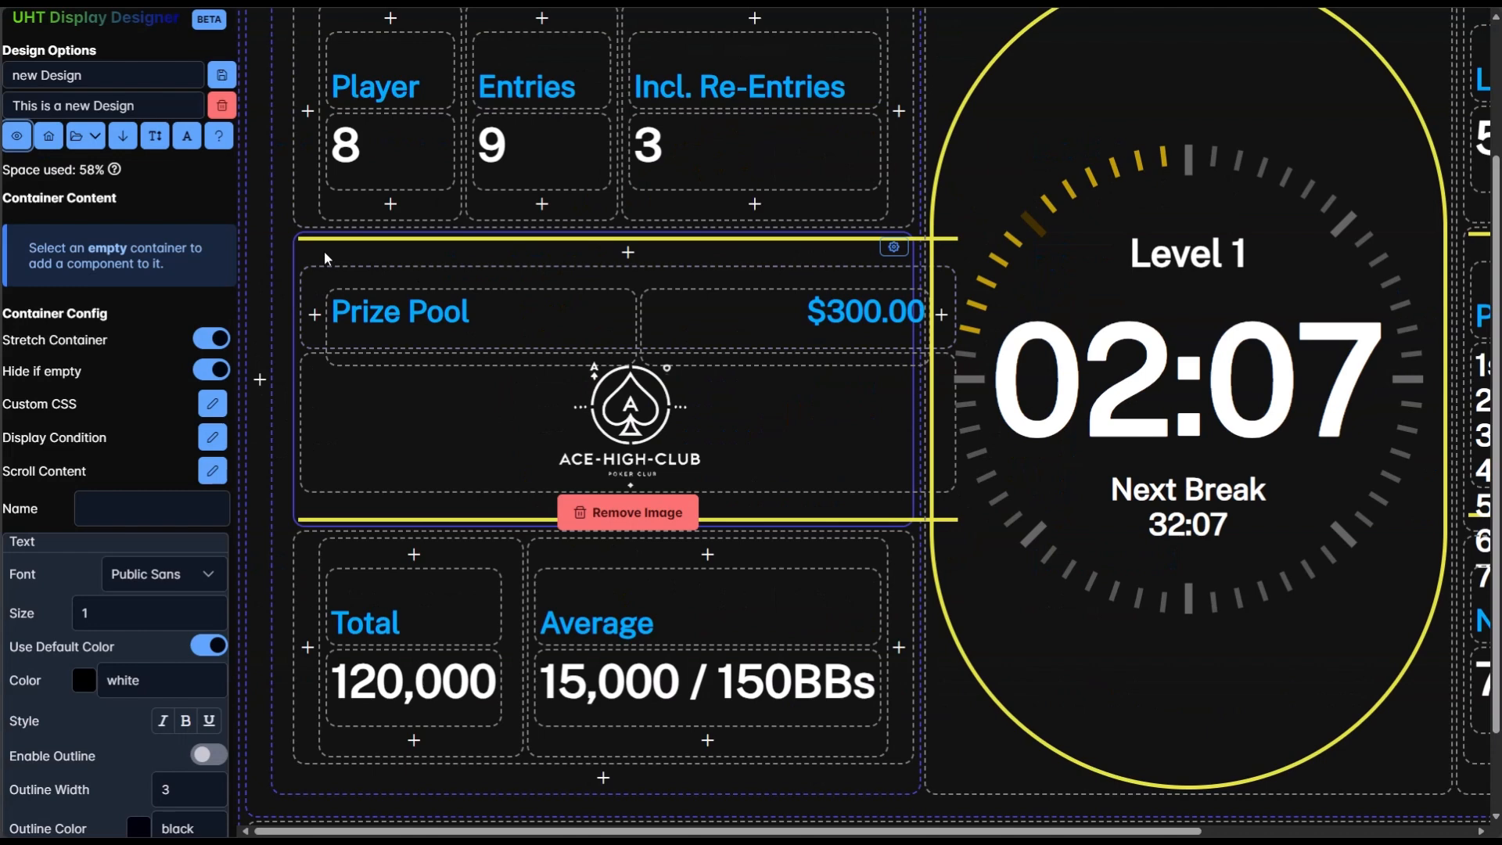
- Set the Prize Pool container's background transparency to 100
{"action": "scroll", "coordinate": [126, 518], "scroll_direction": "down", "scroll_amount": 10}
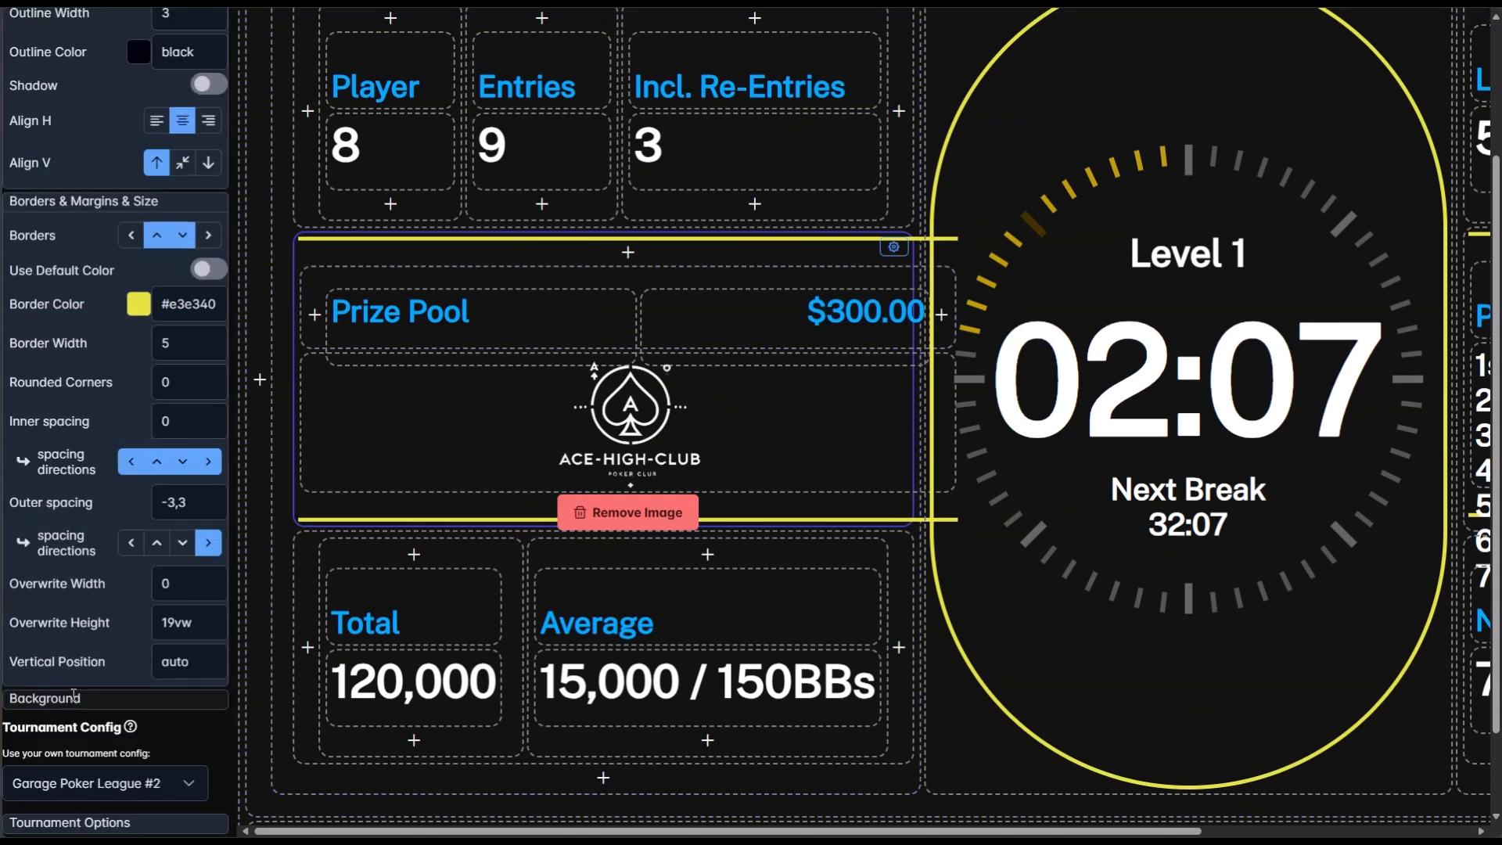
{"action": "left_click", "coordinate": [74, 695]}
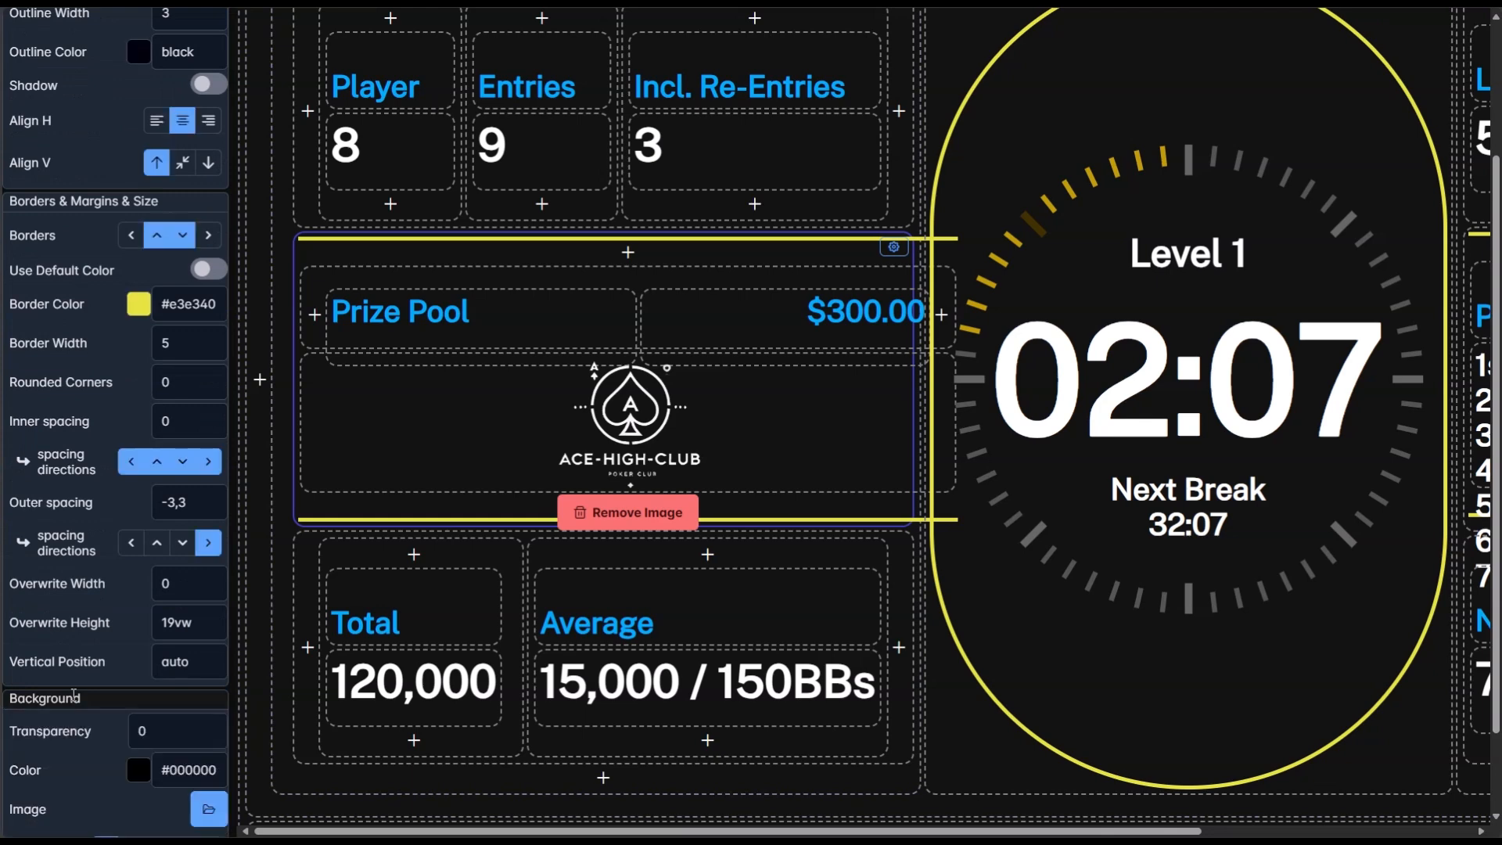
{"action": "scroll", "coordinate": [47, 564], "scroll_direction": "down", "scroll_amount": 4}
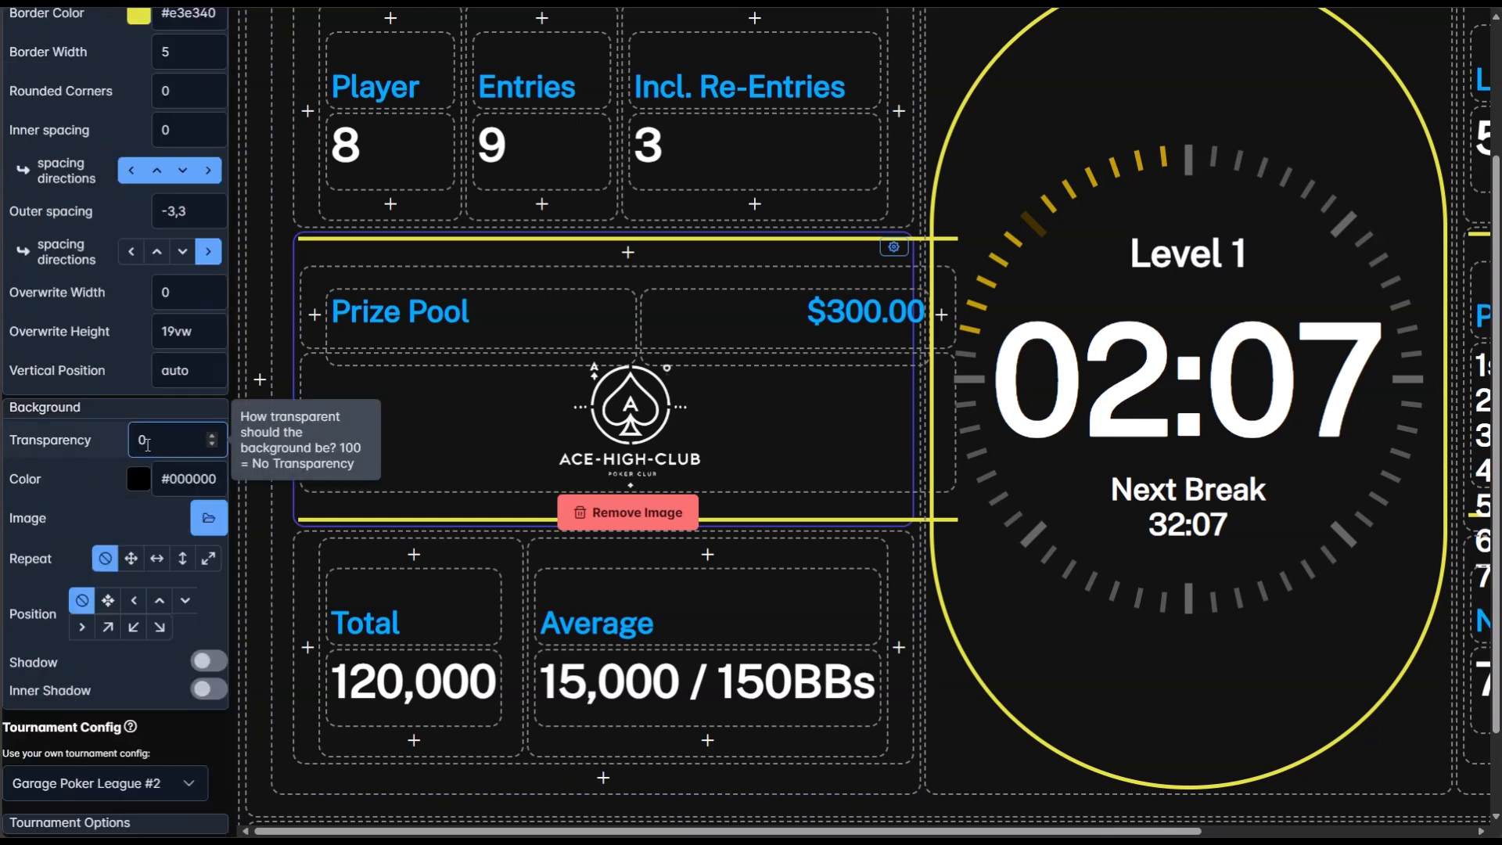
{"action": "left_click", "coordinate": [136, 439]}
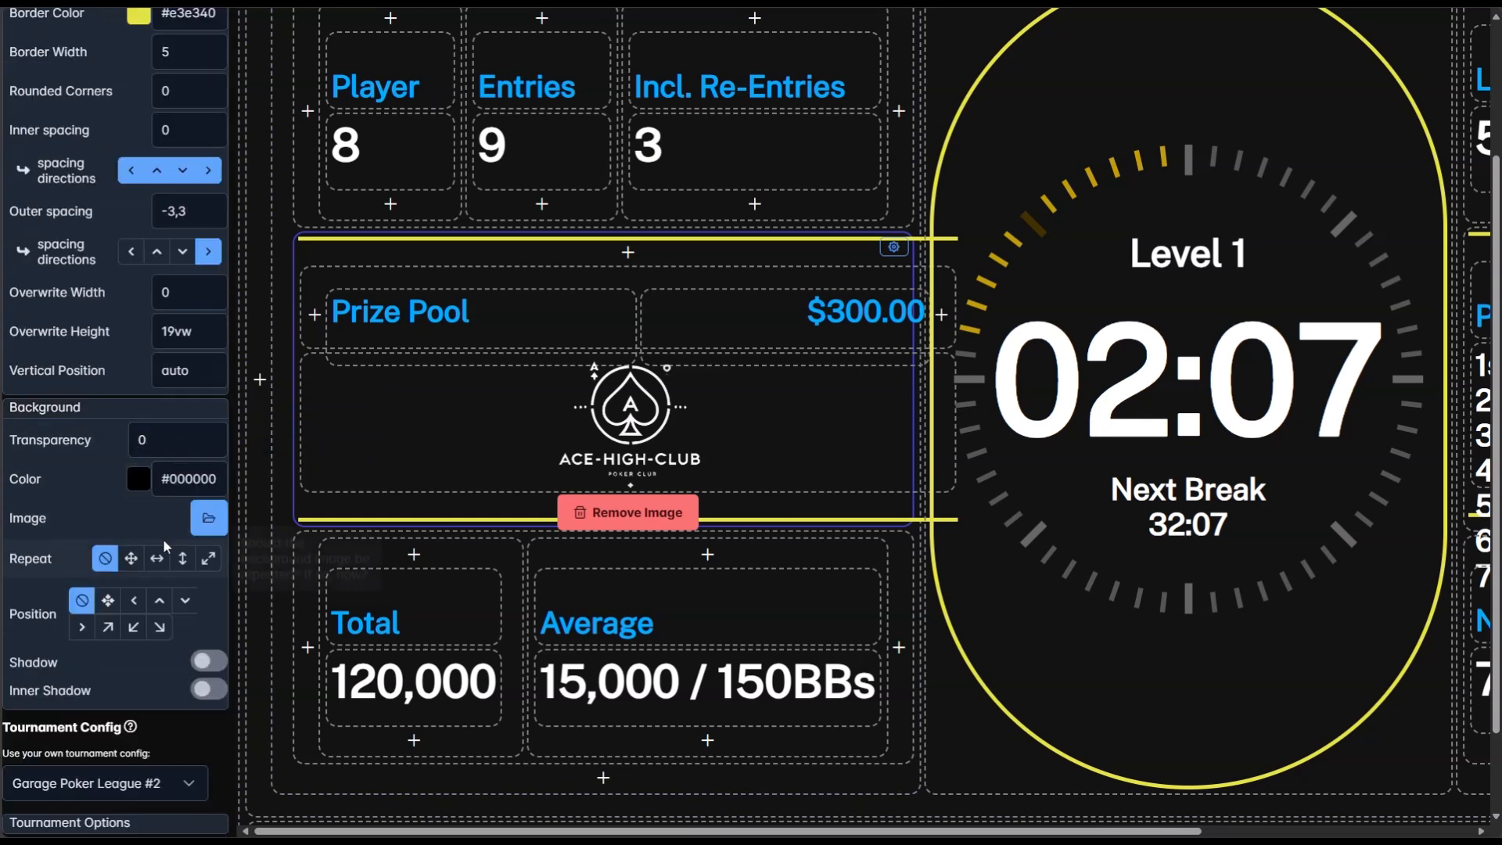
{"action": "left_click_drag", "start_coordinate": [151, 442], "coordinate": [131, 446]}
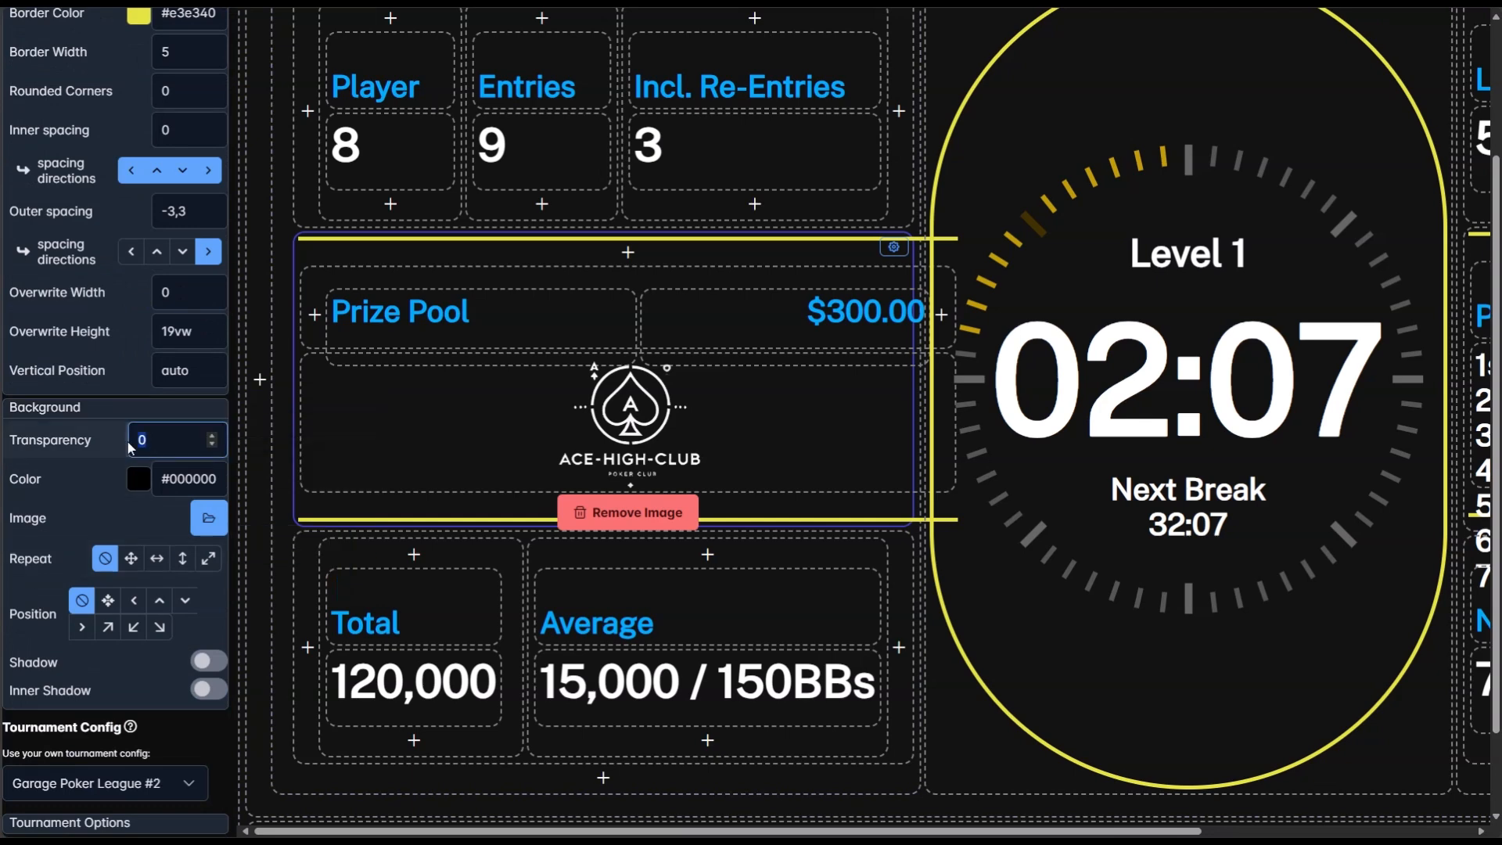
{"action": "type", "text": "100"}
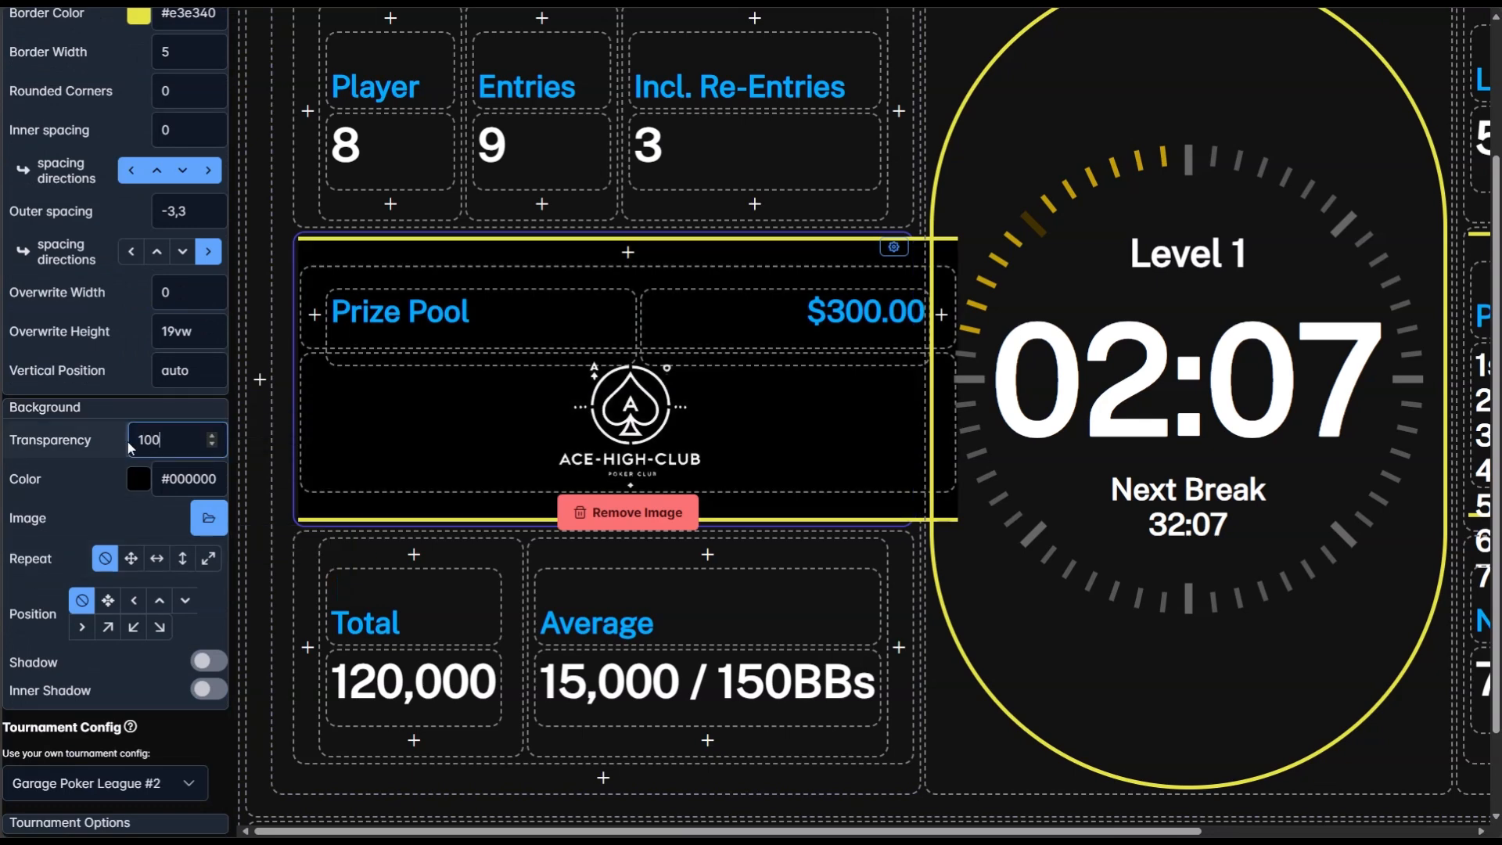
{"action": "scroll", "coordinate": [76, 125], "scroll_direction": "up", "scroll_amount": 10}
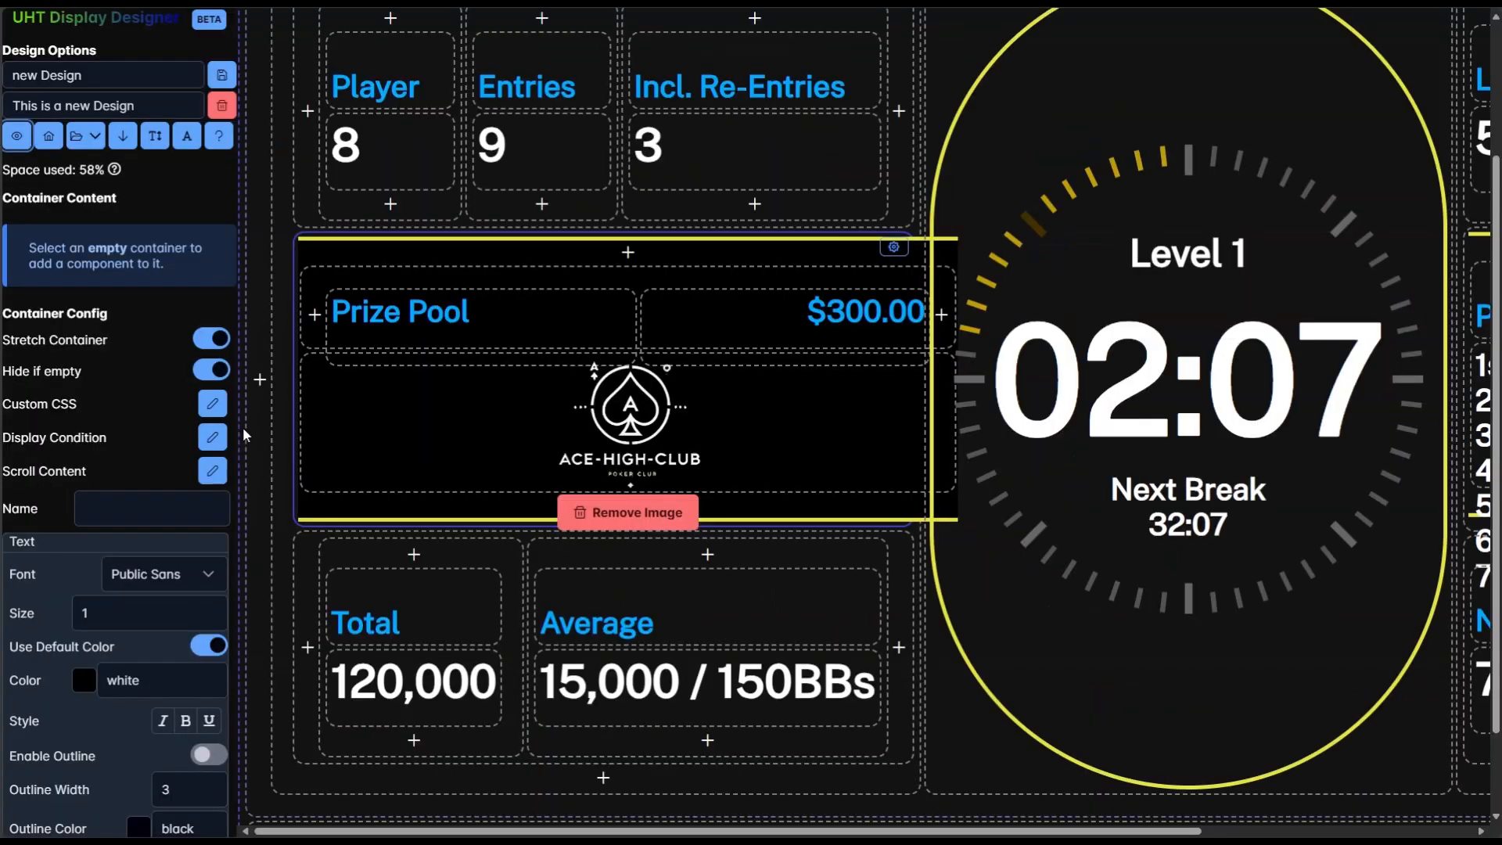
- Set the Prize Pool container's vertical position to 0 and preview the display
{"action": "scroll", "coordinate": [144, 539], "scroll_direction": "down", "scroll_amount": 10}
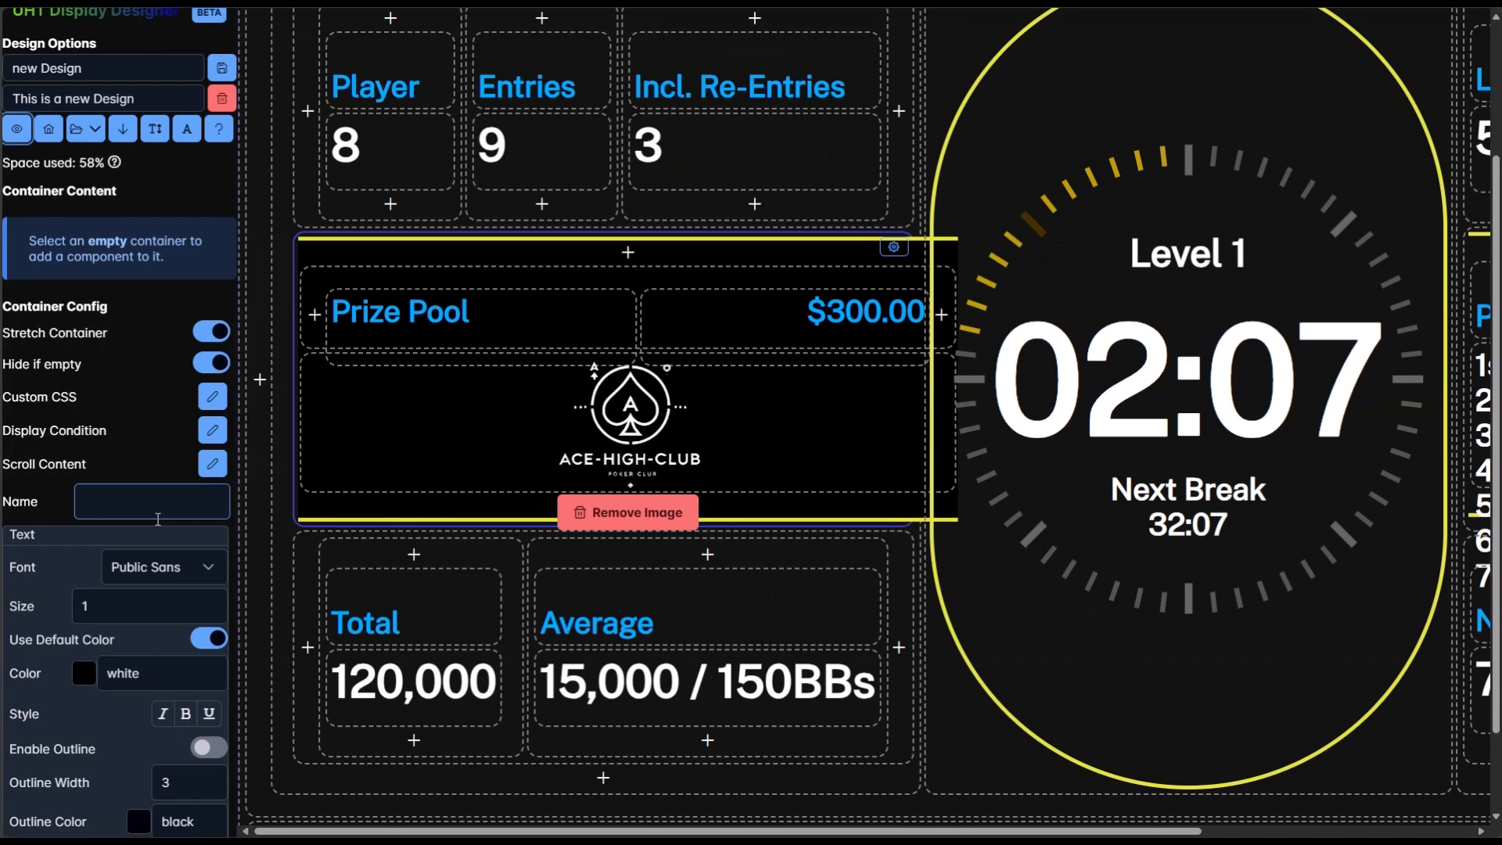
{"action": "scroll", "coordinate": [139, 532], "scroll_direction": "down", "scroll_amount": 3}
{"action": "scroll", "coordinate": [91, 548], "scroll_direction": "up", "scroll_amount": 1}
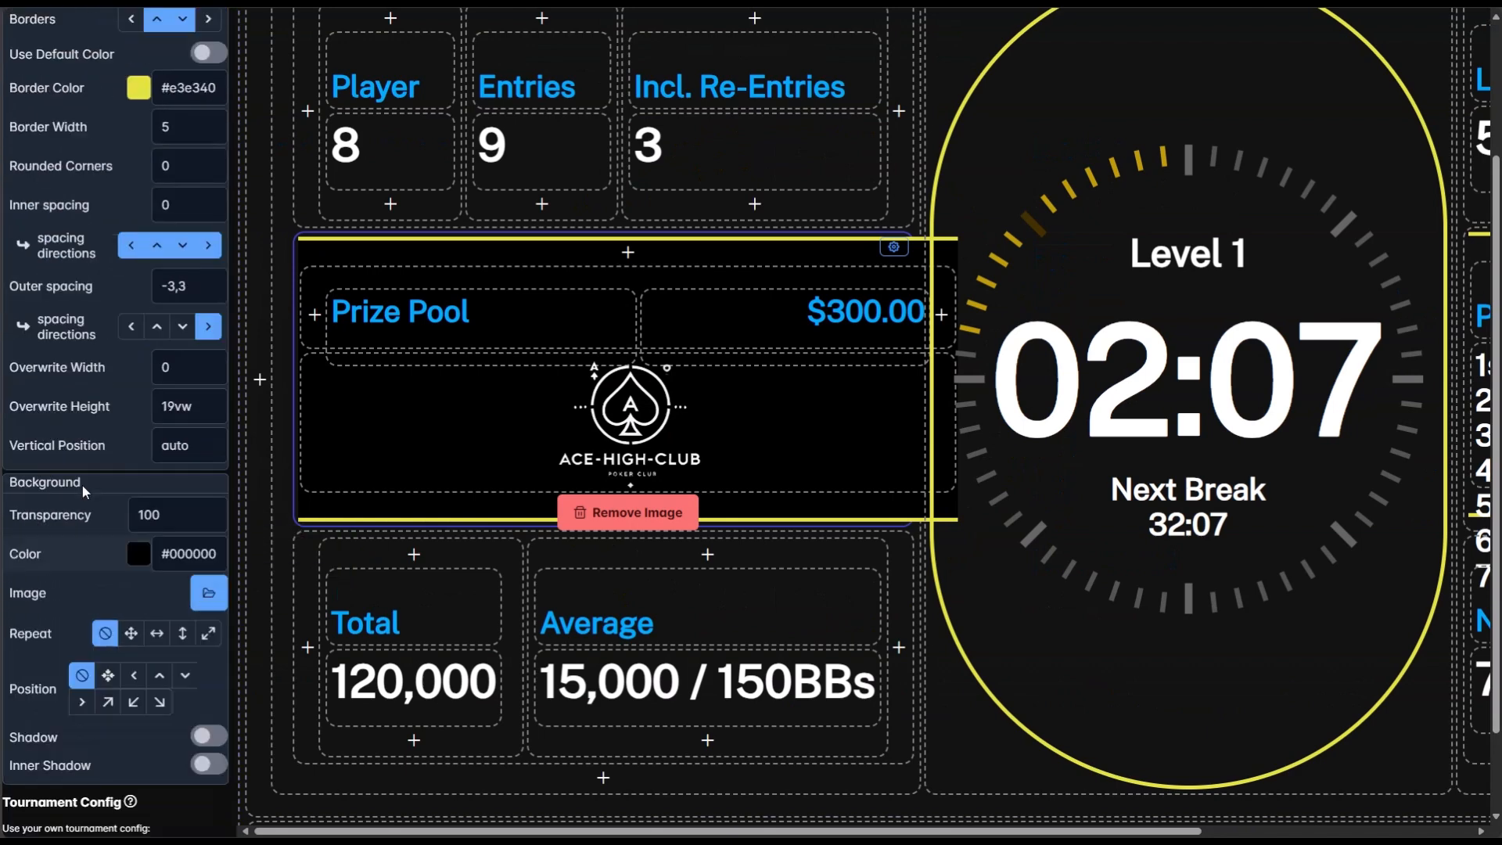
{"action": "scroll", "coordinate": [83, 490], "scroll_direction": "up", "scroll_amount": 1}
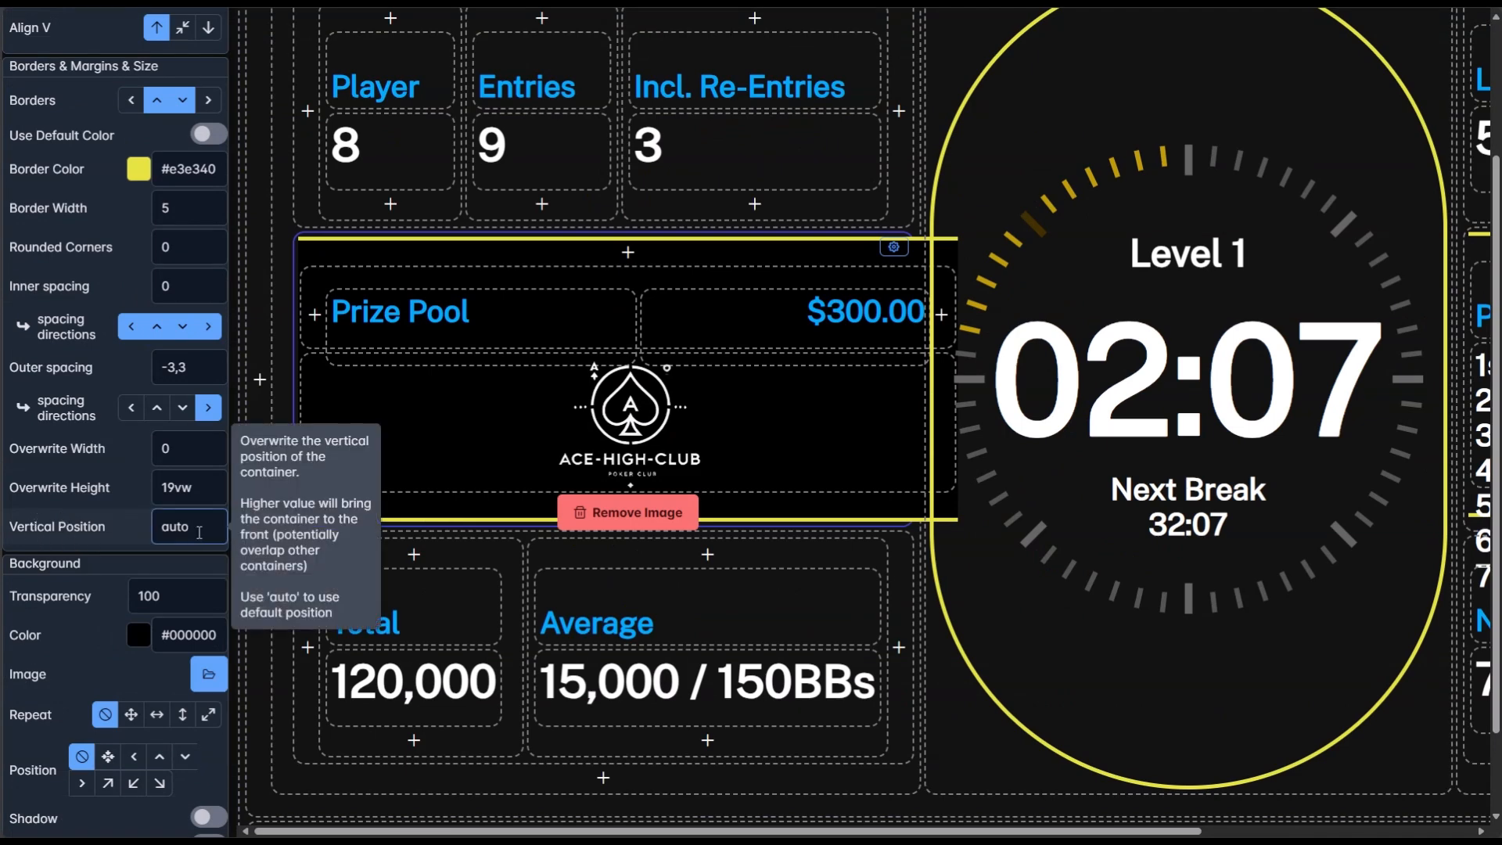
{"action": "double_click", "coordinate": [155, 528]}
{"action": "type", "text": "0"}
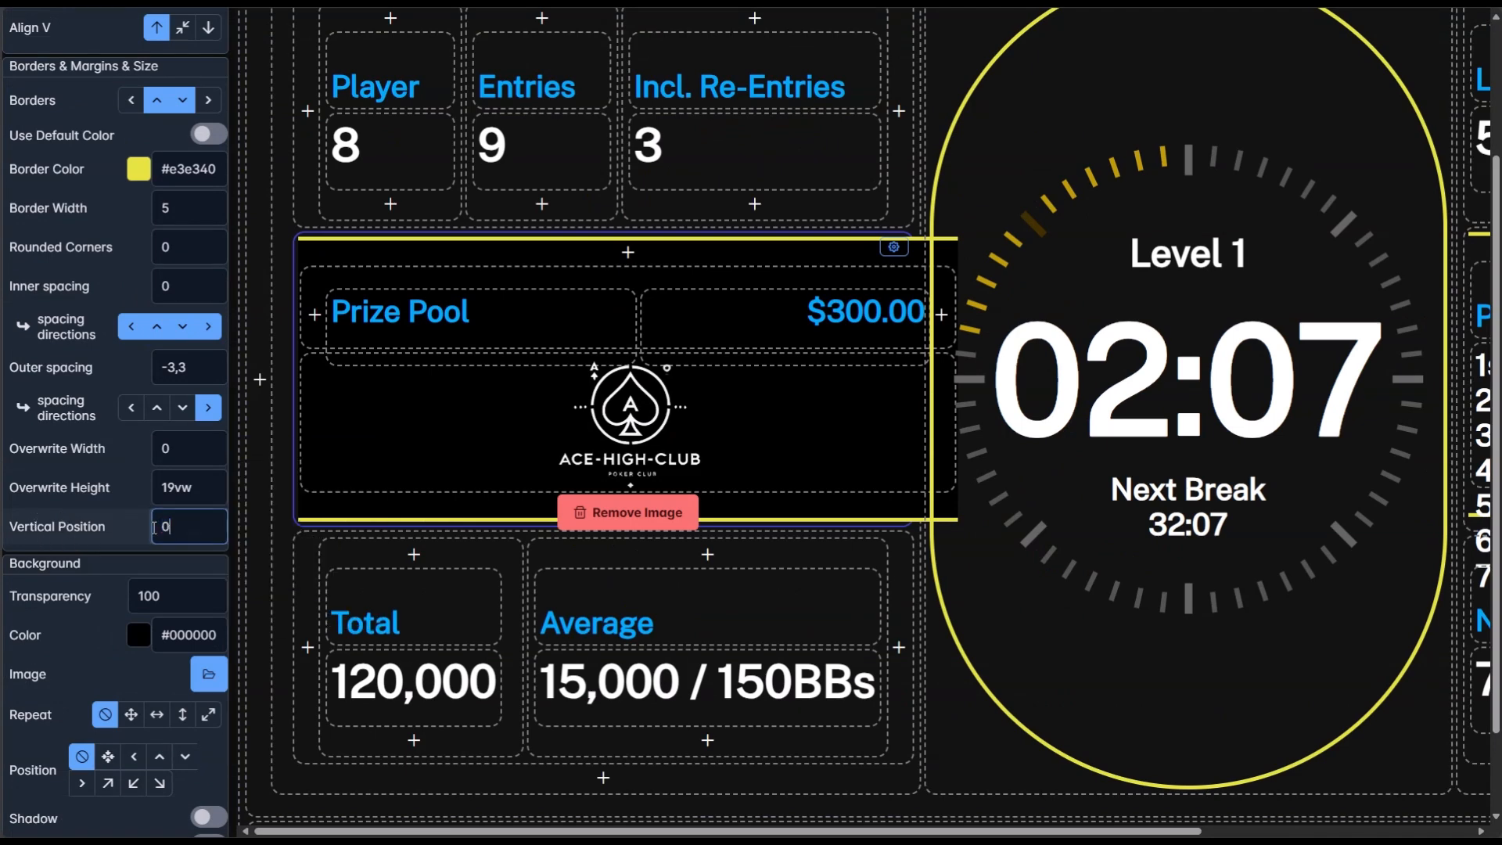
{"action": "scroll", "coordinate": [111, 474], "scroll_direction": "up", "scroll_amount": 10}
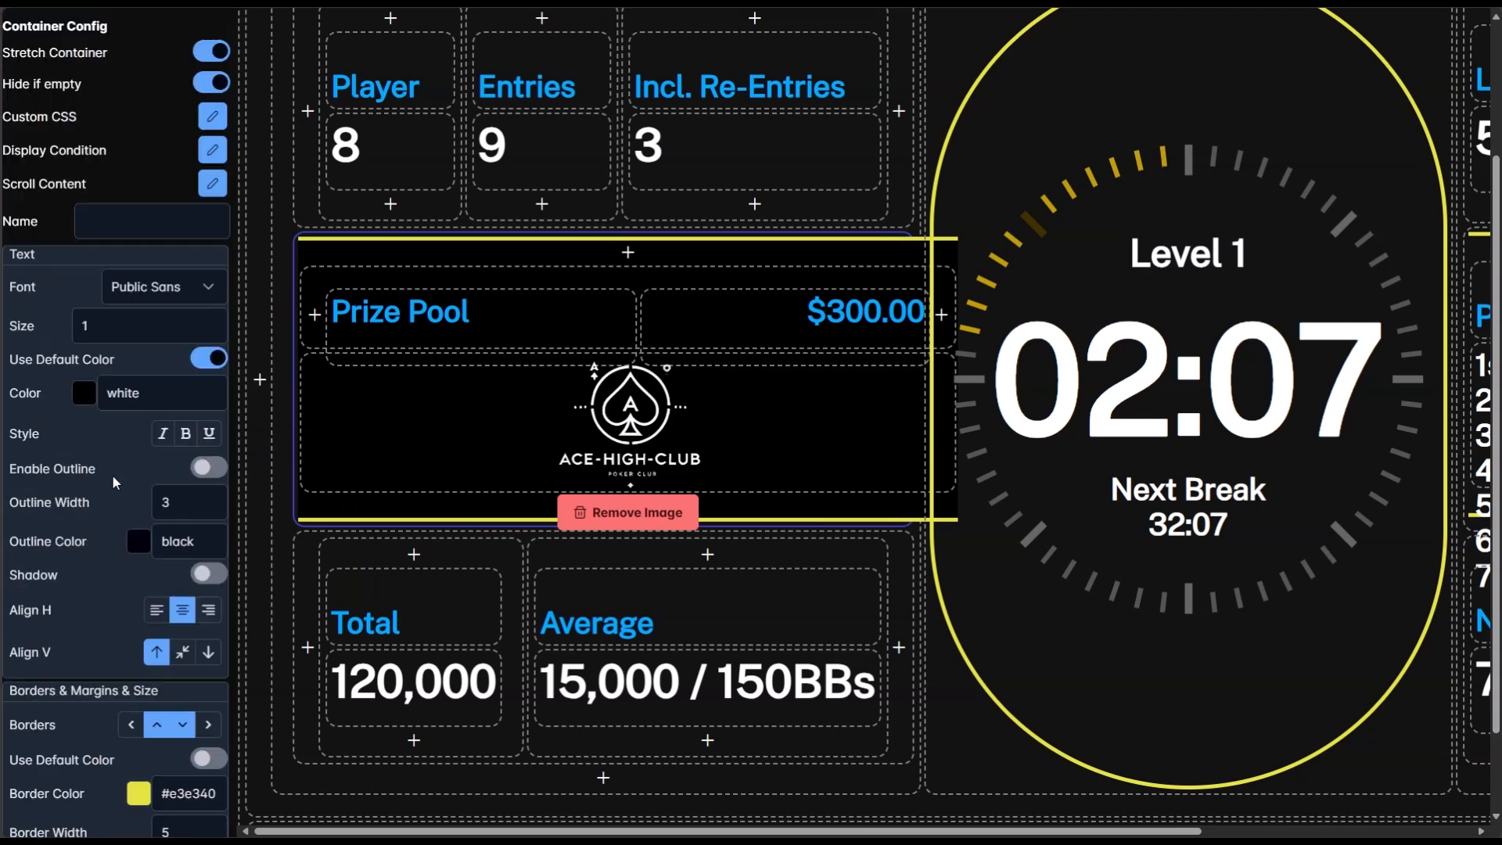
{"action": "left_click", "coordinate": [17, 140]}
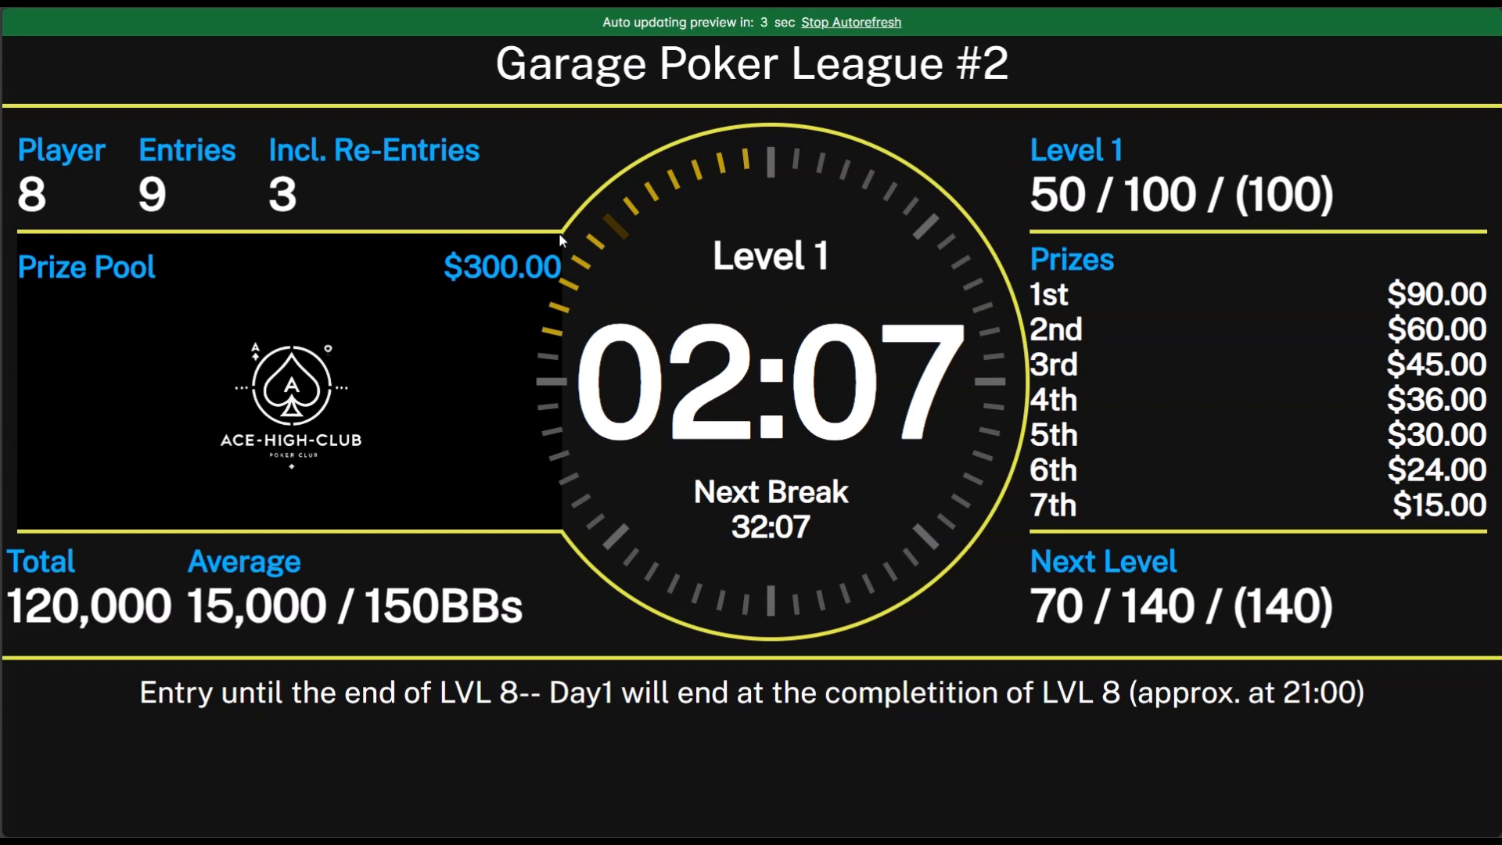
- Check the Prize Pool container's border lines against the round clock in the preview and return to the designer
{"action": "left_click_drag", "start_coordinate": [542, 241], "coordinate": [549, 538]}
{"action": "left_click", "coordinate": [492, 468]}
{"action": "key", "text": "ctrl+w"}
{"action": "scroll", "coordinate": [692, 438], "scroll_direction": "right", "scroll_amount": 4}
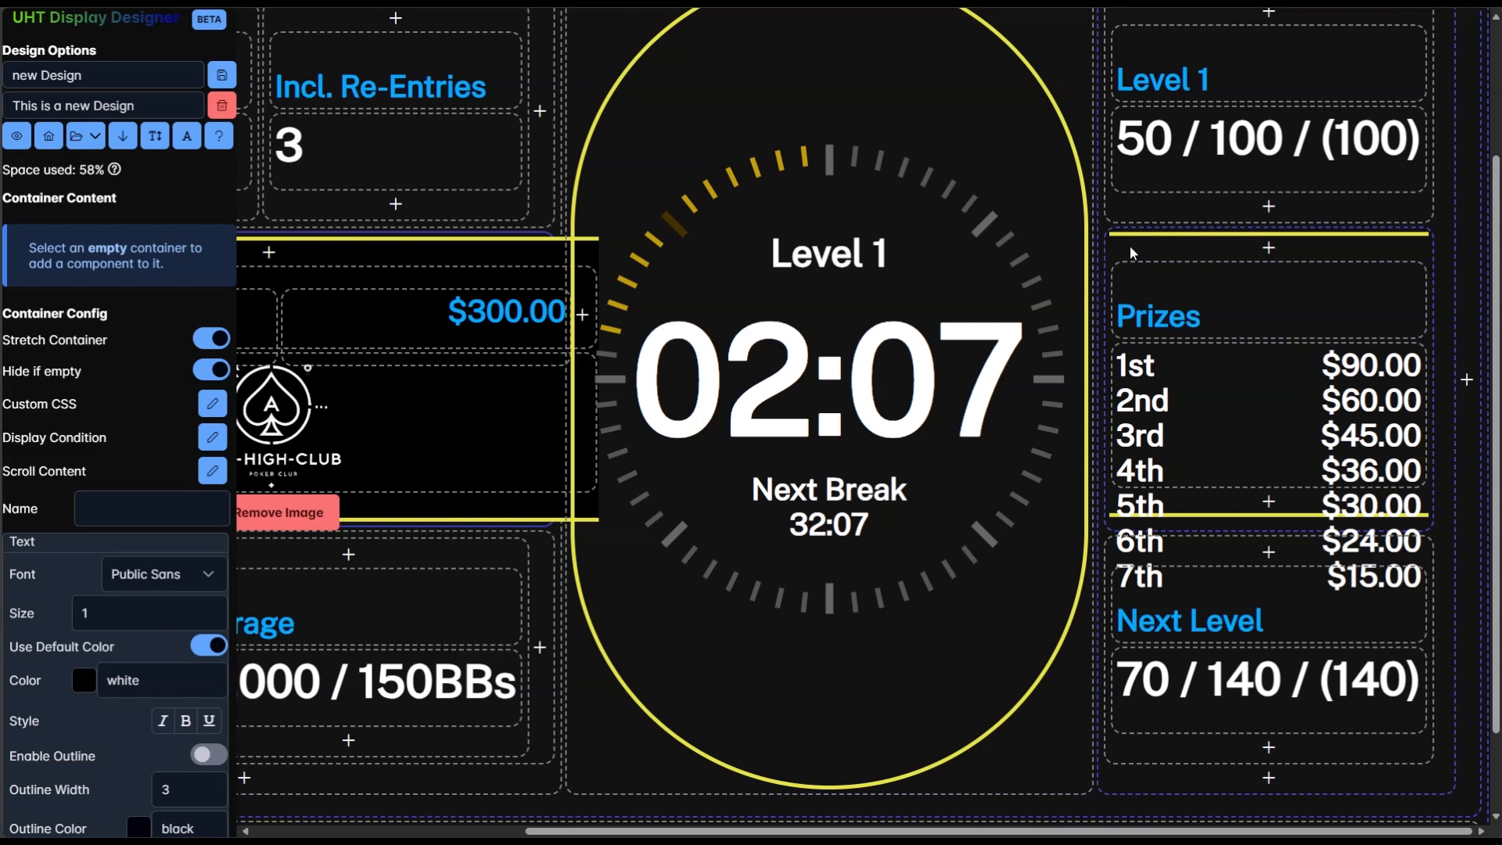
- Limit the Prizes container's outer spacing to its left side, set it to -3.3 and check it in the preview
{"action": "left_click", "coordinate": [1130, 247]}
{"action": "scroll", "coordinate": [126, 532], "scroll_direction": "down", "scroll_amount": 8}
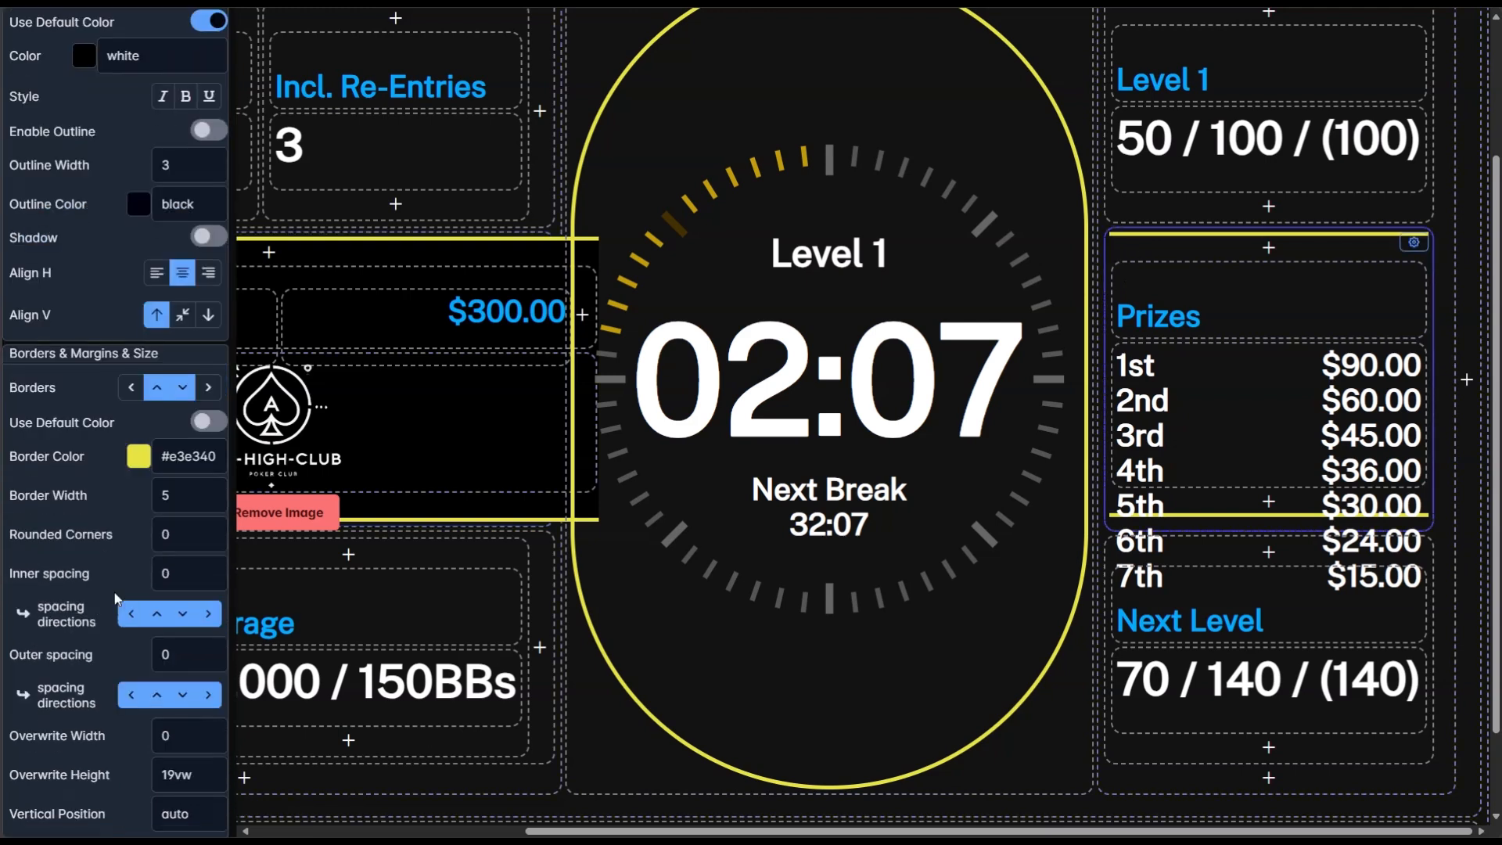
{"action": "scroll", "coordinate": [127, 532], "scroll_direction": "down", "scroll_amount": 2}
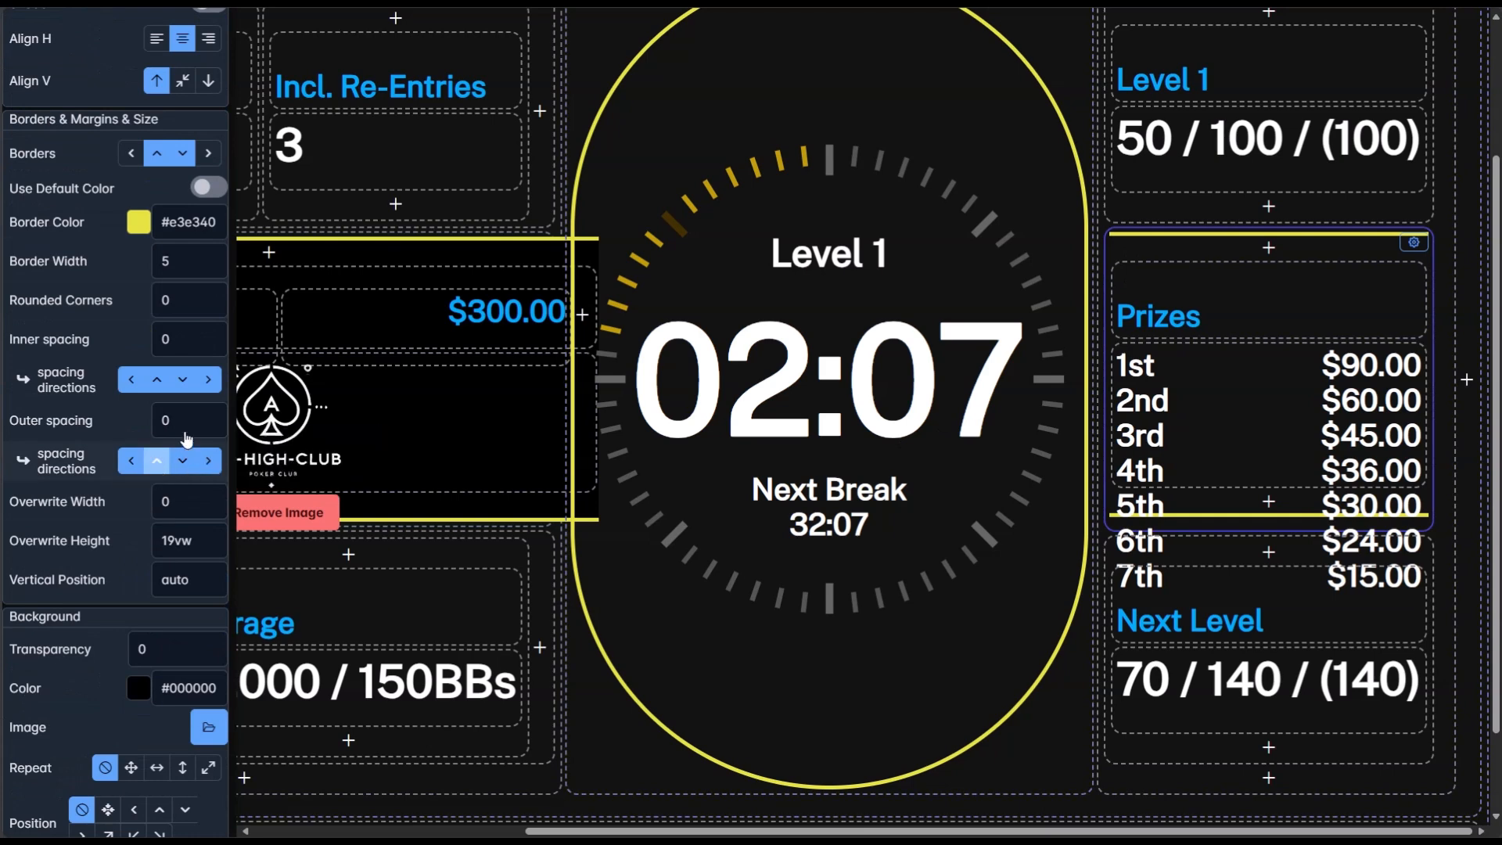
{"action": "left_click", "coordinate": [211, 426]}
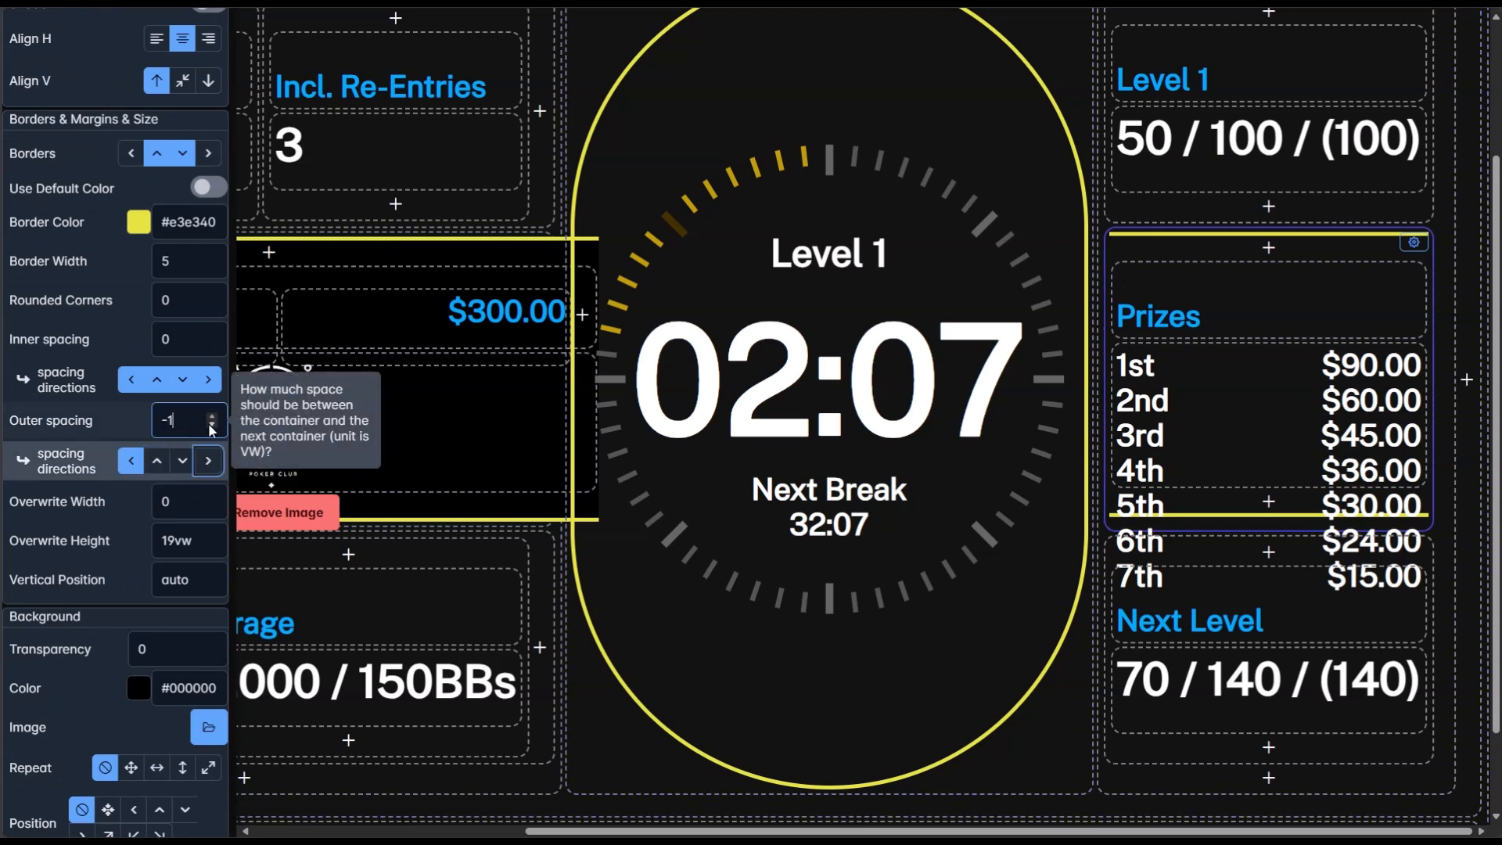
{"action": "scroll", "coordinate": [184, 423], "scroll_direction": "down", "scroll_amount": 2}
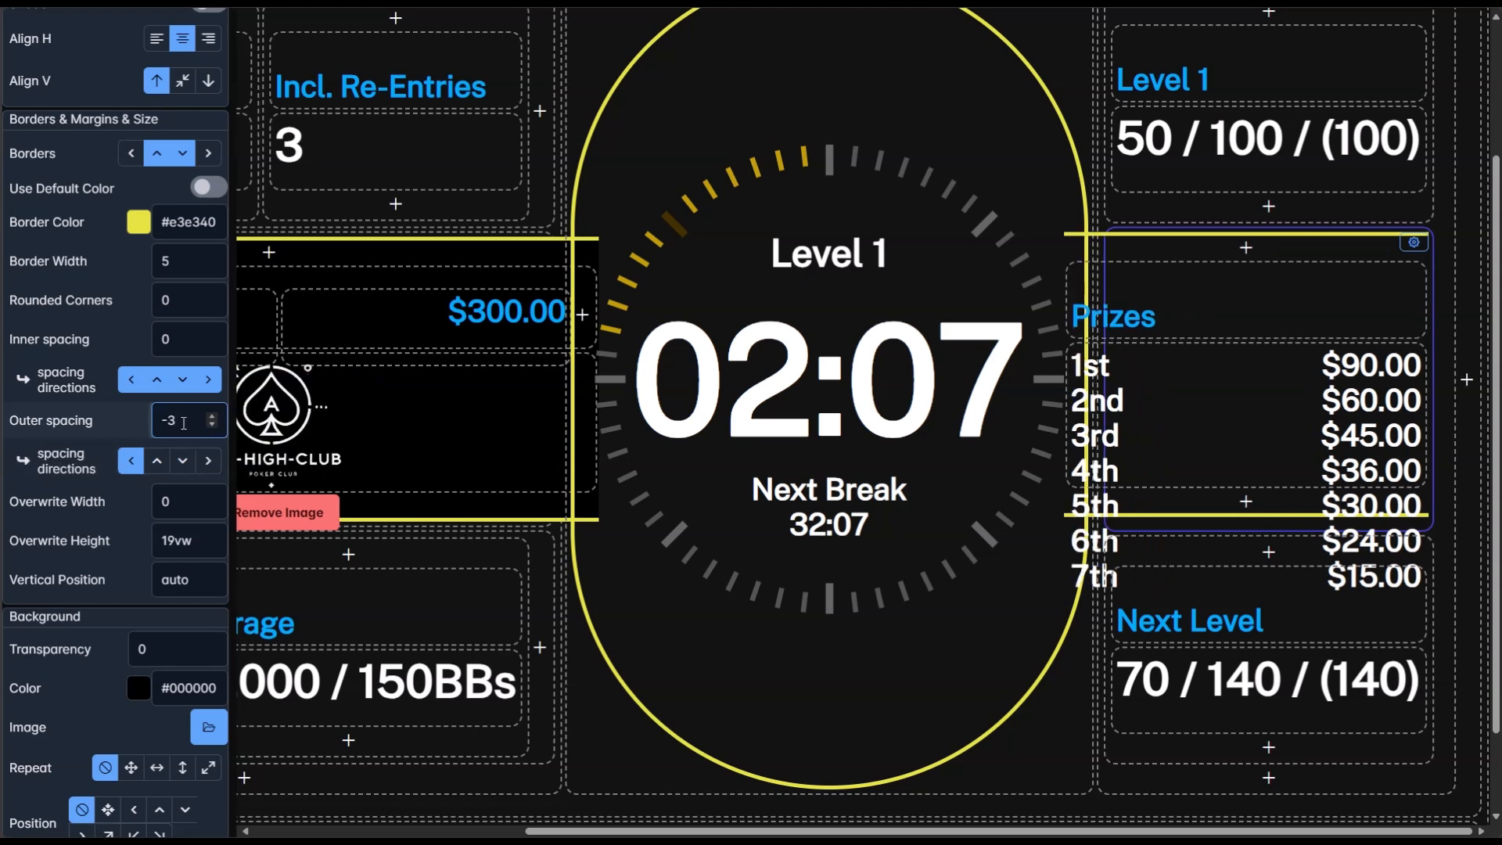
{"action": "type", "text": ".3"}
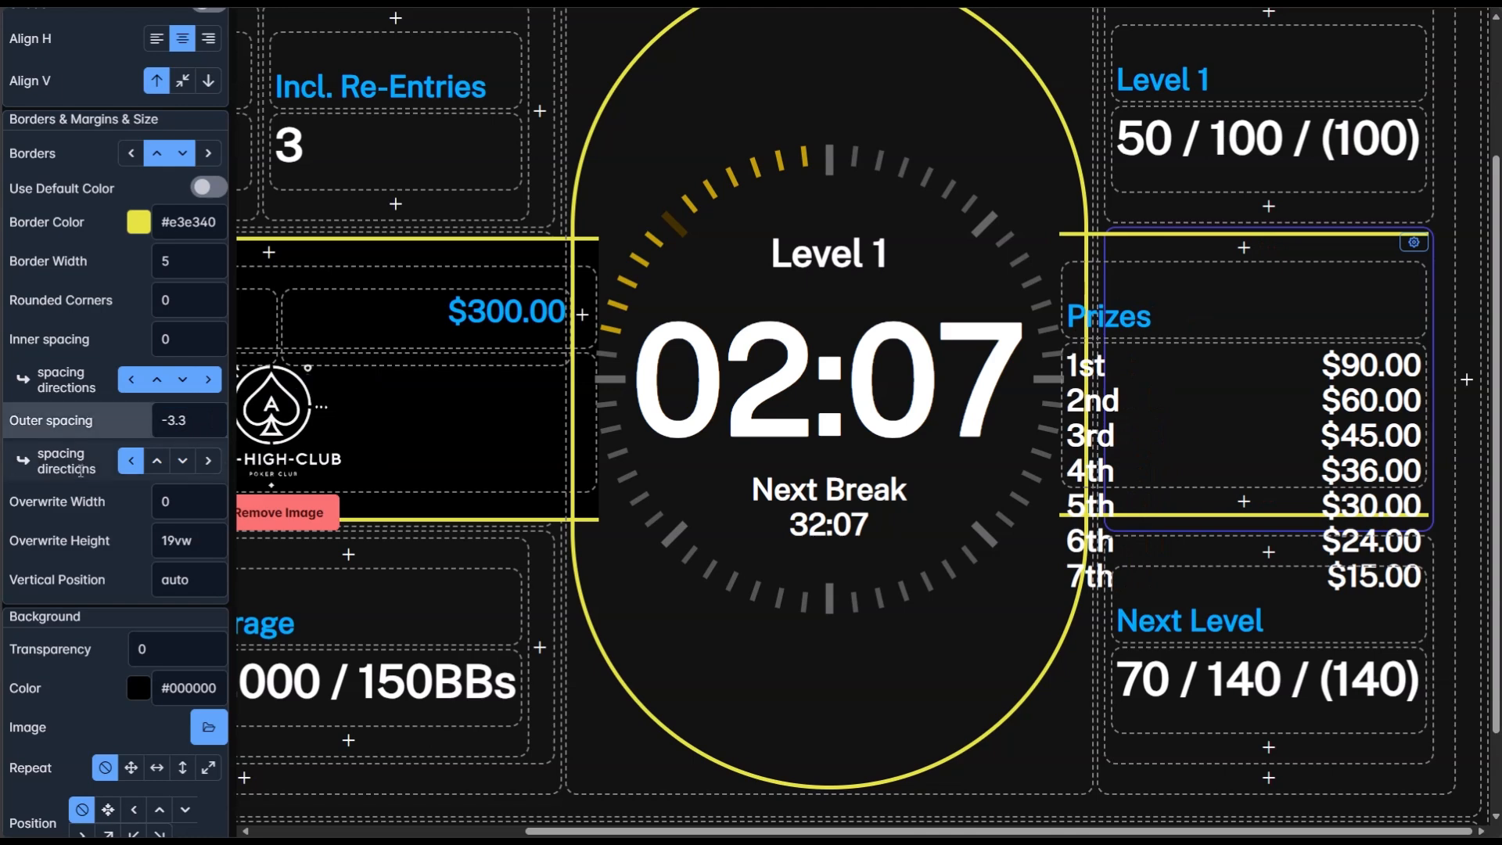
{"action": "scroll", "coordinate": [46, 202], "scroll_direction": "up", "scroll_amount": 10}
{"action": "left_click", "coordinate": [16, 136]}
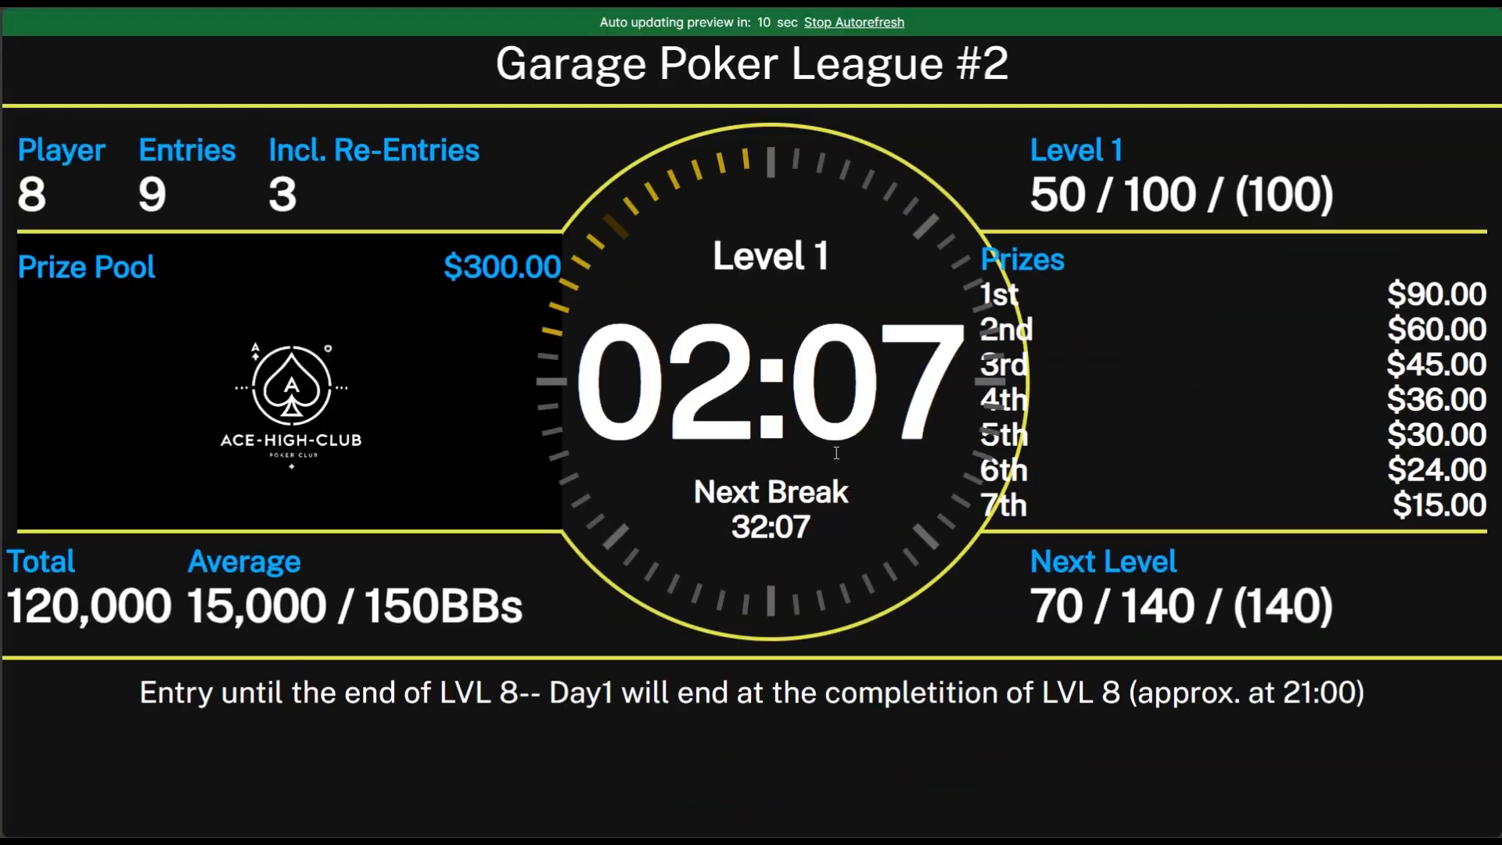
{"action": "left_click", "coordinate": [493, 3]}
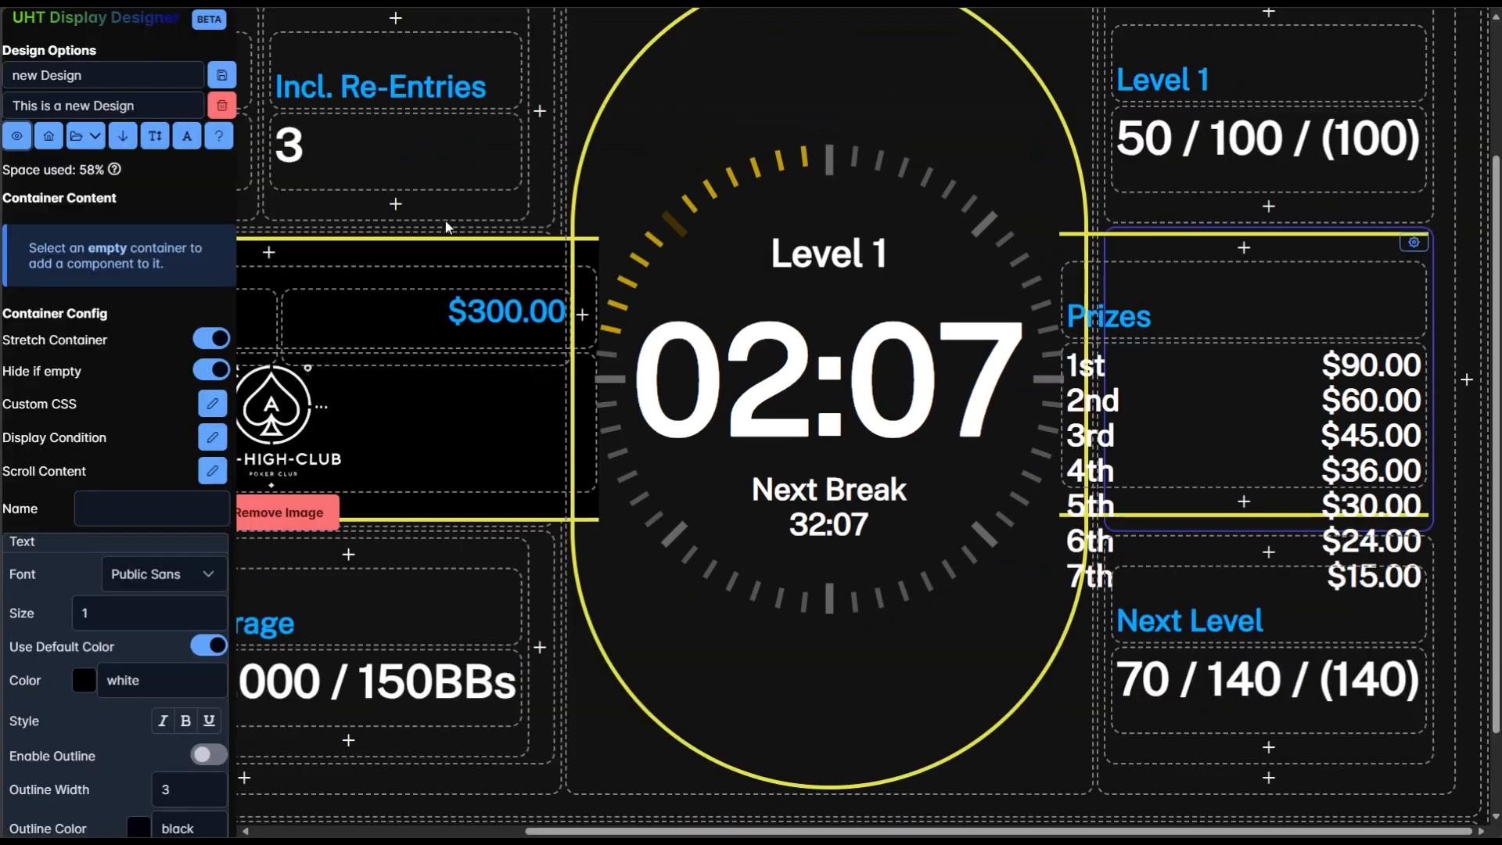
- Set the Prizes container's vertical position to 0 and its background transparency to 100
{"action": "scroll", "coordinate": [88, 525], "scroll_direction": "down", "scroll_amount": 4}
{"action": "scroll", "coordinate": [87, 526], "scroll_direction": "down", "scroll_amount": 5}
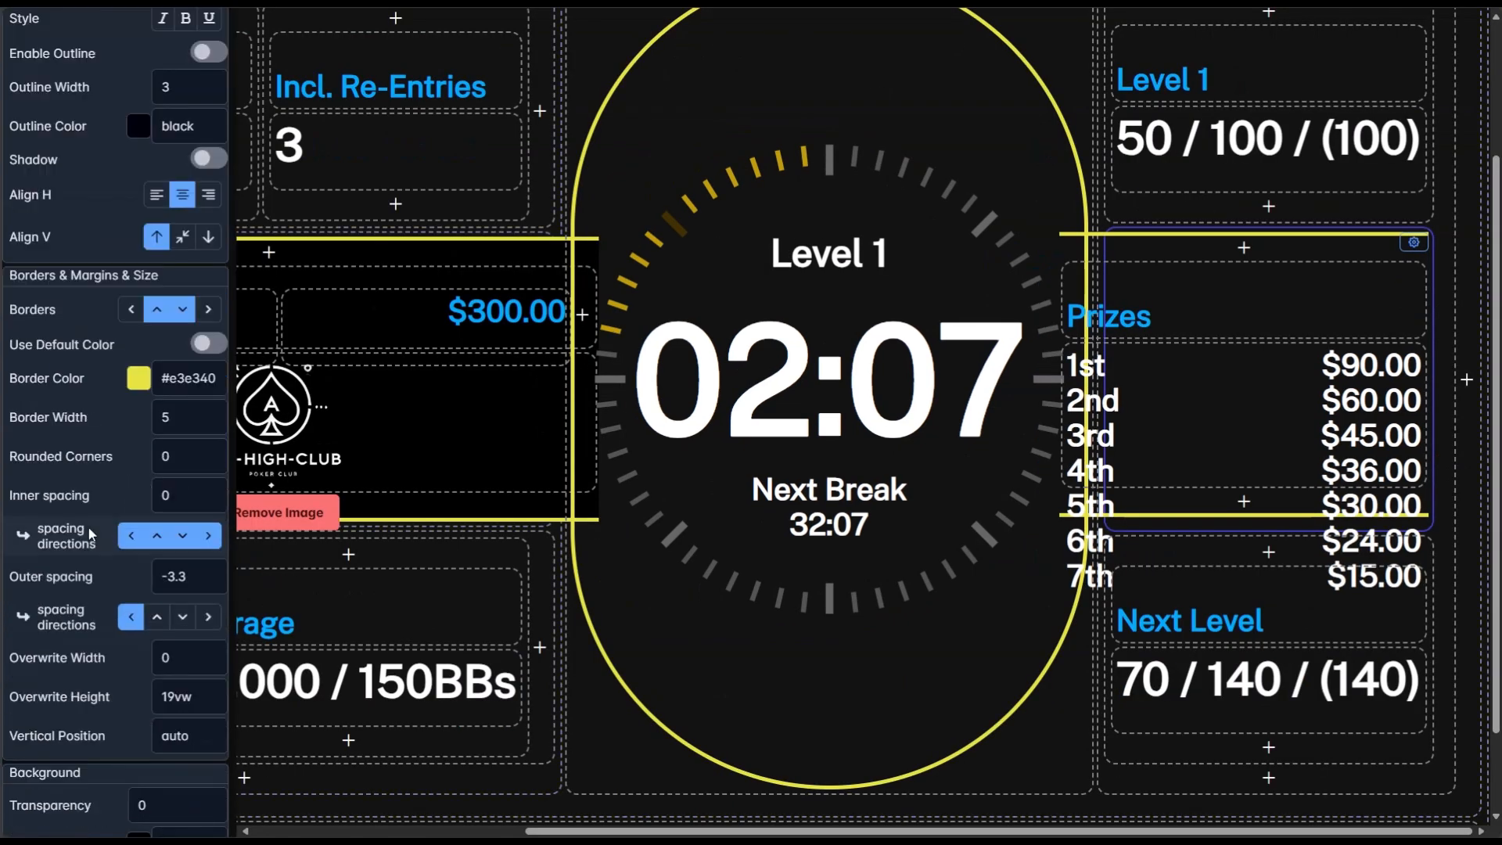
{"action": "scroll", "coordinate": [88, 525], "scroll_direction": "down", "scroll_amount": 5}
{"action": "double_click", "coordinate": [194, 372]}
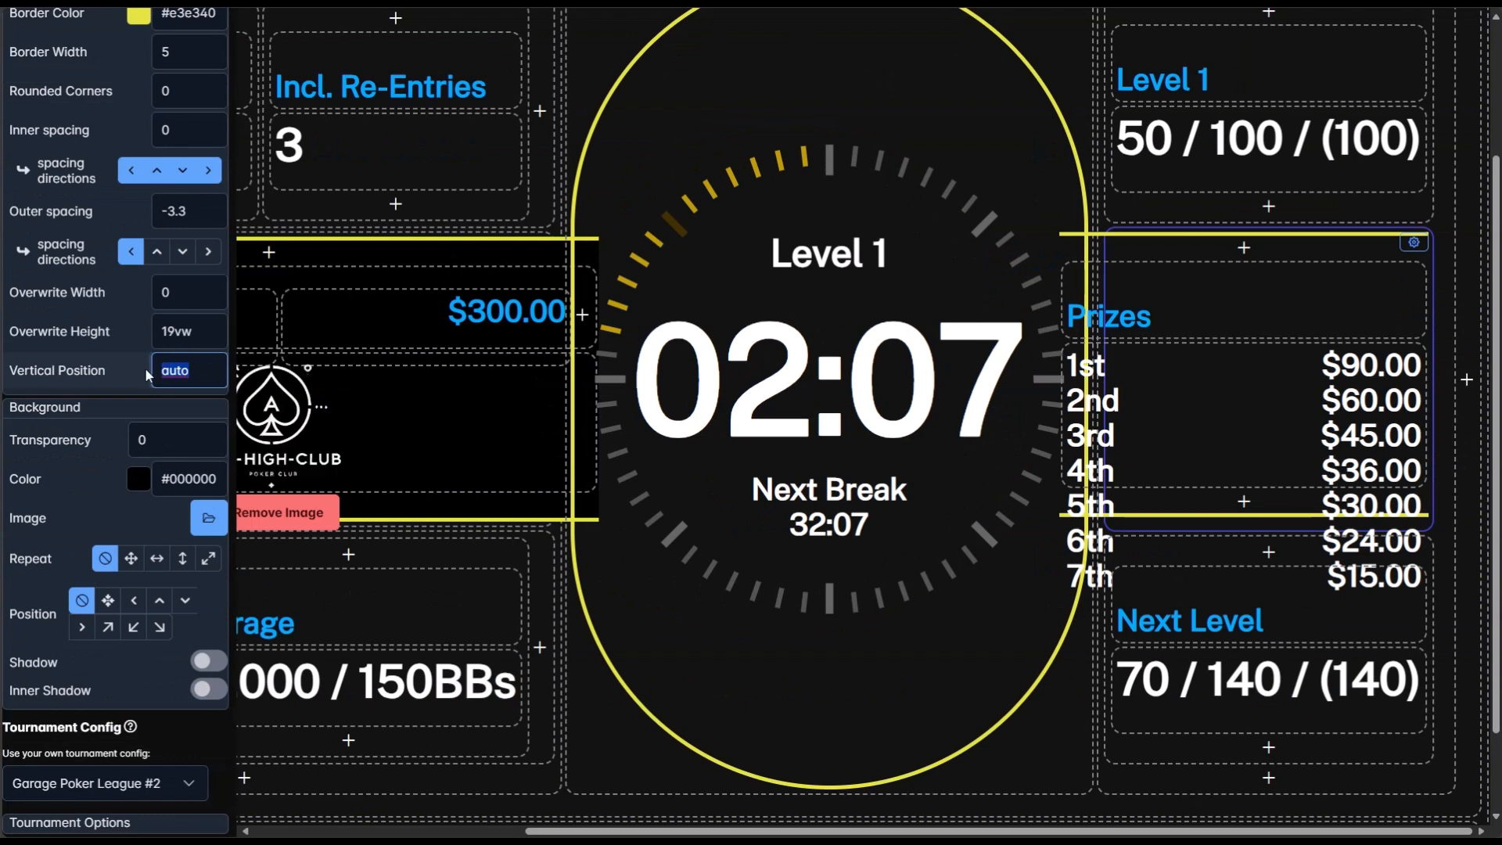
{"action": "type", "text": "0"}
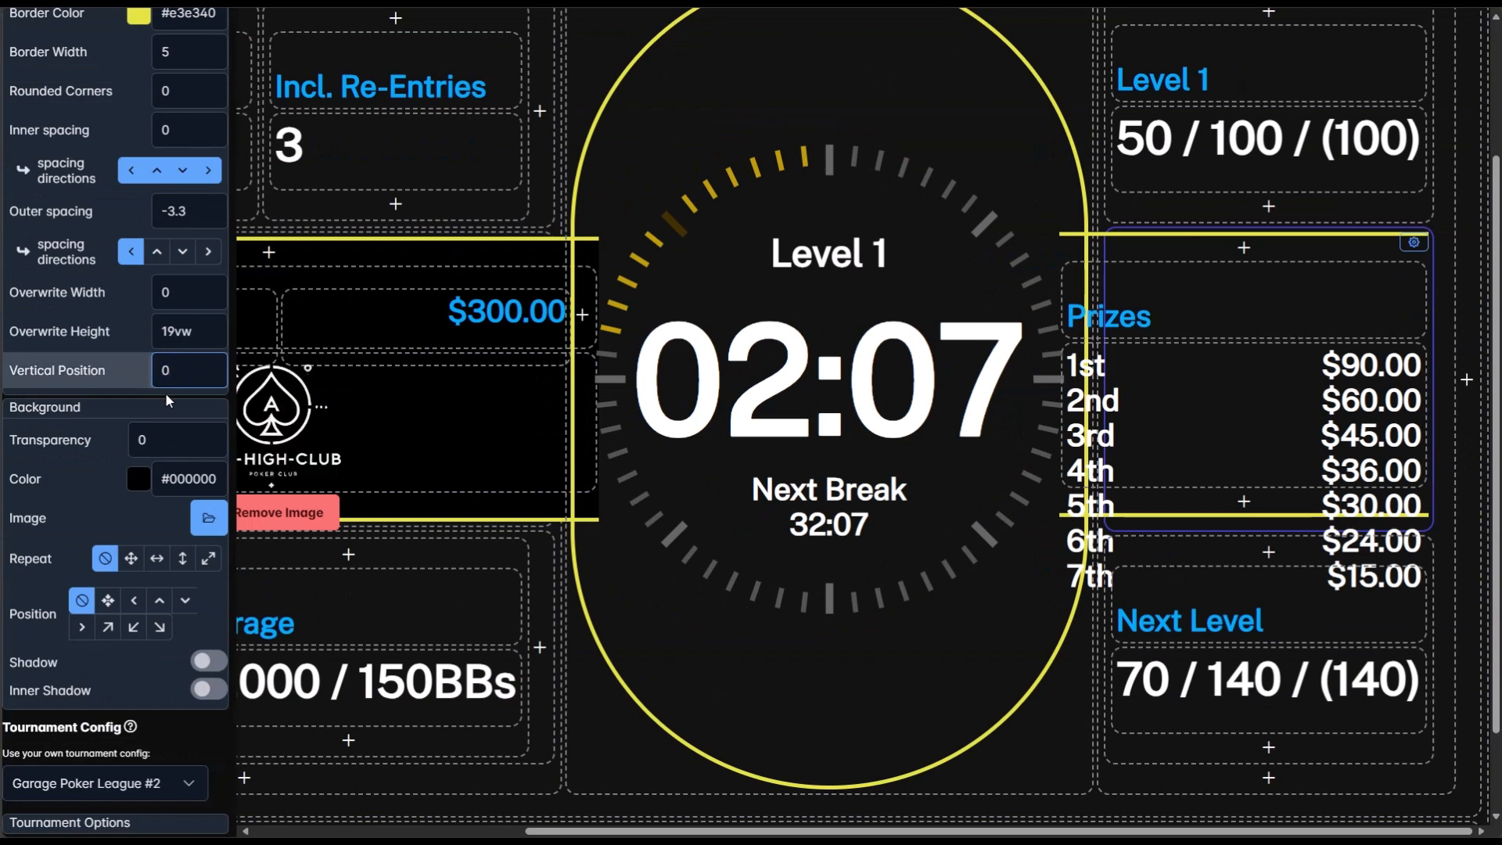
{"action": "double_click", "coordinate": [133, 439]}
{"action": "type", "text": "100"}
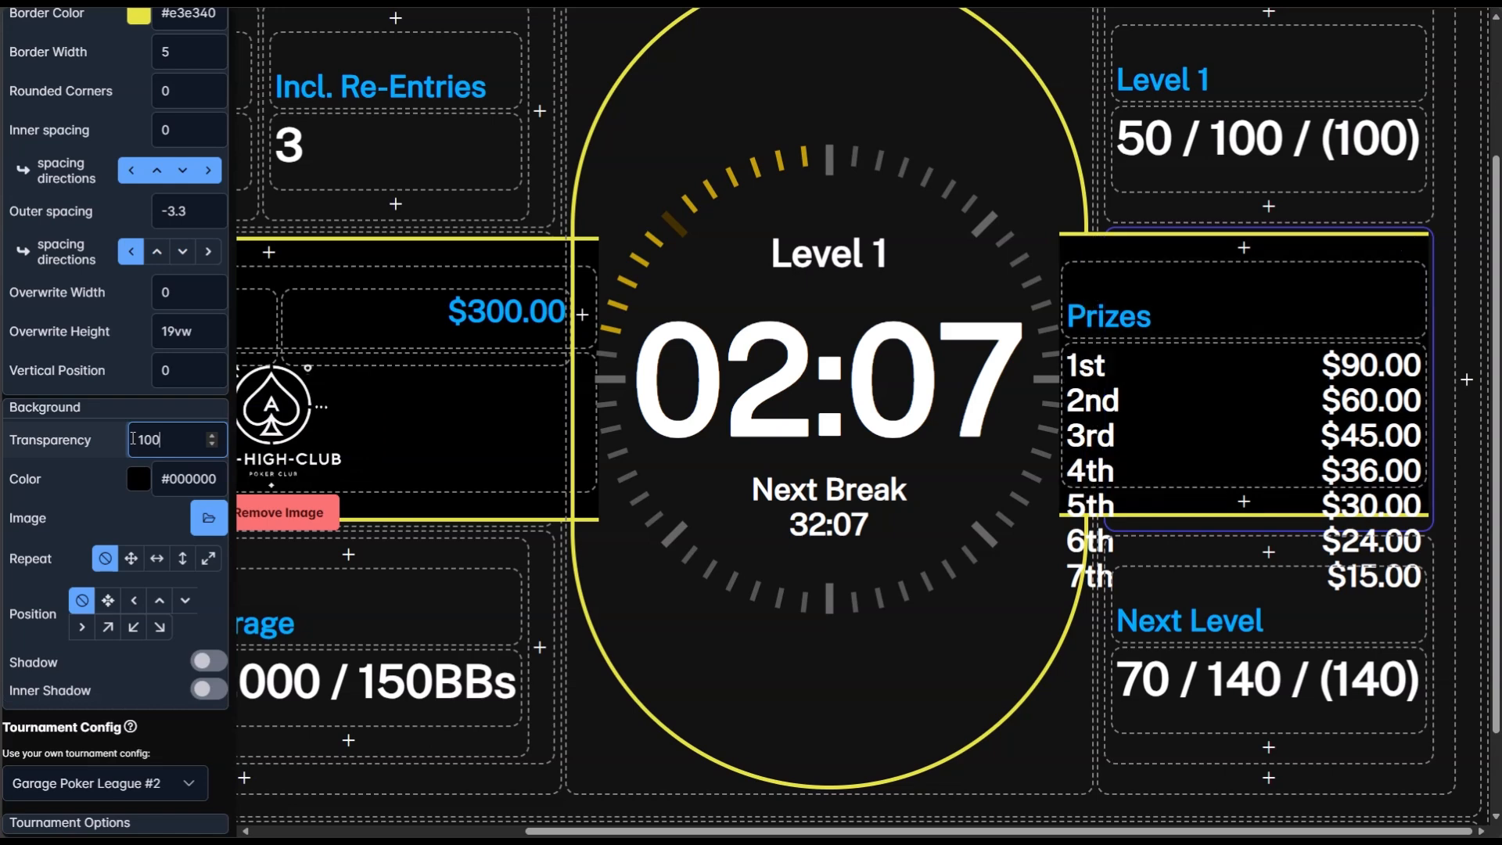
- Preview the display, examine how close the prize pool amount sits to the clock, and return to the designer
{"action": "scroll", "coordinate": [107, 497], "scroll_direction": "up", "scroll_amount": 10}
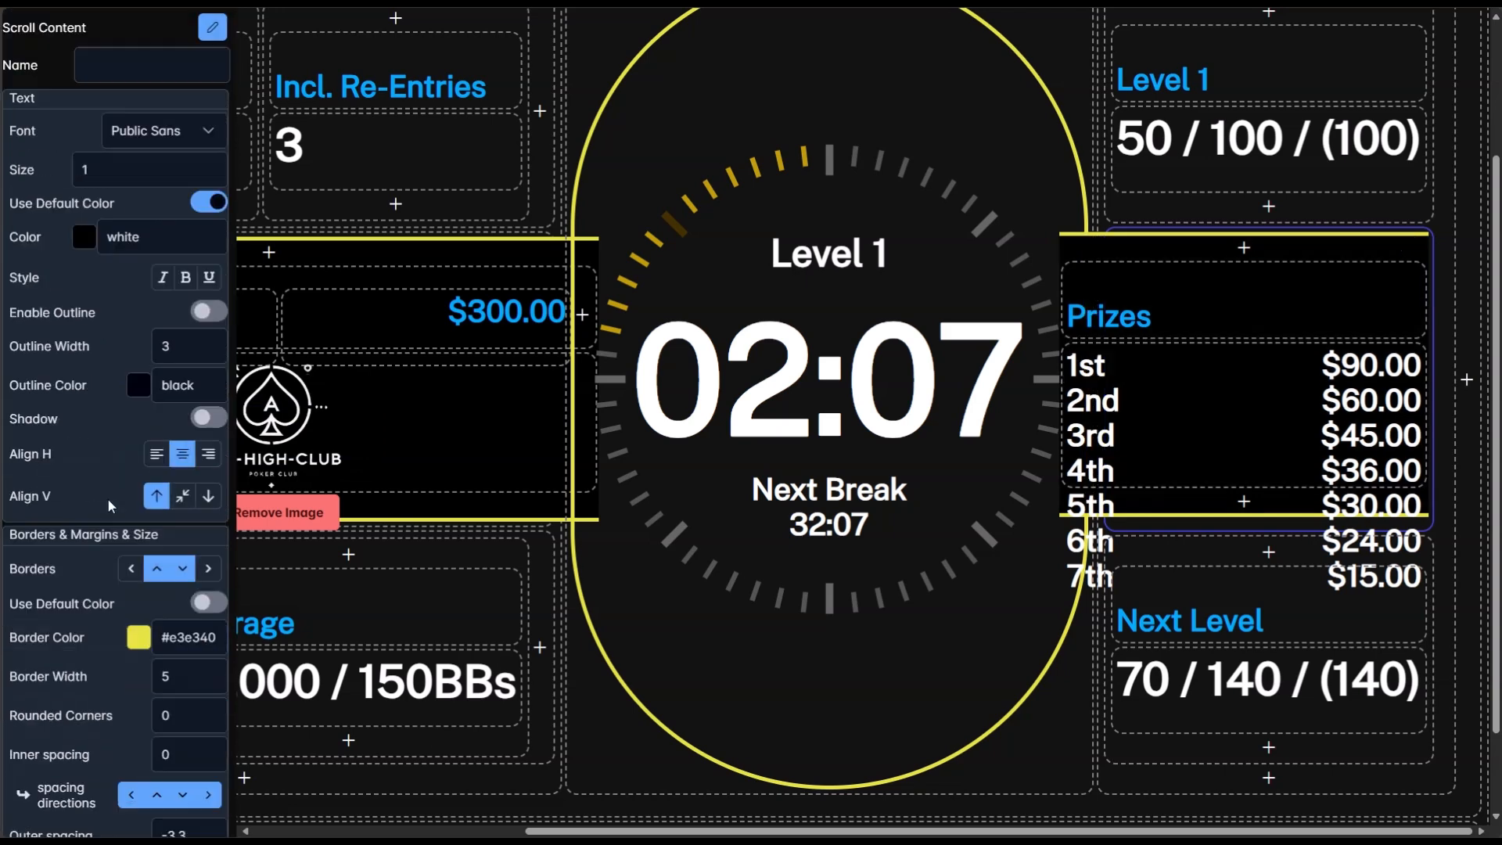
{"action": "left_click", "coordinate": [20, 146]}
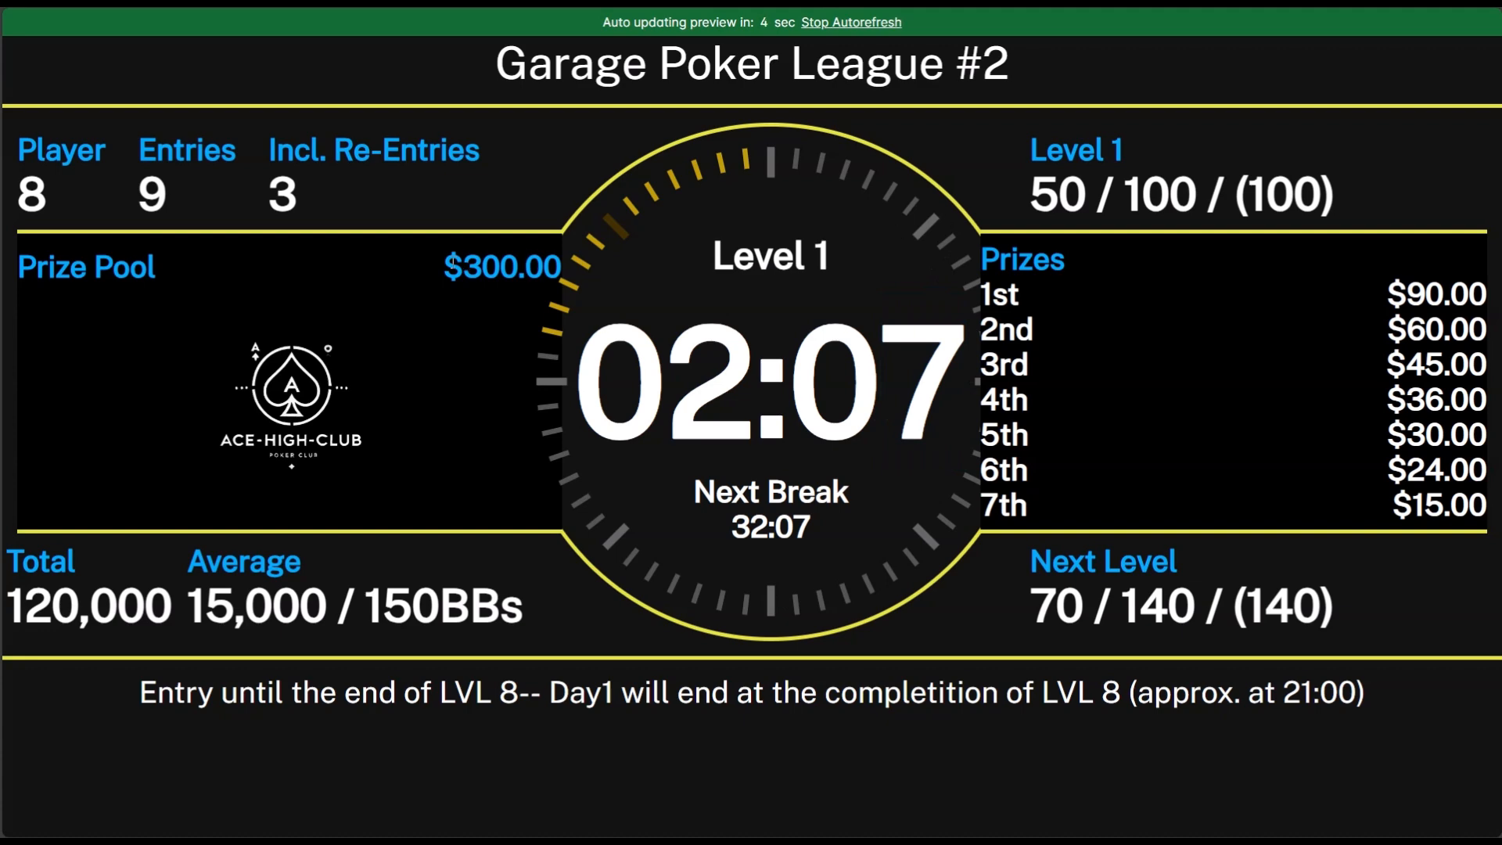
{"action": "left_click_drag", "start_coordinate": [445, 270], "coordinate": [561, 272]}
{"action": "left_click", "coordinate": [530, 271]}
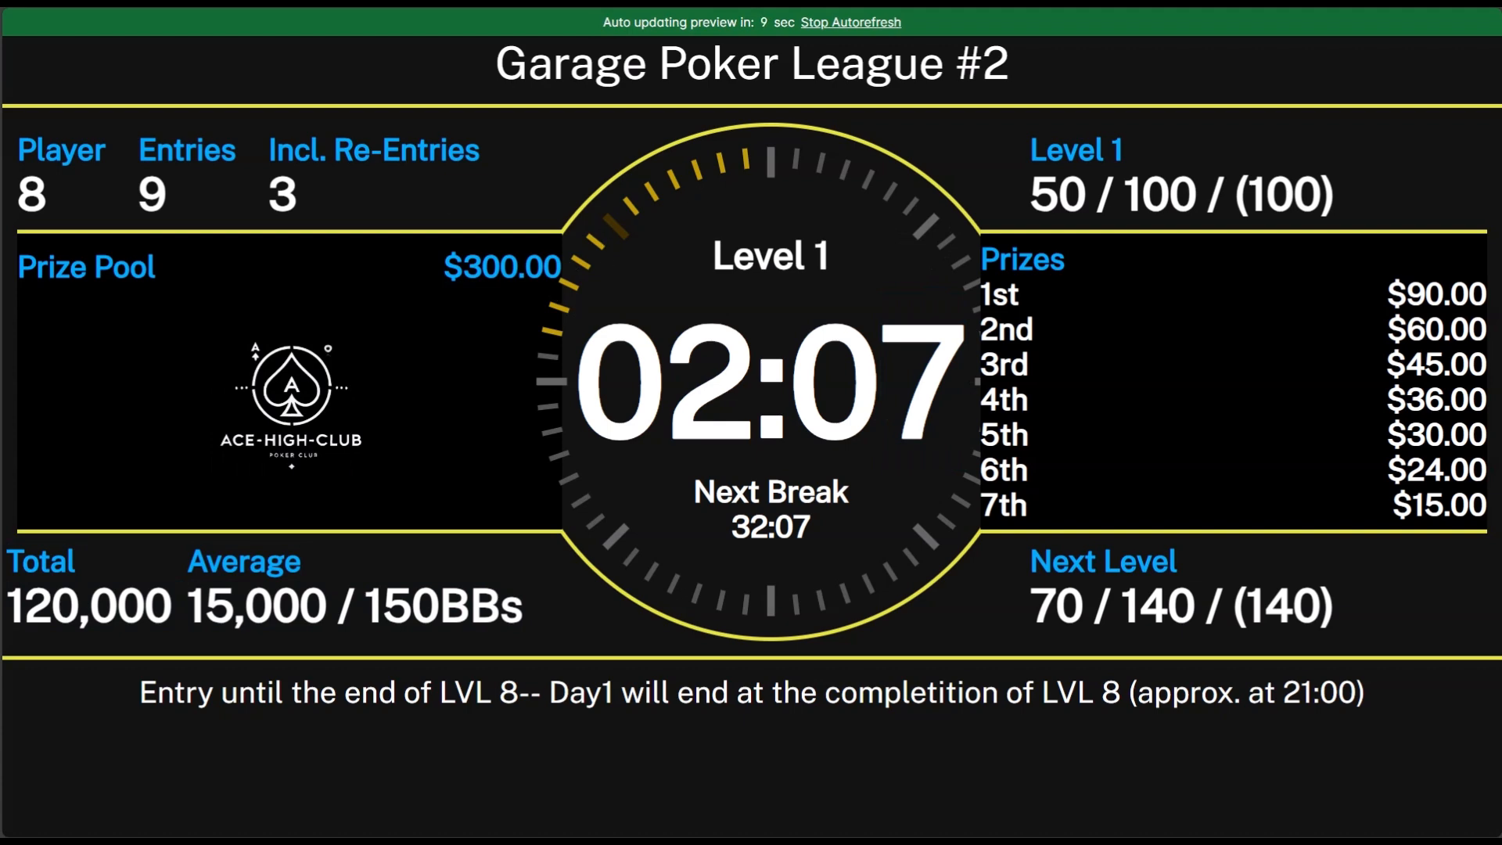
{"action": "key", "text": "ctrl+w"}
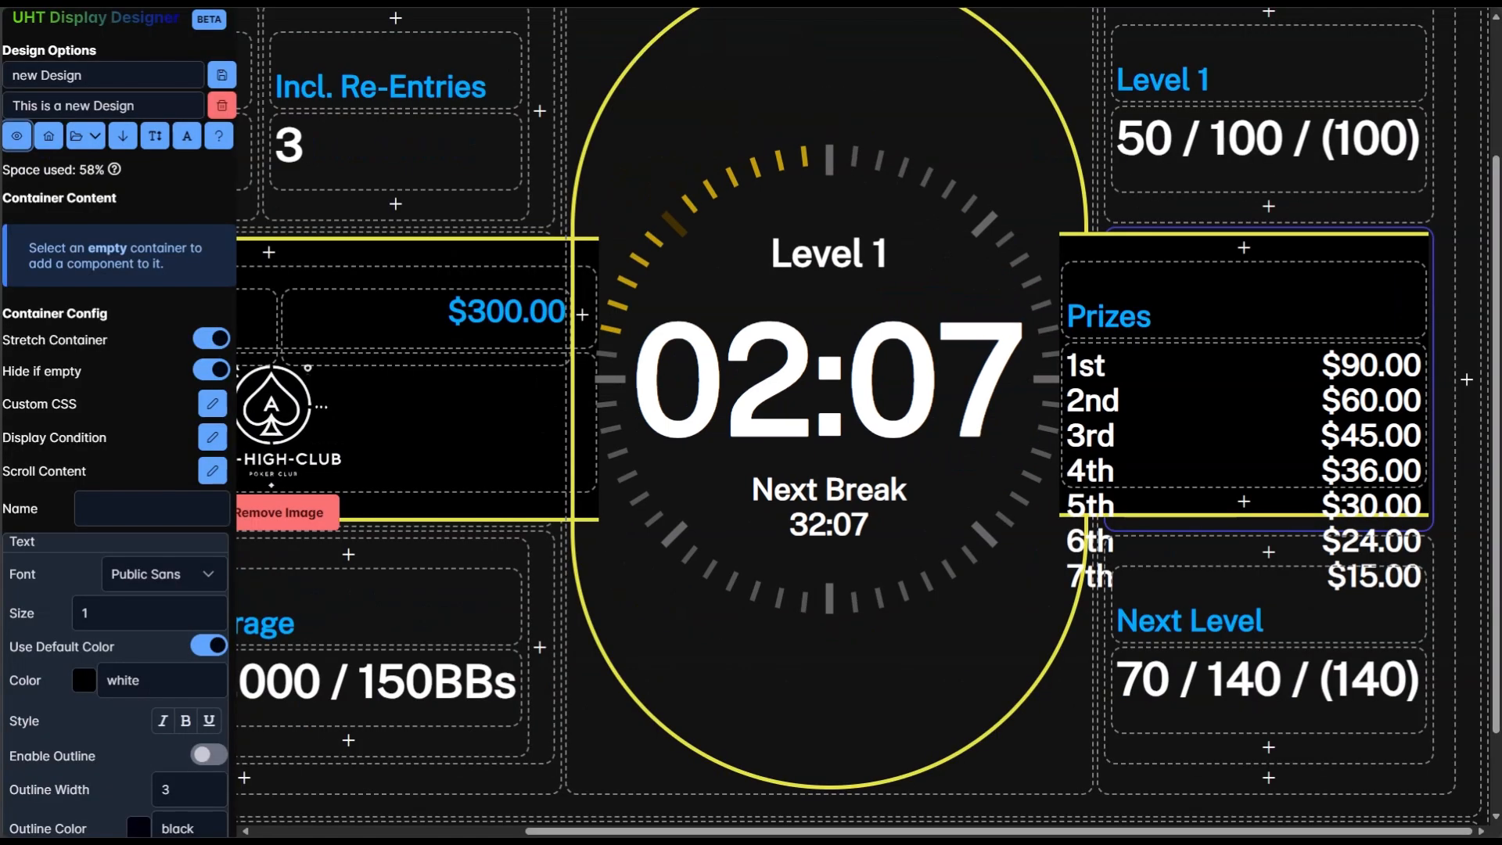
- Give the prize pool amount's container an outer spacing of 1 on its right side only and preview the display
{"action": "left_click", "coordinate": [410, 311]}
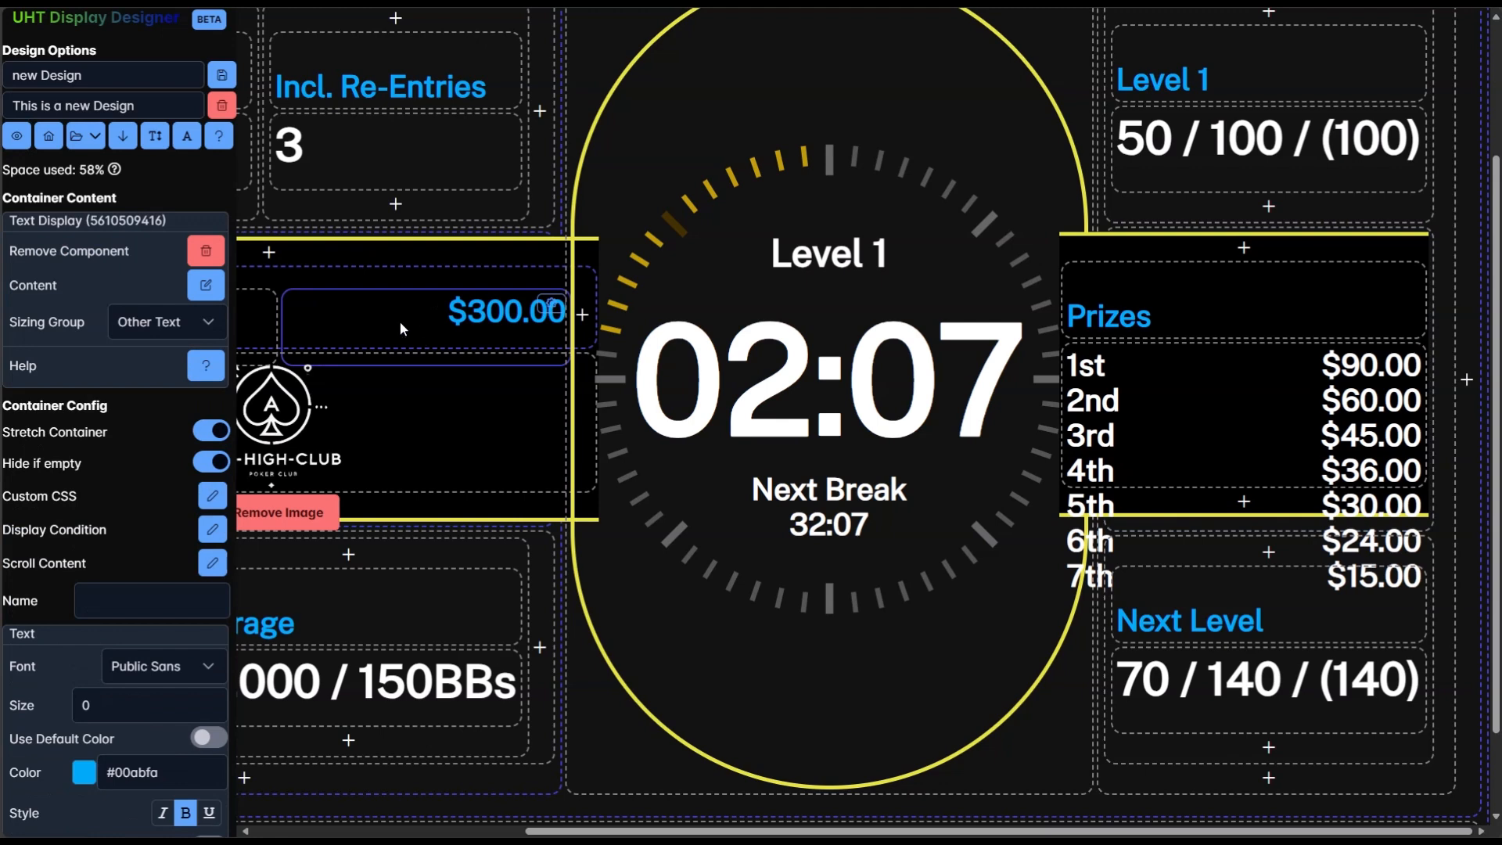
{"action": "scroll", "coordinate": [107, 465], "scroll_direction": "down", "scroll_amount": 9}
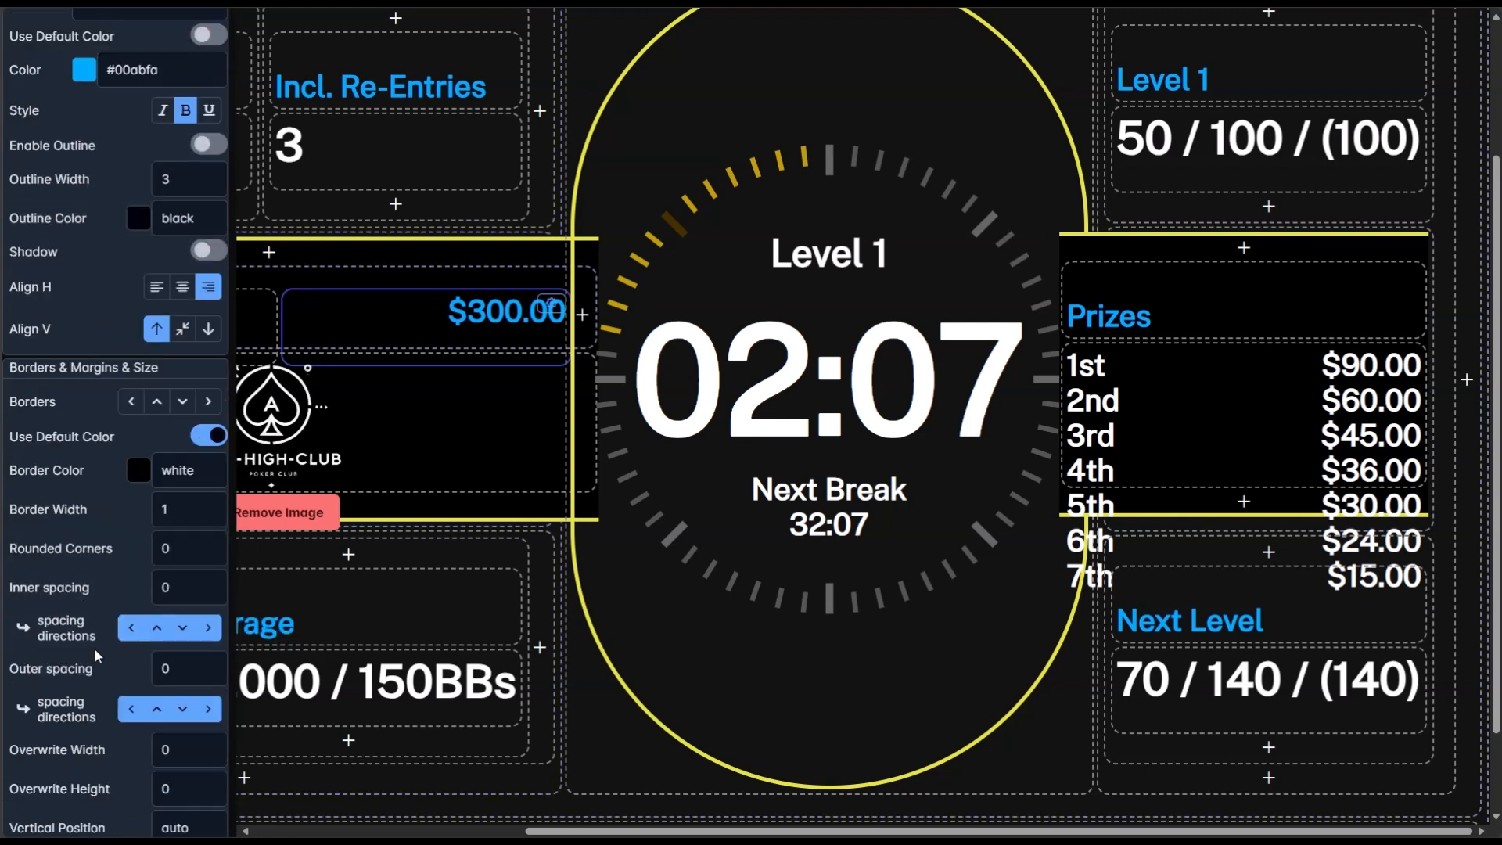
{"action": "left_click", "coordinate": [212, 664]}
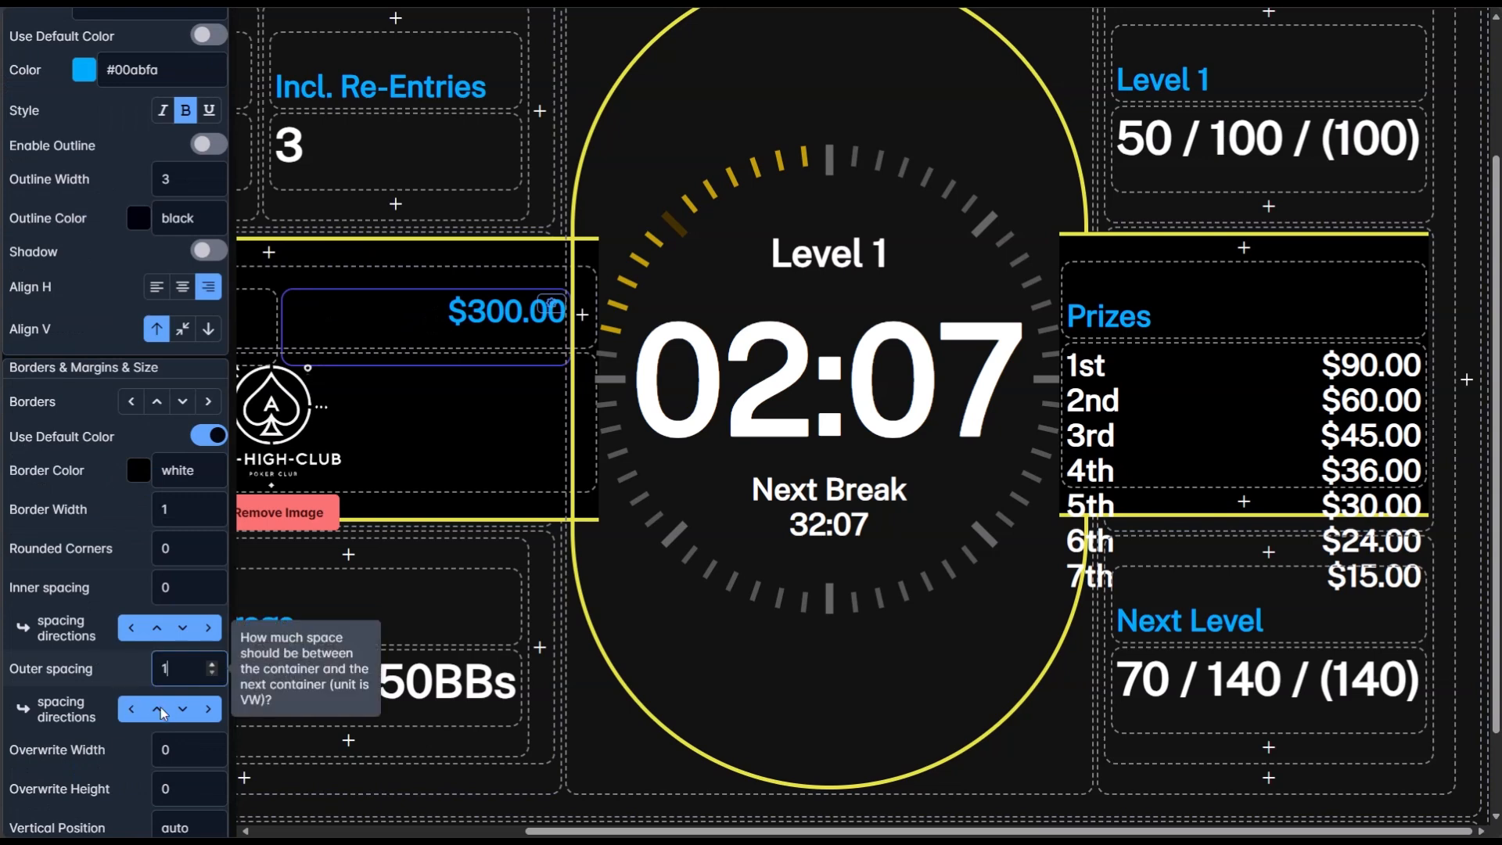
{"action": "left_click", "coordinate": [210, 714]}
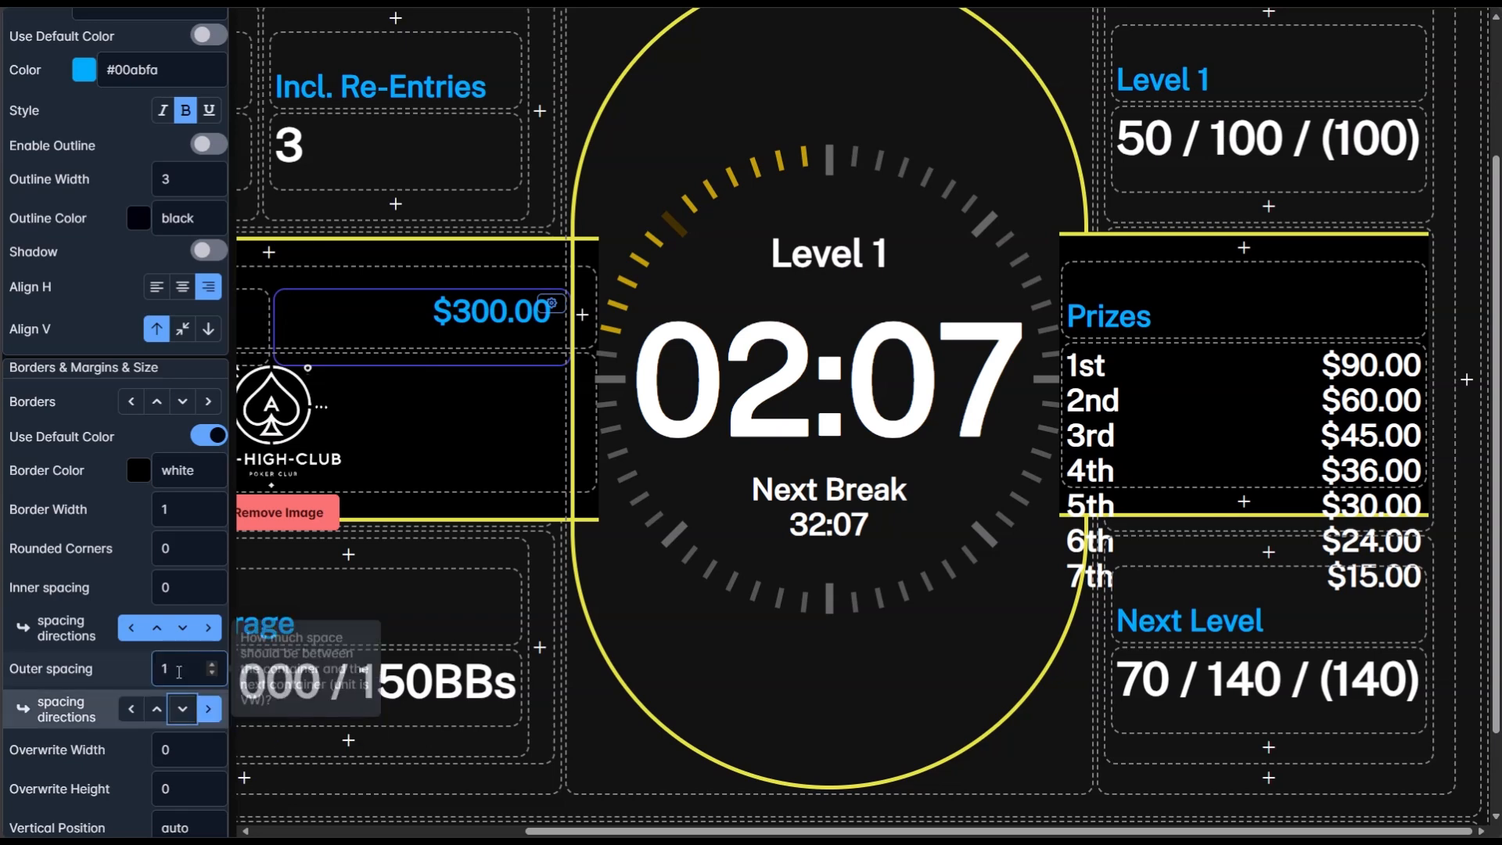
{"action": "scroll", "coordinate": [47, 313], "scroll_direction": "up", "scroll_amount": 10}
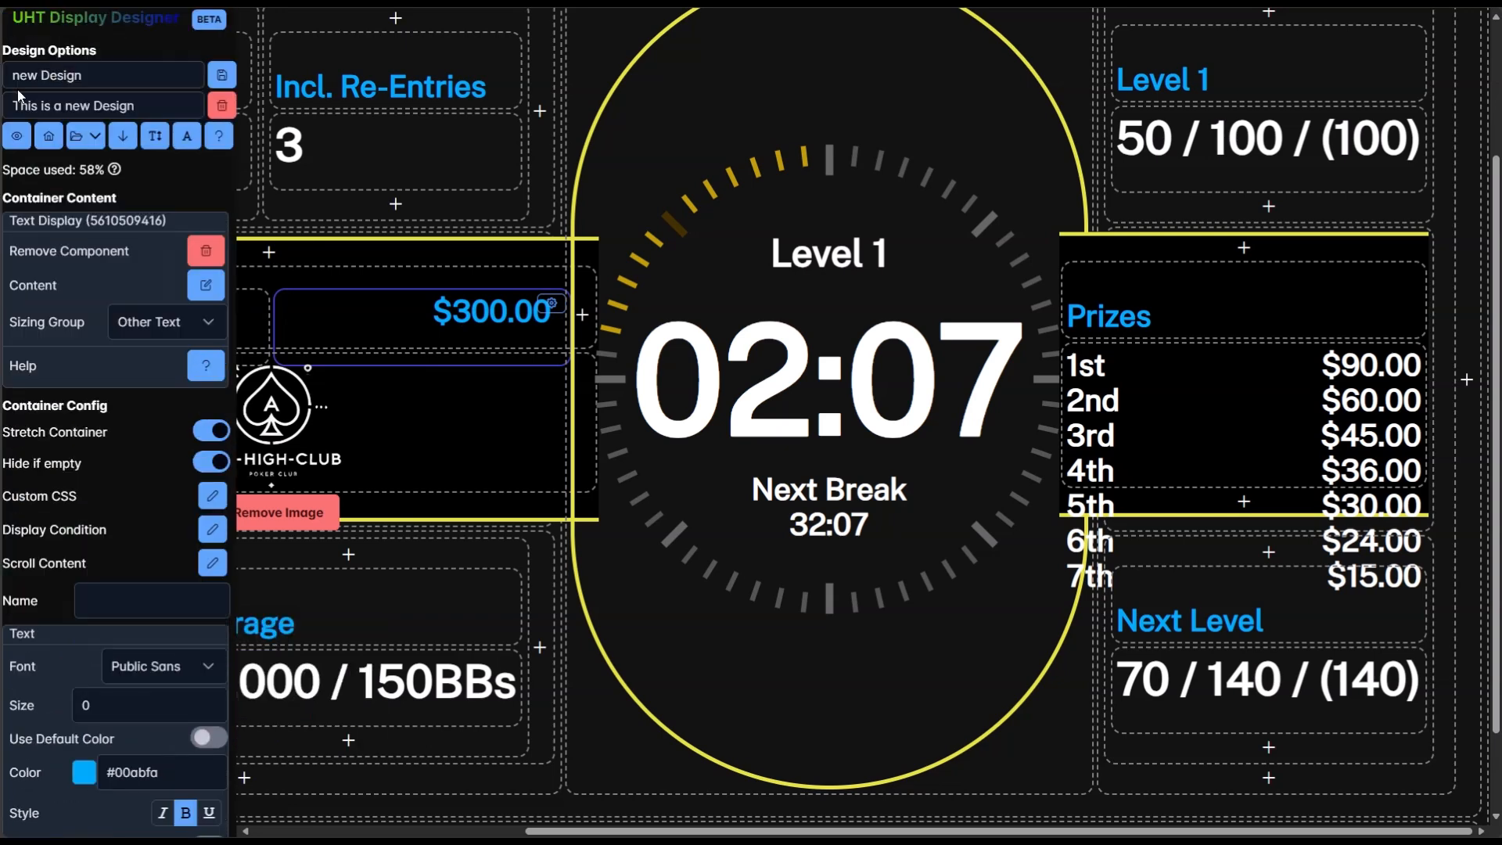
{"action": "left_click", "coordinate": [16, 136]}
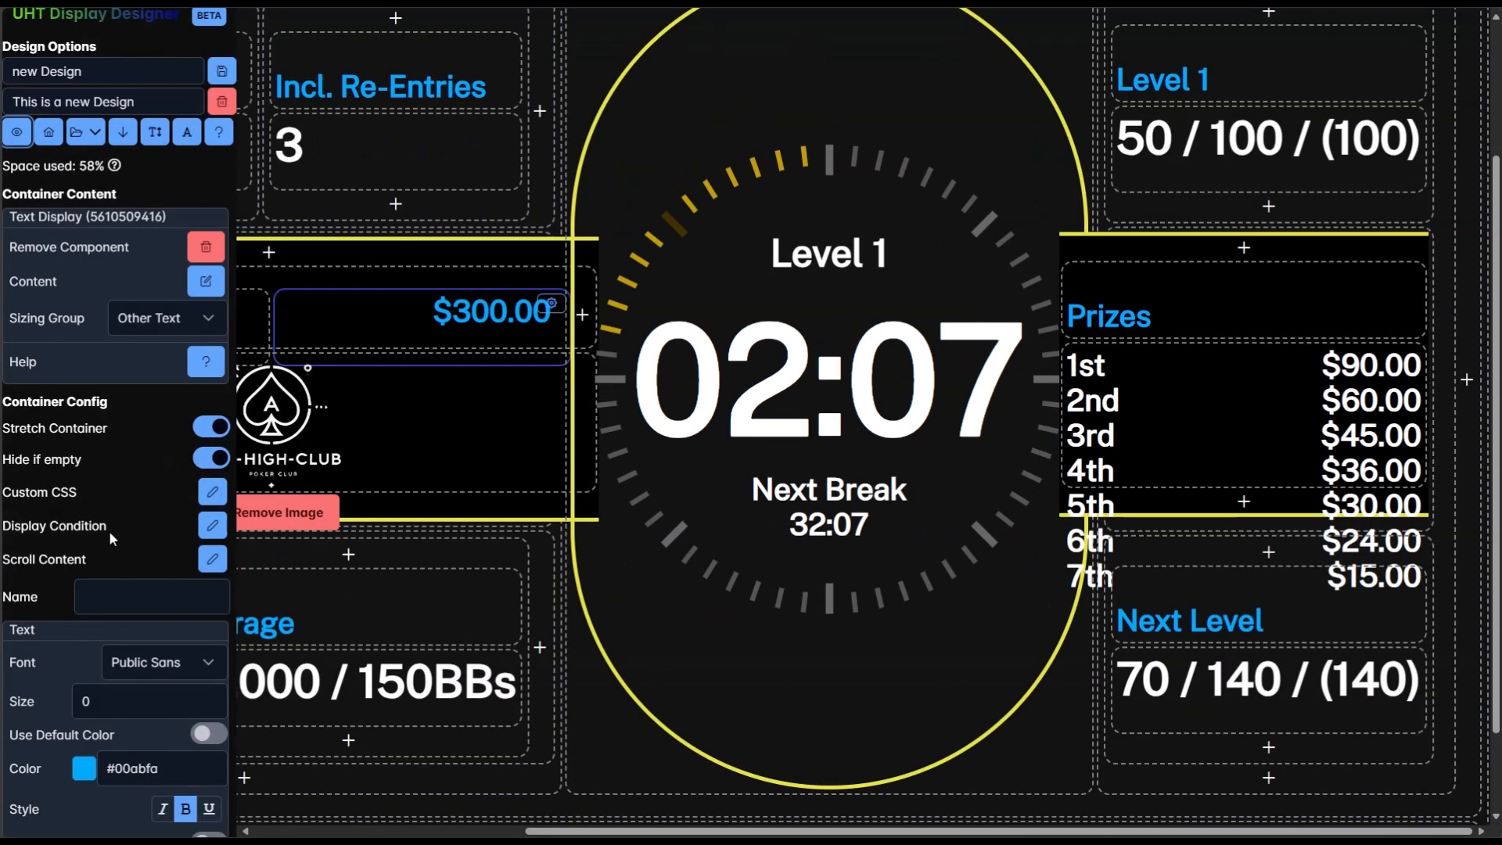
- Increase the outer spacing of the prize pool amount's container to 2 and preview the display
{"action": "scroll", "coordinate": [113, 543], "scroll_direction": "down", "scroll_amount": 12}
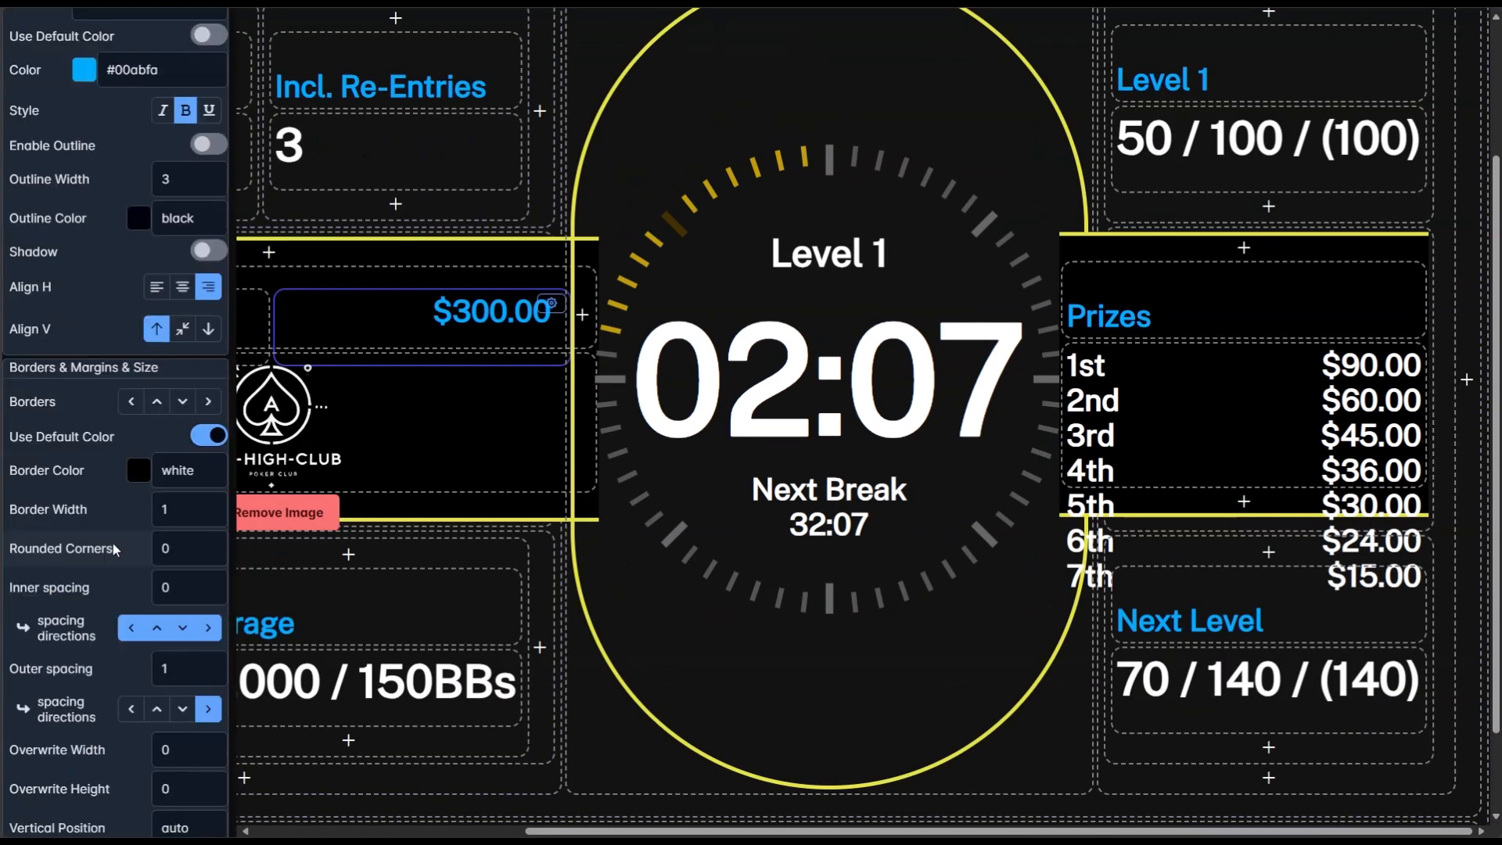
{"action": "left_click", "coordinate": [211, 351]}
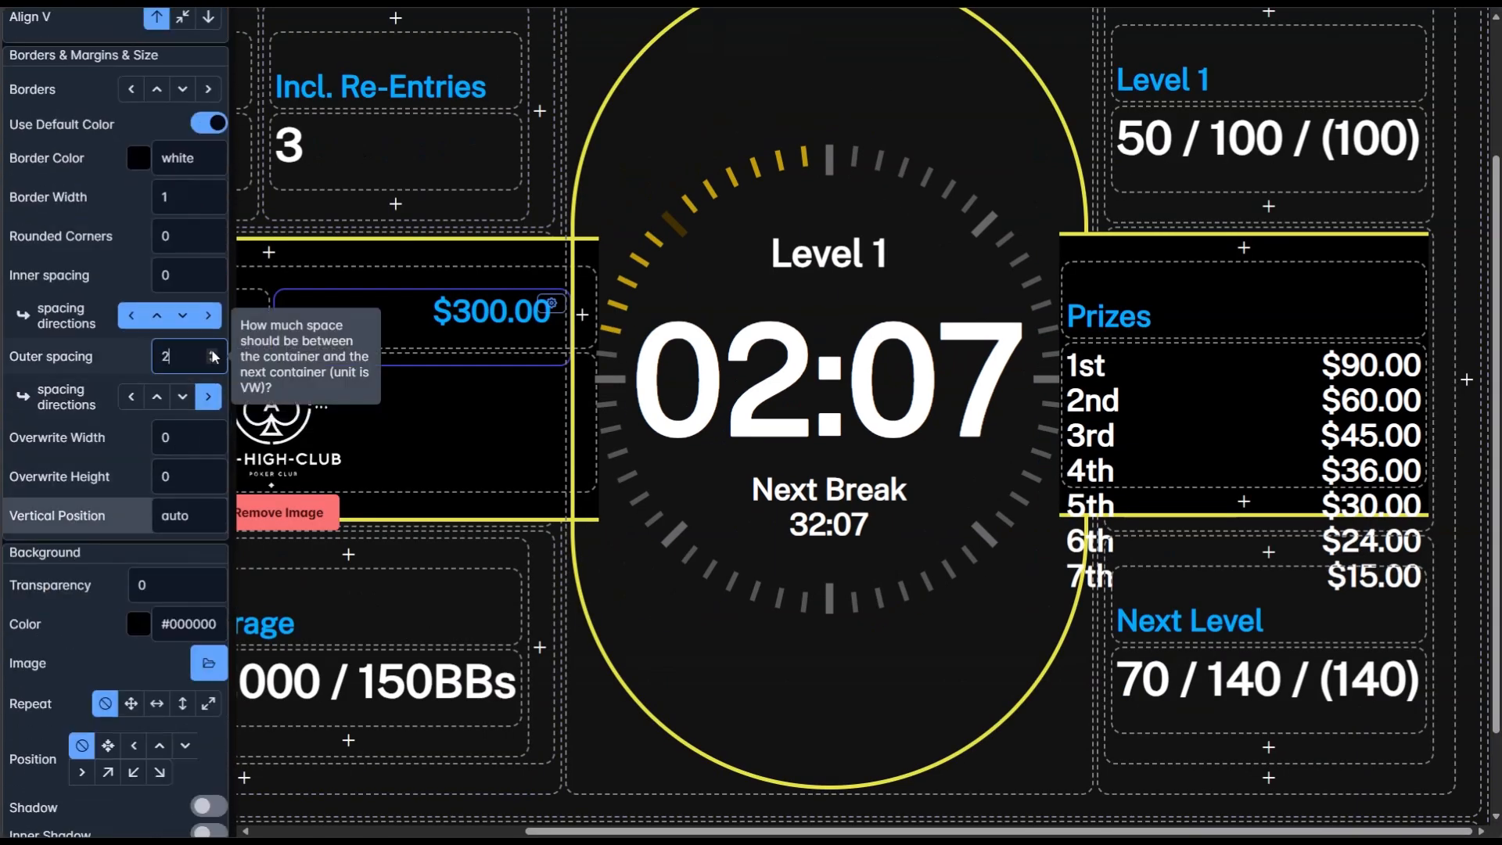
{"action": "left_click", "coordinate": [96, 357]}
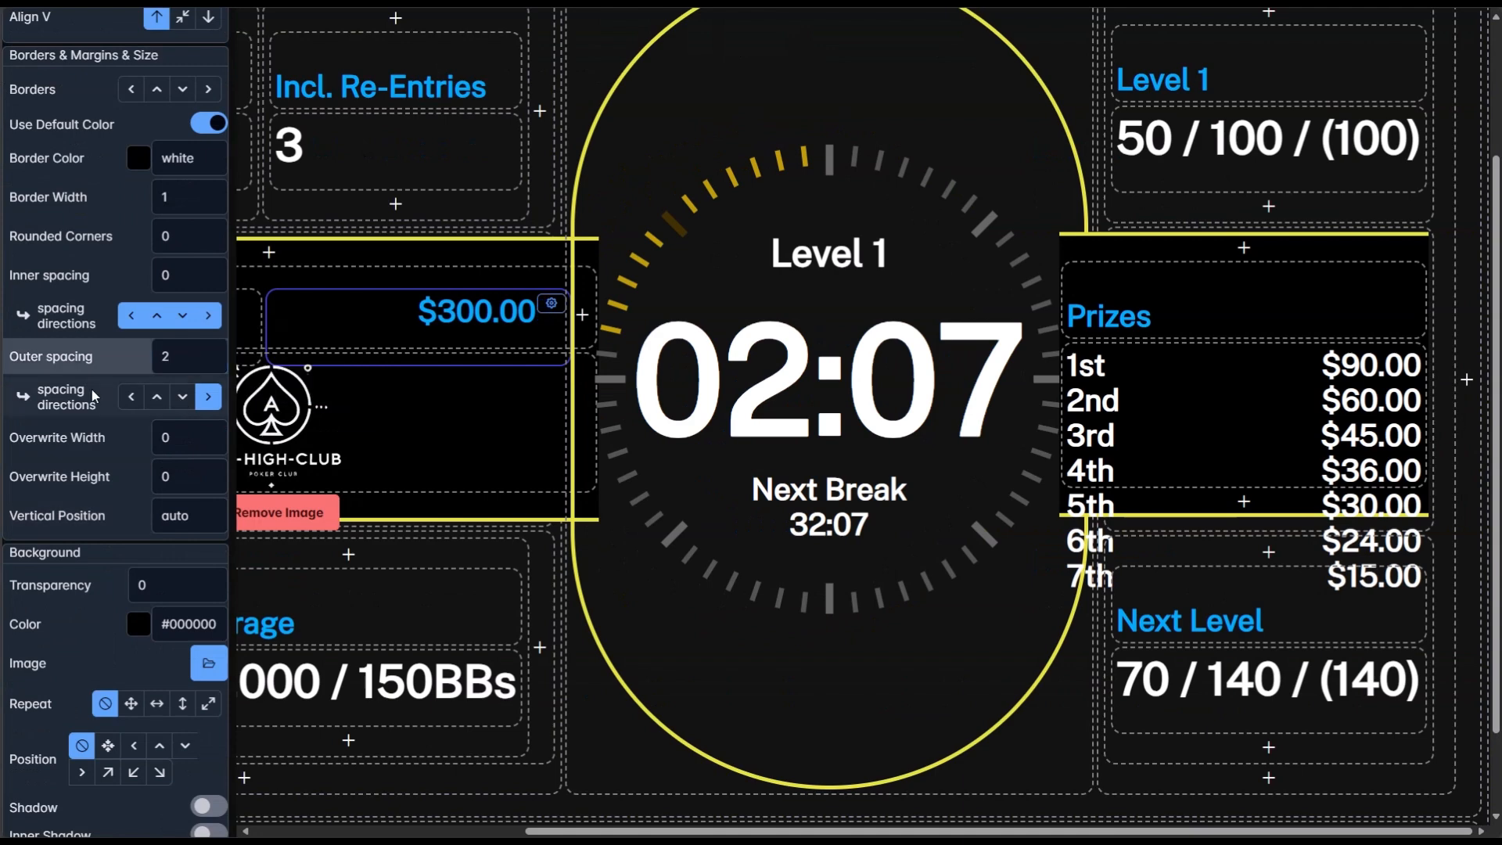
{"action": "scroll", "coordinate": [93, 395], "scroll_direction": "up", "scroll_amount": 15}
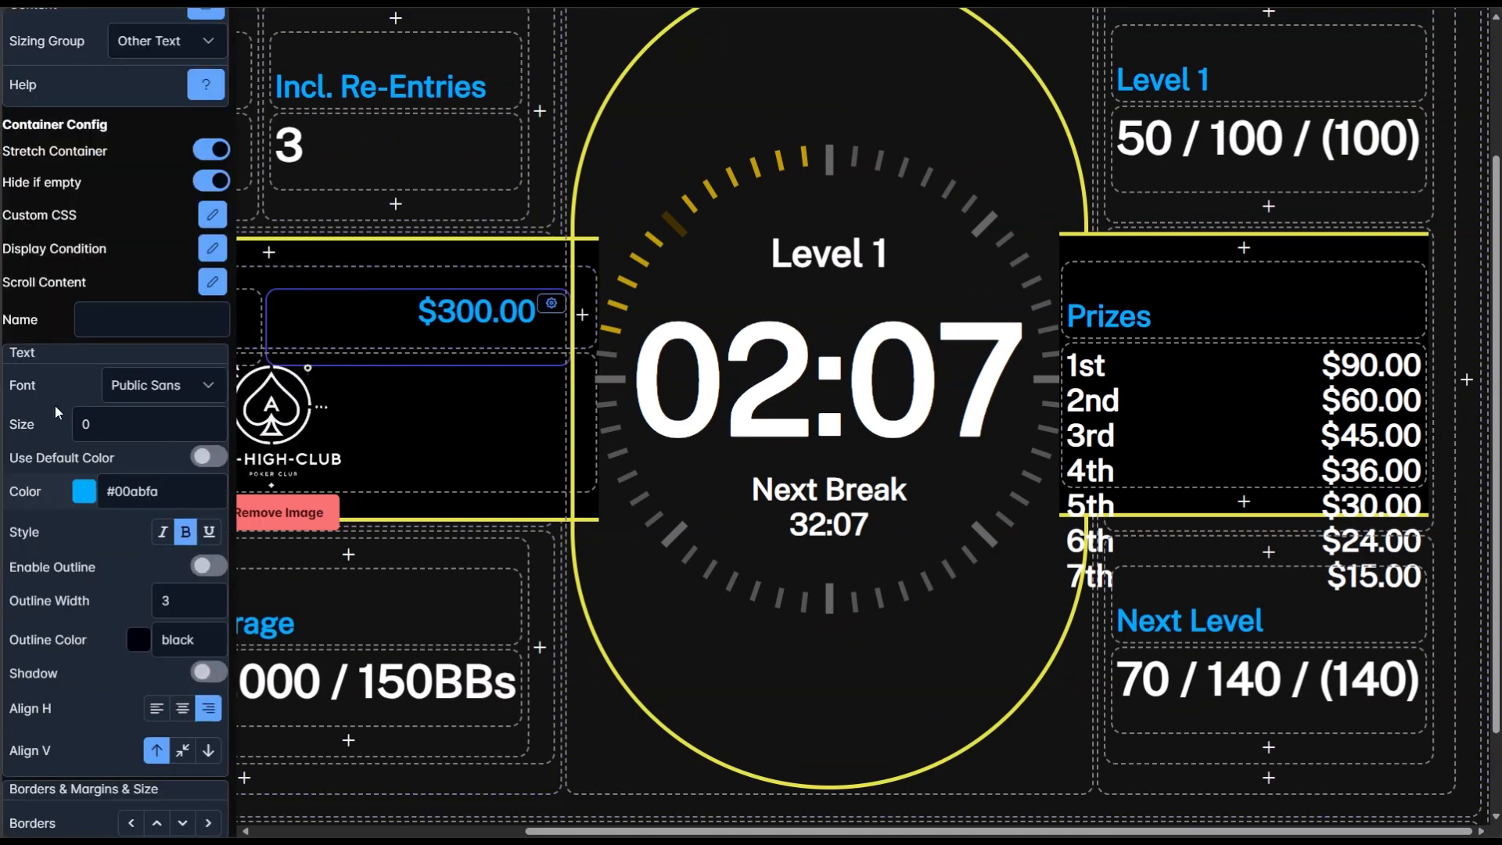
{"action": "left_click", "coordinate": [16, 138]}
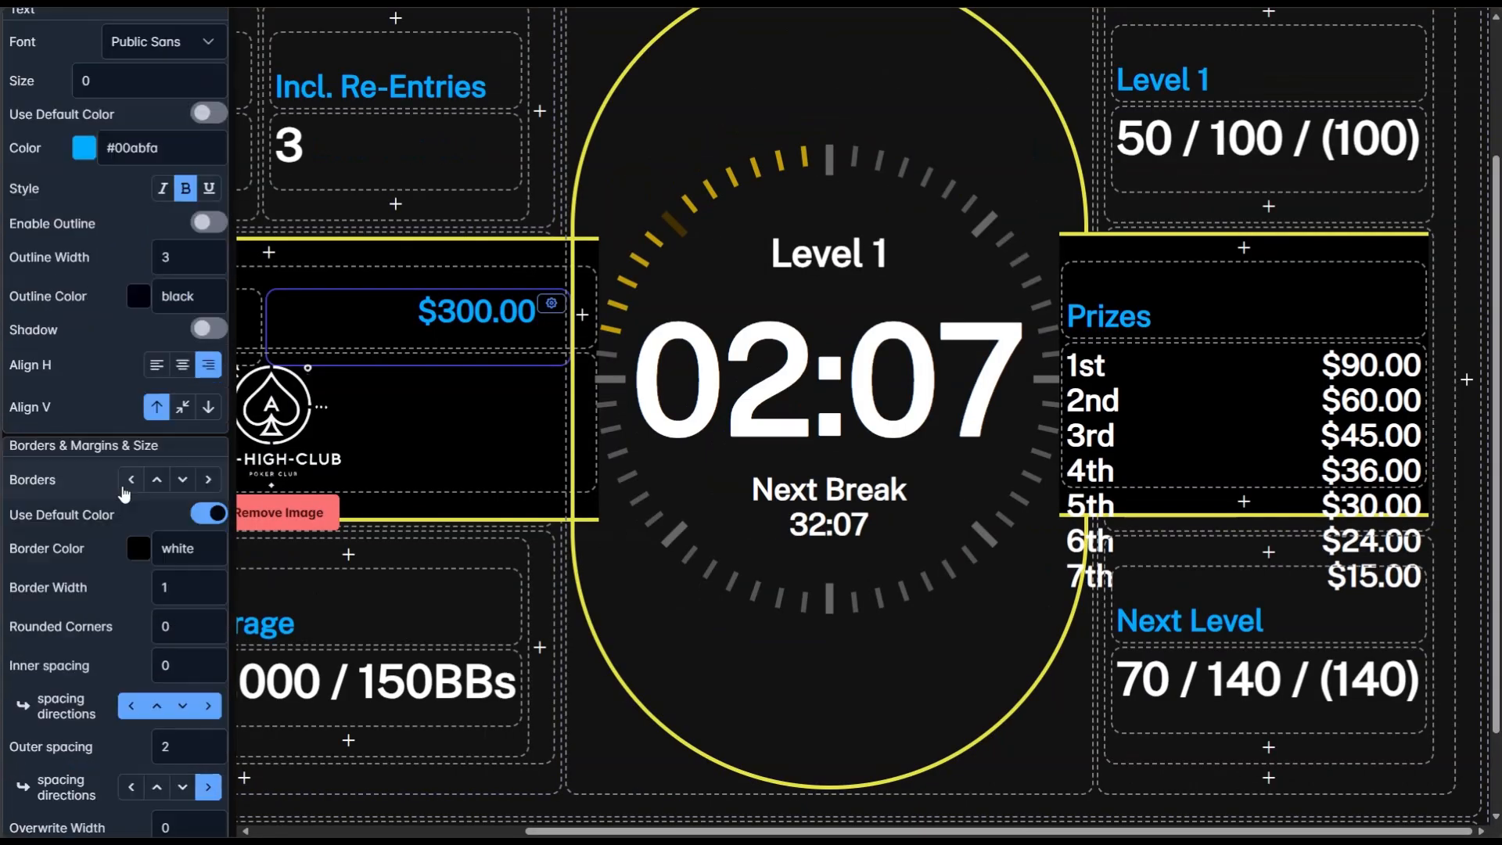
- Try outer spacings of 3, 1 and 0 on the prize pool amount's container and set it back to 2
{"action": "scroll", "coordinate": [122, 490], "scroll_direction": "down", "scroll_amount": 6}
{"action": "scroll", "coordinate": [122, 490], "scroll_direction": "up", "scroll_amount": 3}
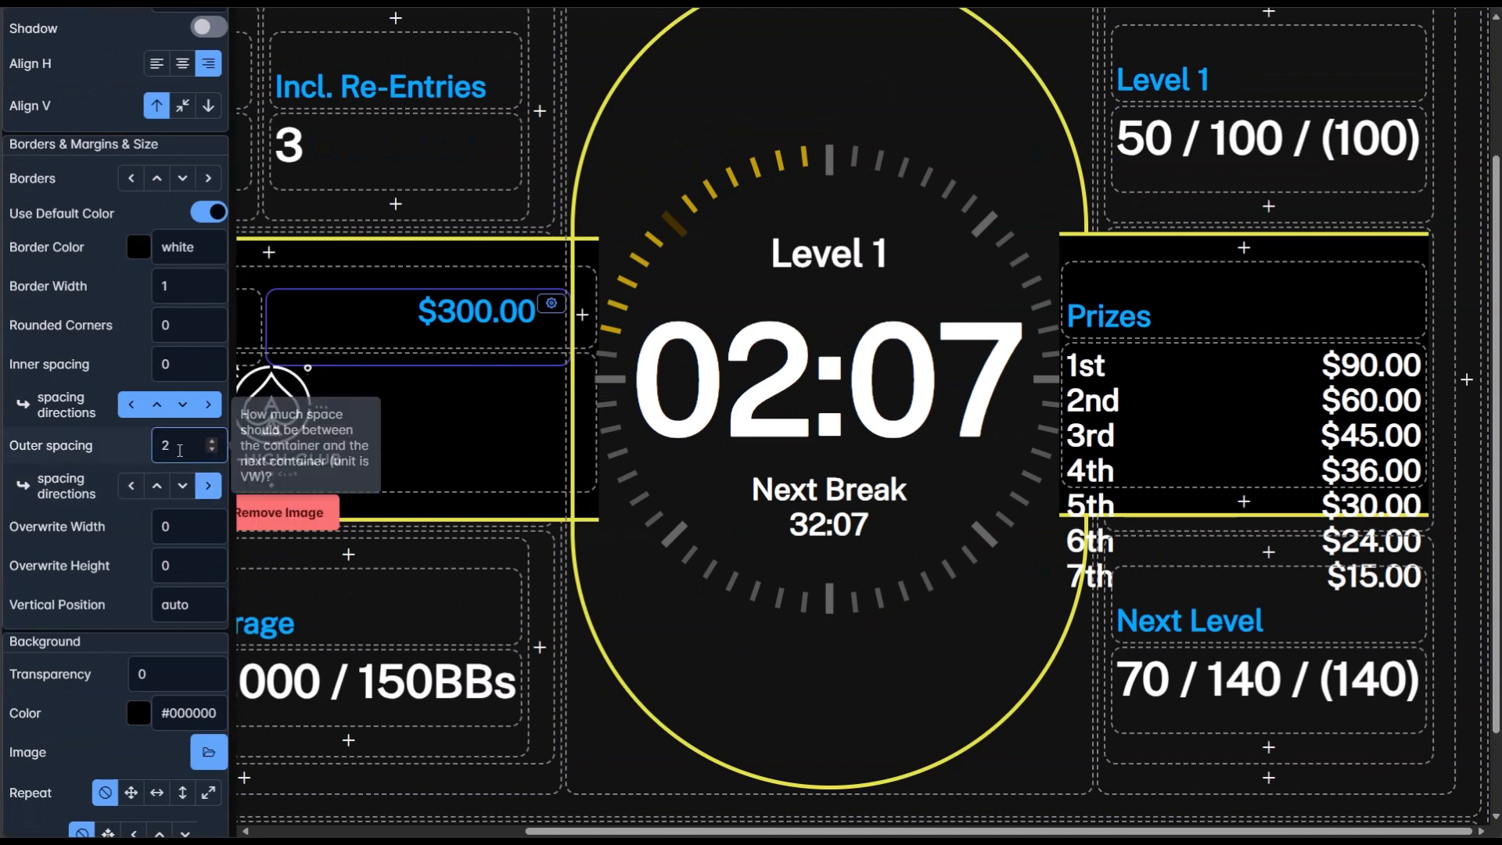
{"action": "left_click", "coordinate": [212, 442]}
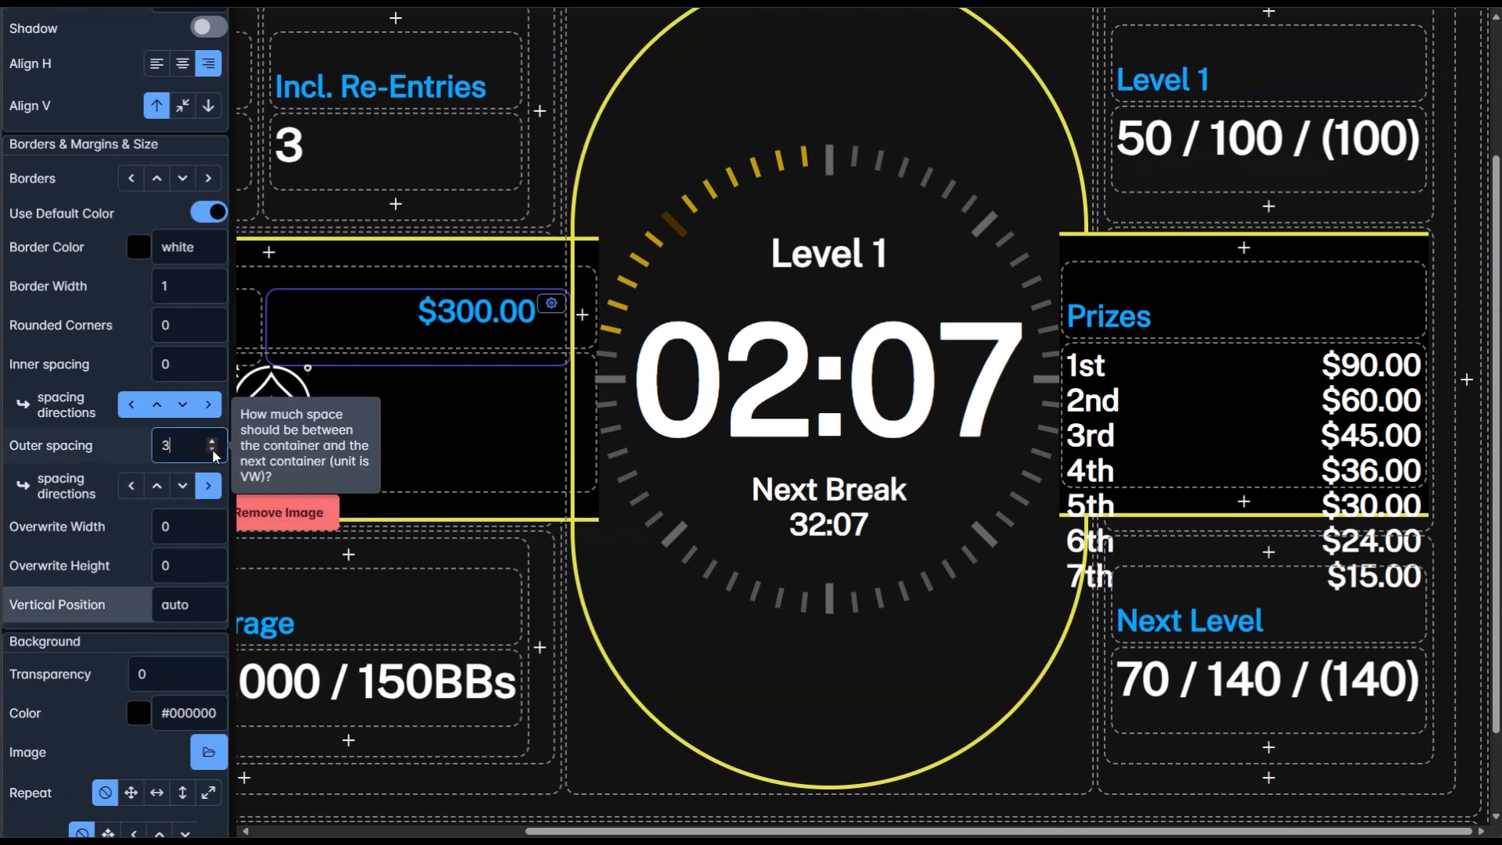
{"action": "left_click", "coordinate": [212, 449]}
{"action": "left_click", "coordinate": [213, 449]}
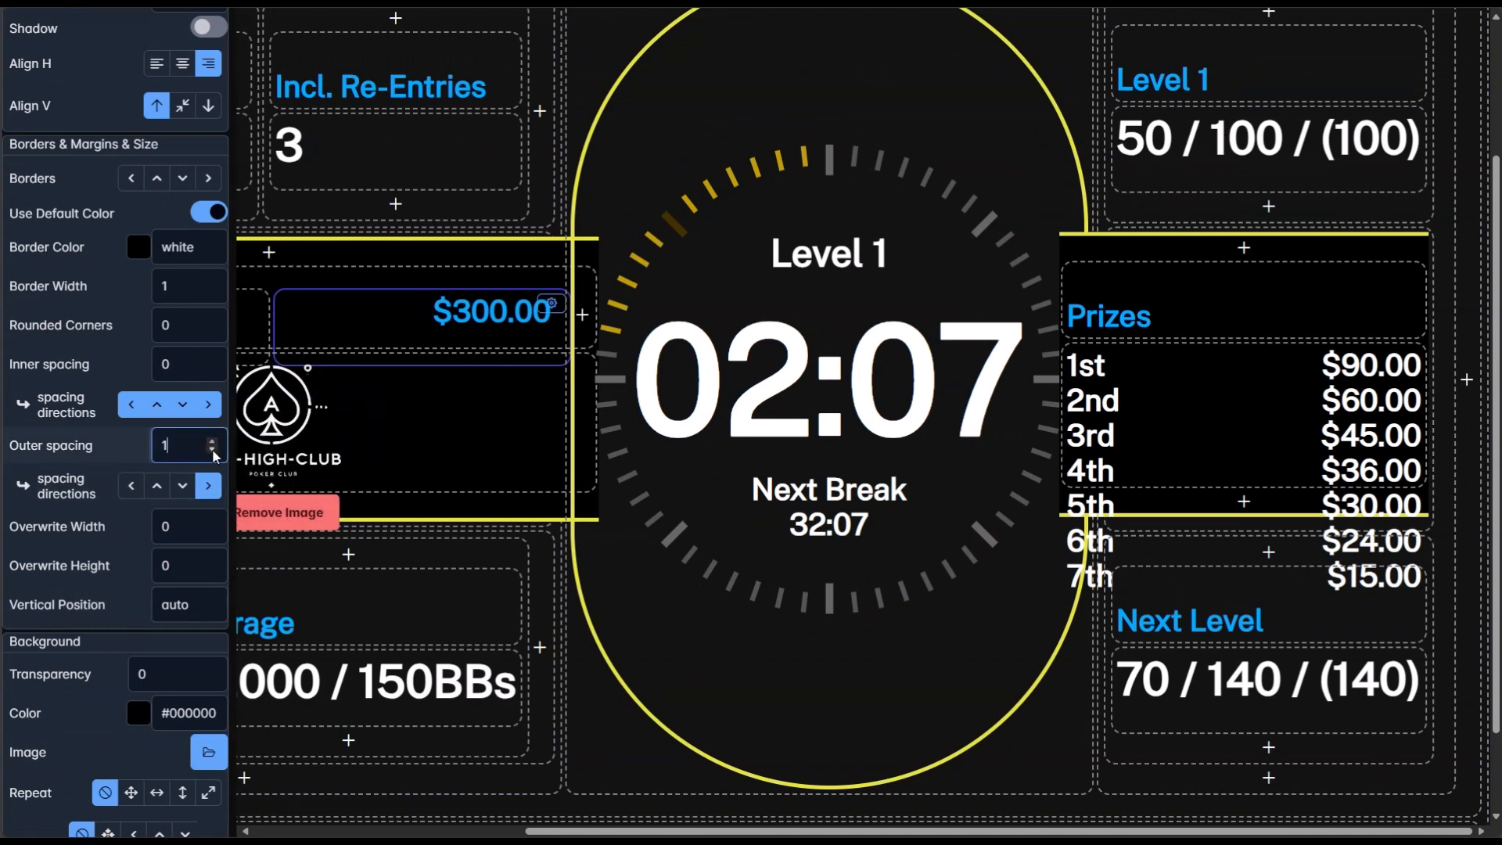
{"action": "left_click", "coordinate": [213, 450]}
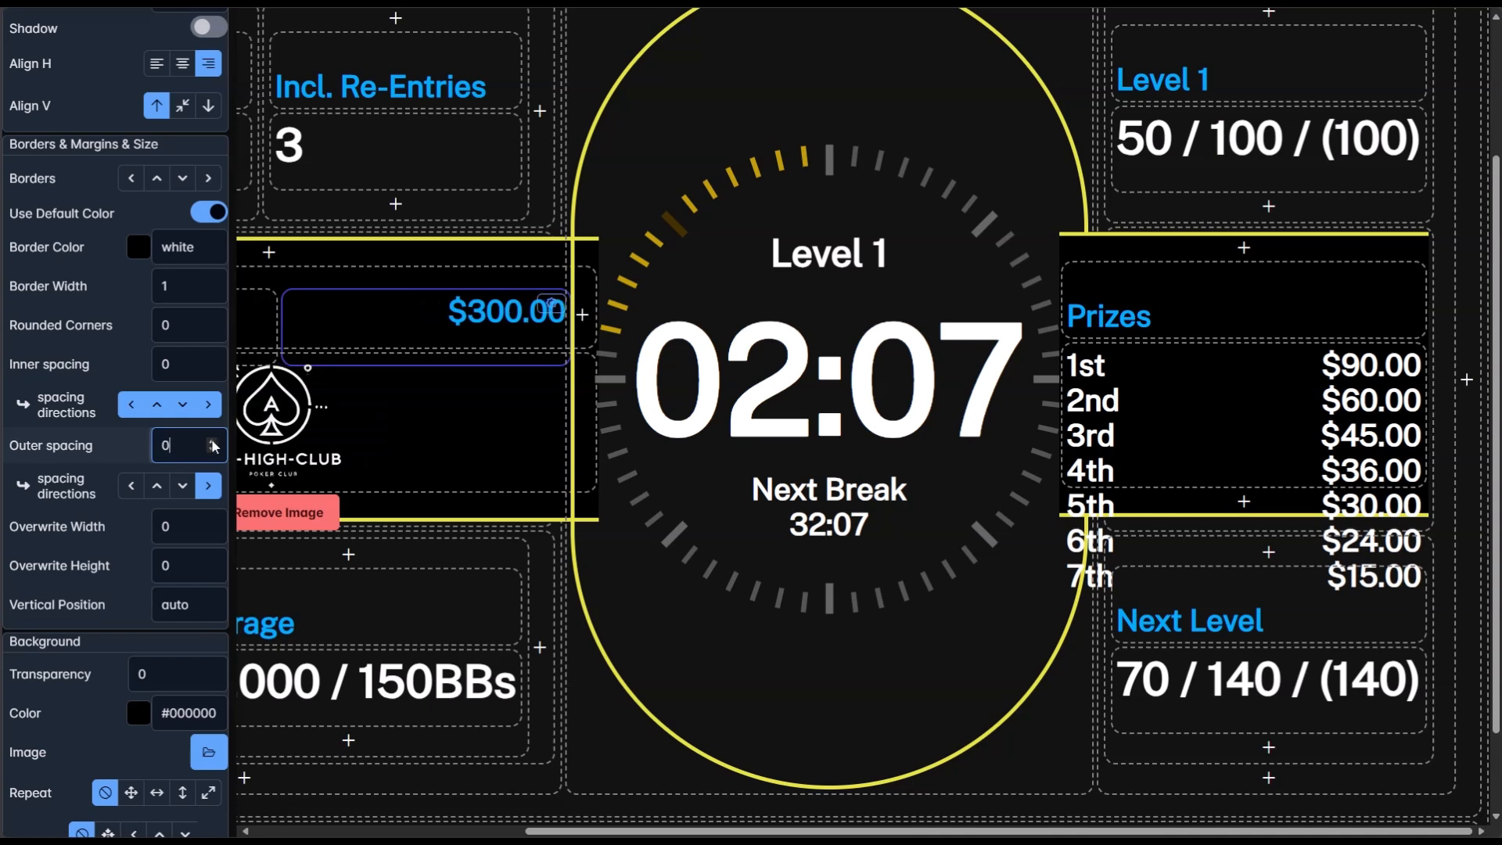
{"action": "left_click", "coordinate": [212, 441]}
{"action": "left_click", "coordinate": [213, 443]}
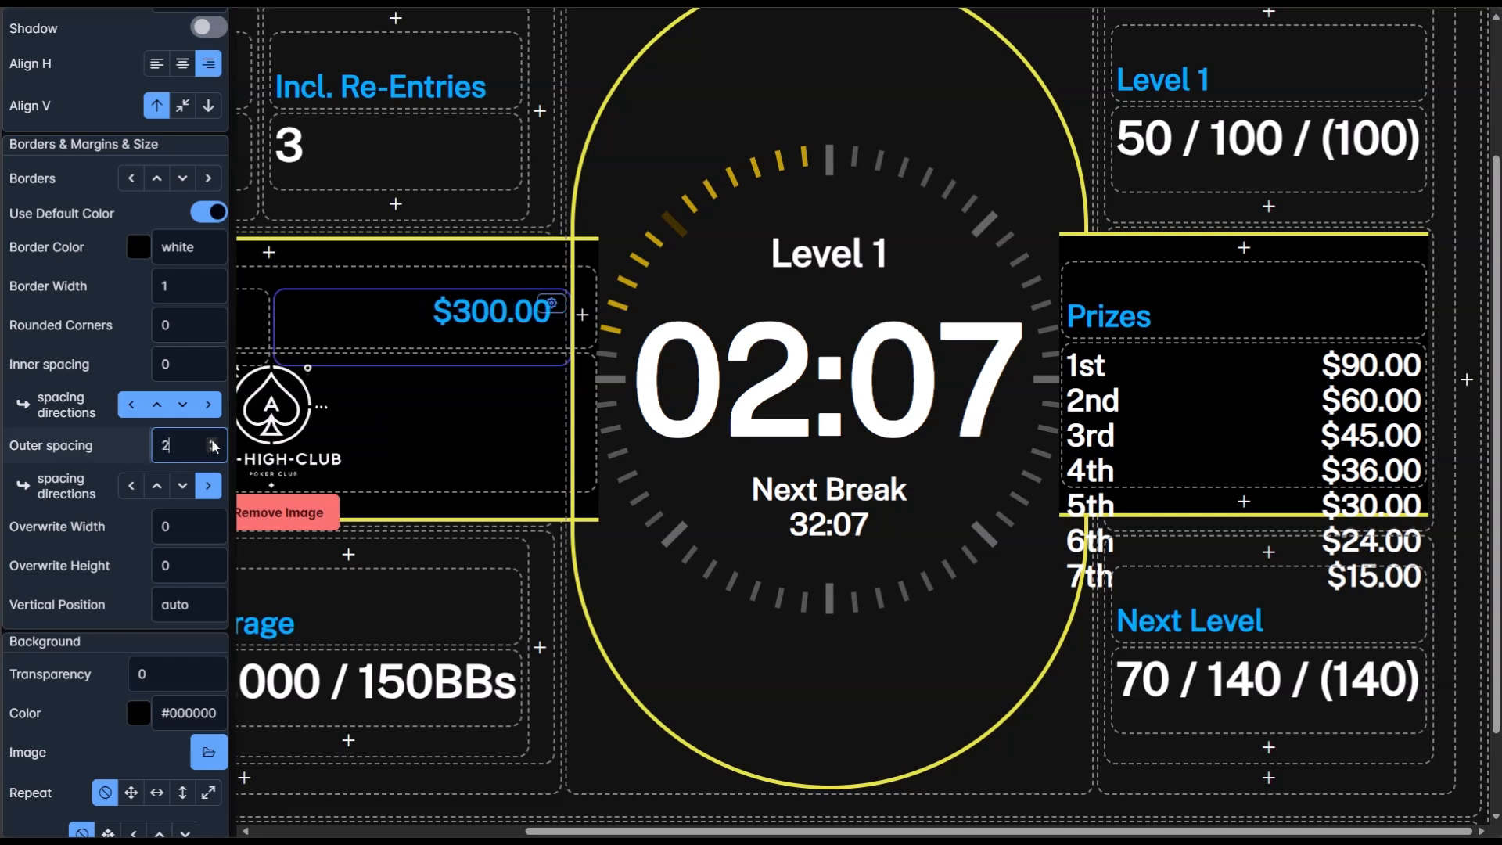
- Check the prize pool amount's distance from the clock in the preview and return to the designer
{"action": "scroll", "coordinate": [91, 476], "scroll_direction": "up", "scroll_amount": 10}
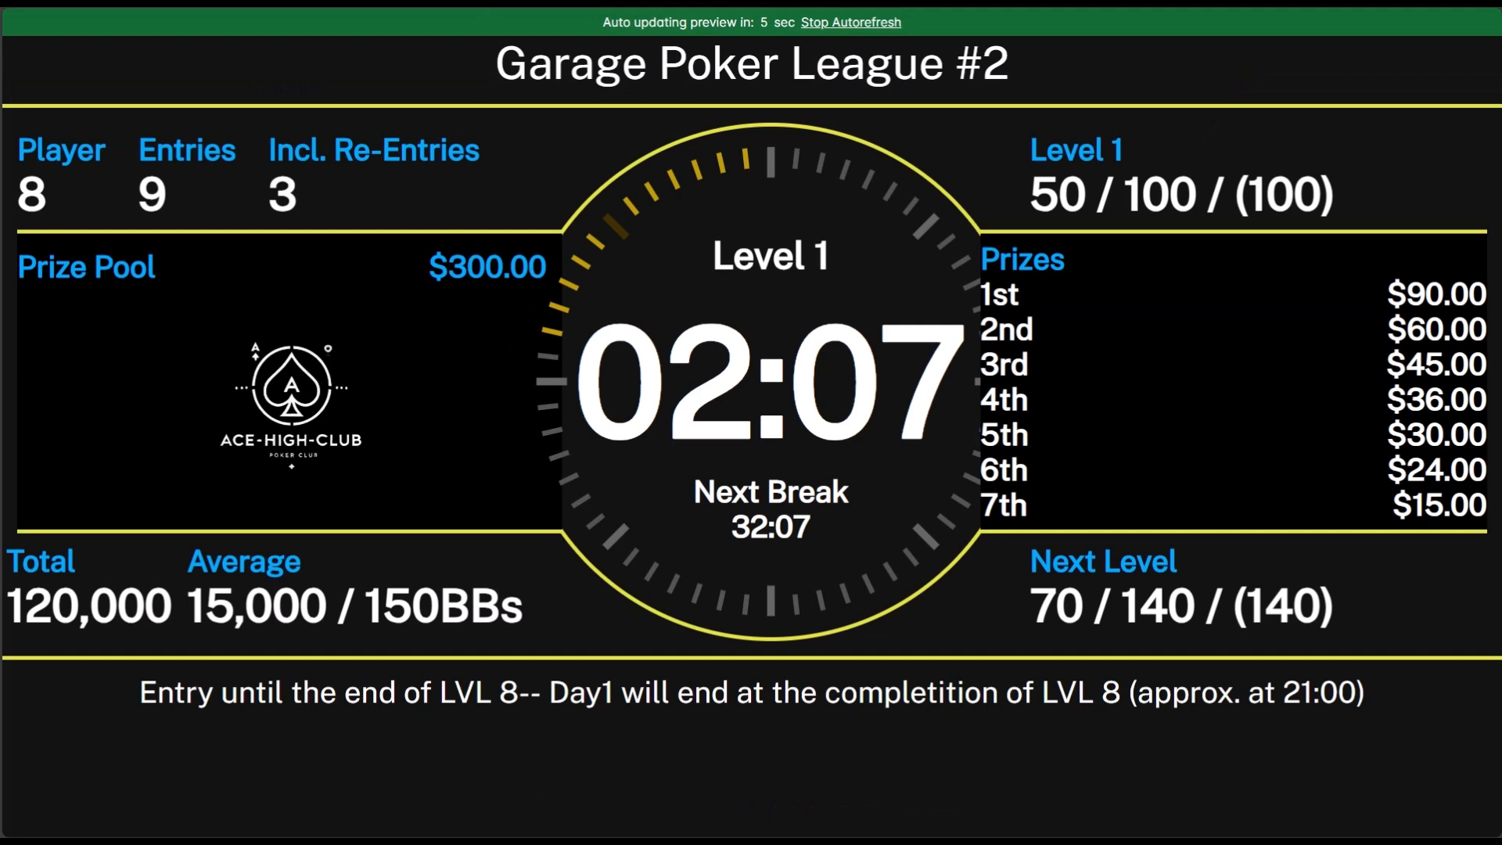
{"action": "key", "text": "ctrl+w"}
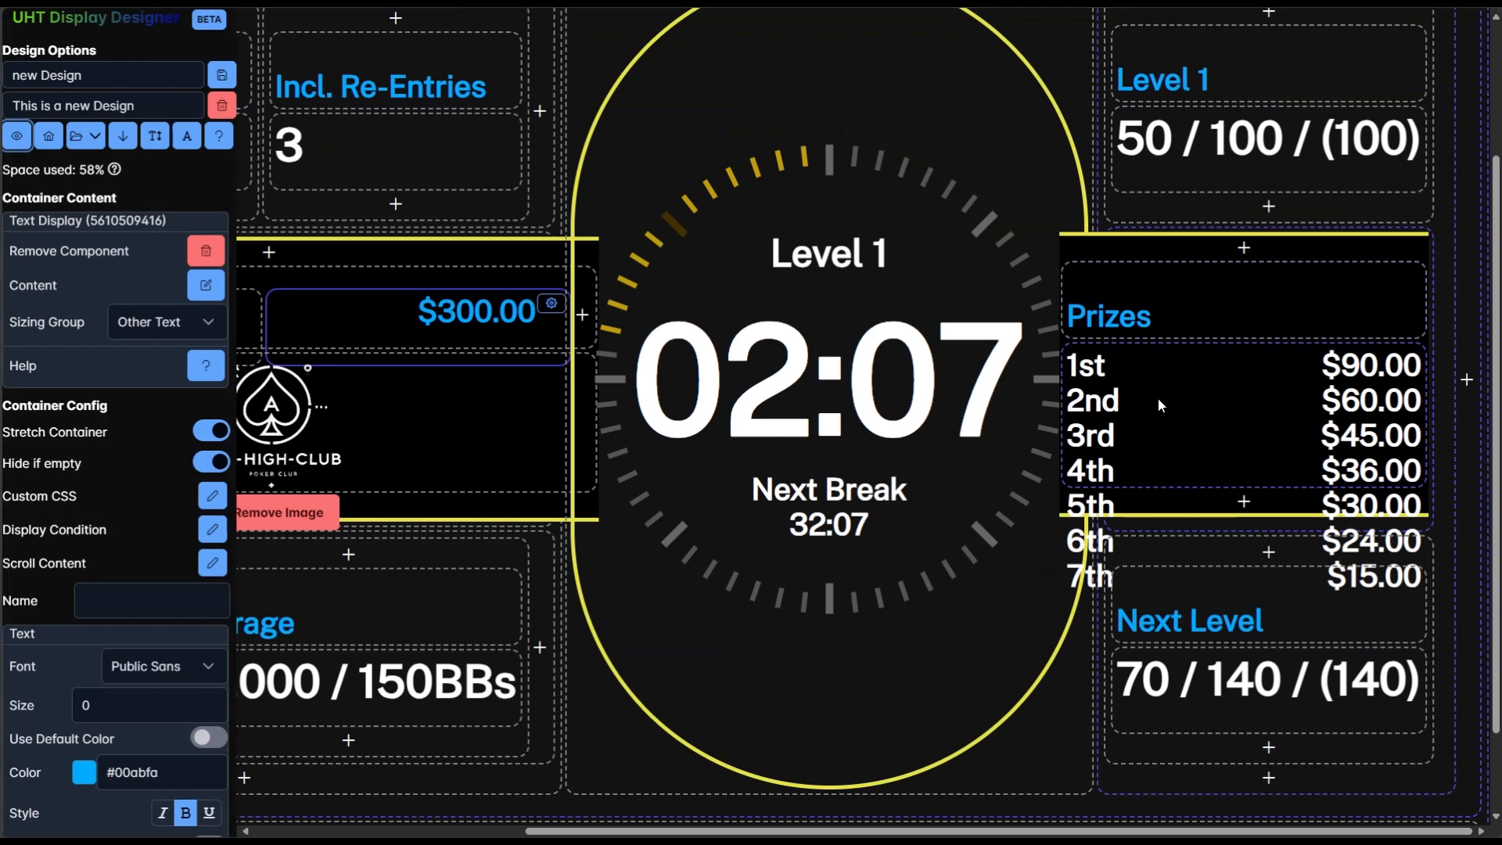
{"action": "scroll", "coordinate": [1123, 244], "scroll_direction": "down", "scroll_amount": 1}
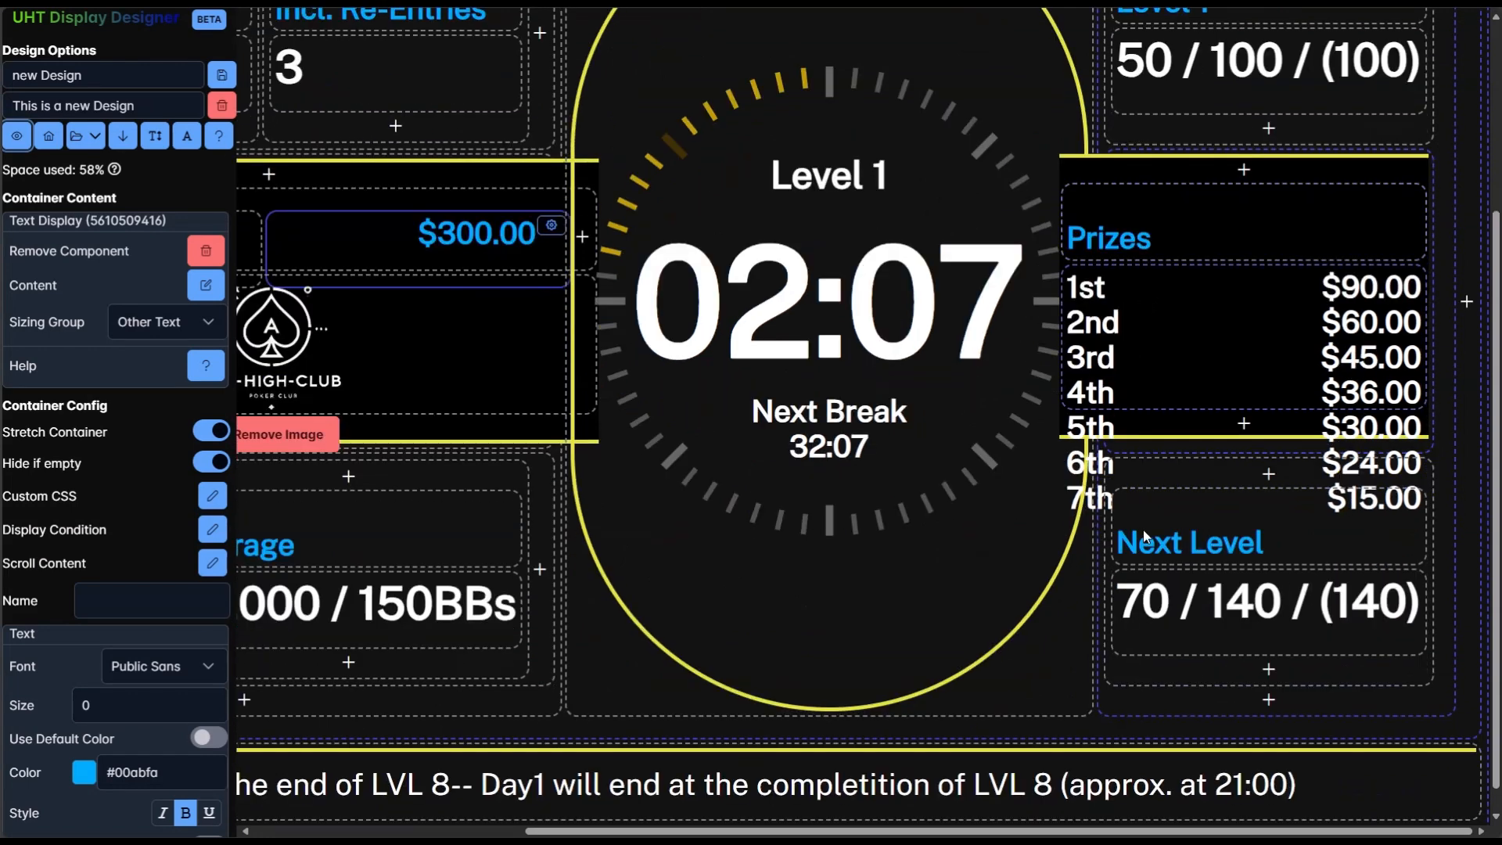
- Give the Prizes heading's container an outer spacing of 2 on its left side only
{"action": "left_click", "coordinate": [1210, 223]}
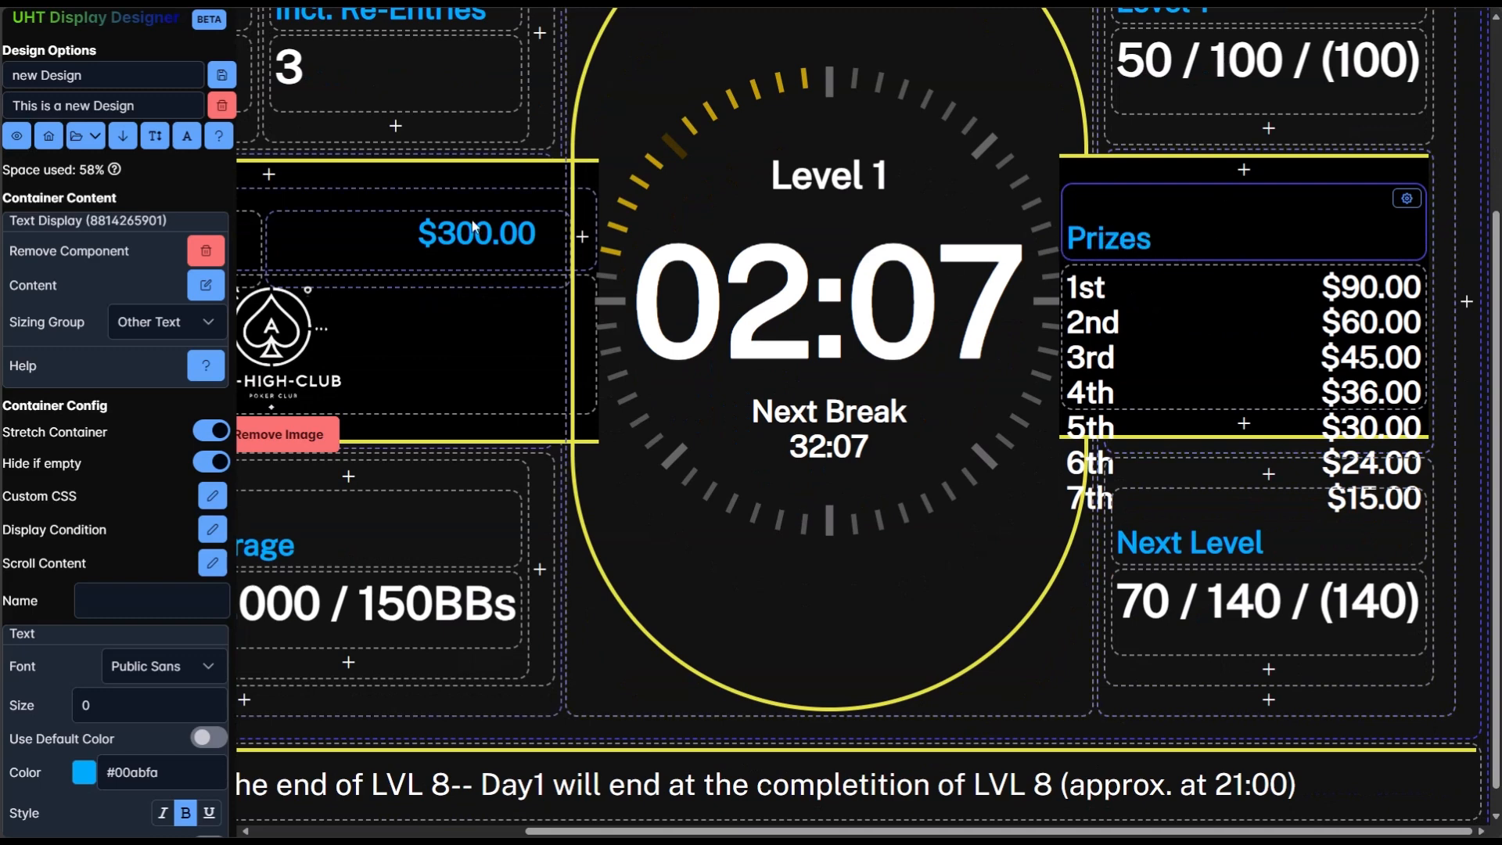
{"action": "scroll", "coordinate": [83, 535], "scroll_direction": "down", "scroll_amount": 8}
{"action": "scroll", "coordinate": [94, 528], "scroll_direction": "down", "scroll_amount": 1}
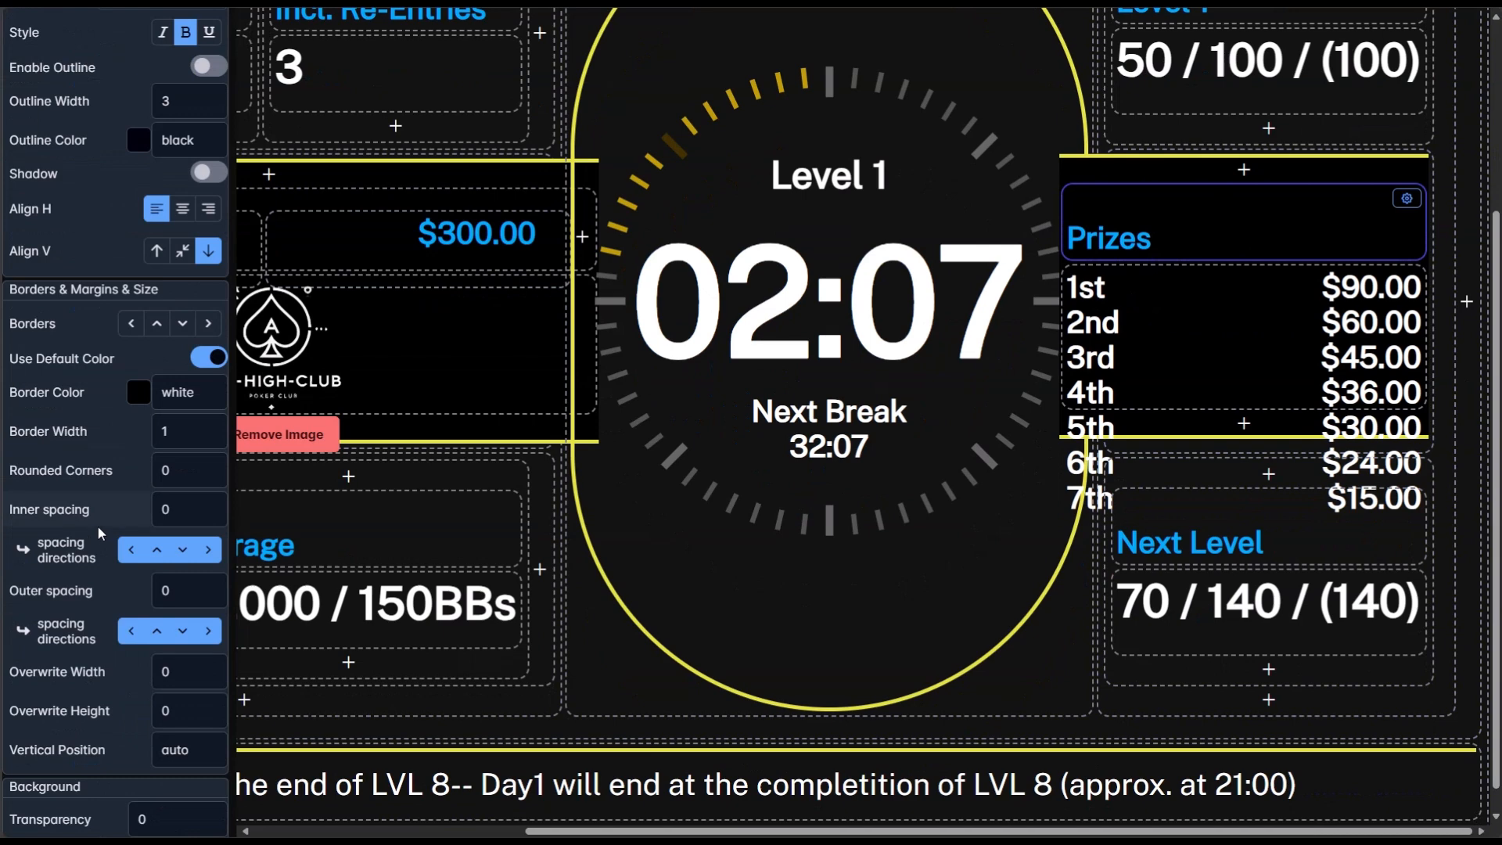
{"action": "left_click", "coordinate": [213, 587]}
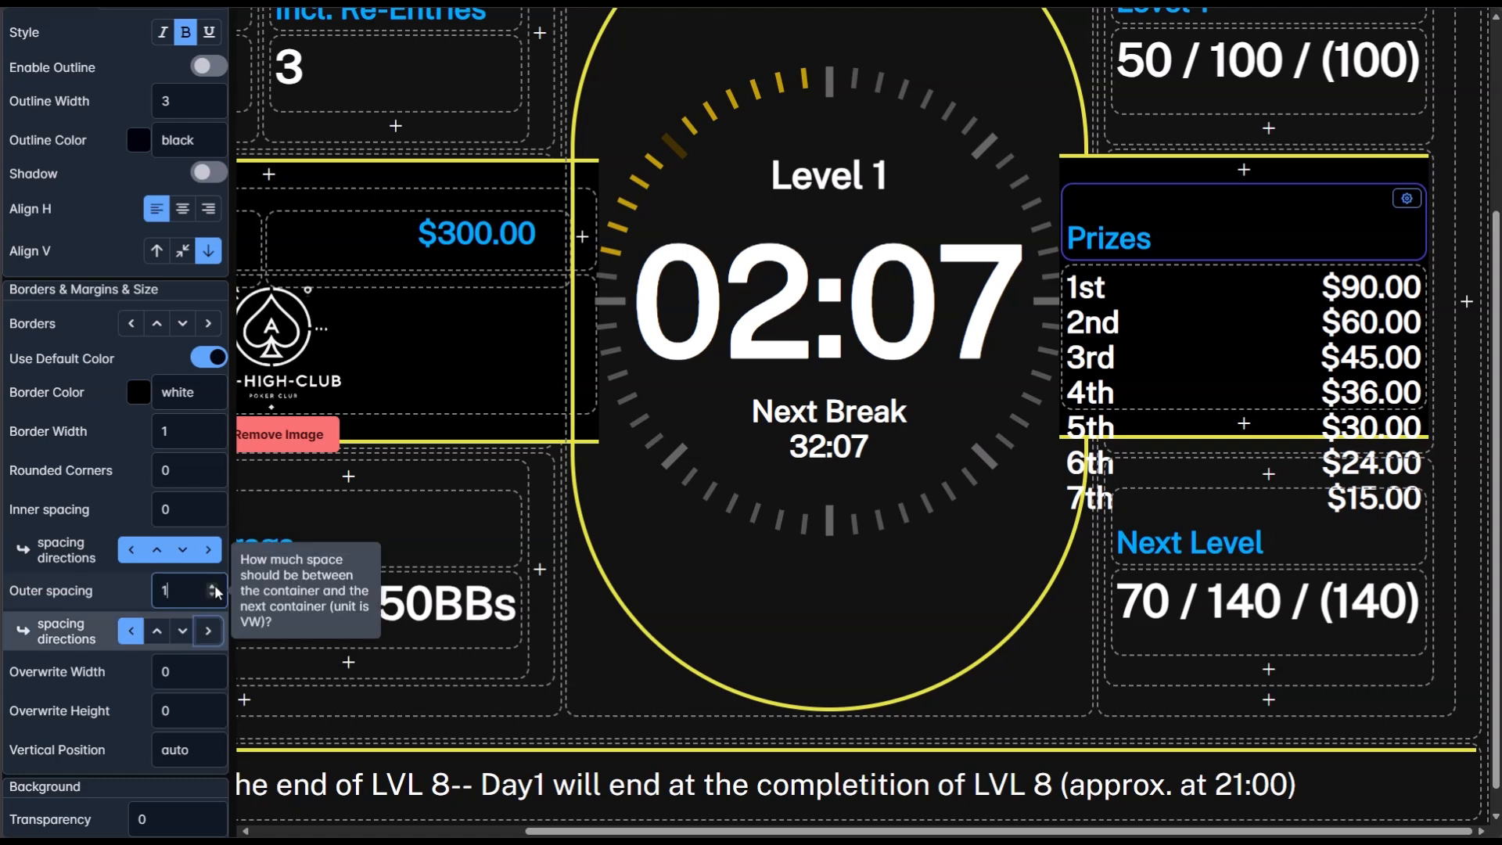
{"action": "left_click", "coordinate": [215, 589]}
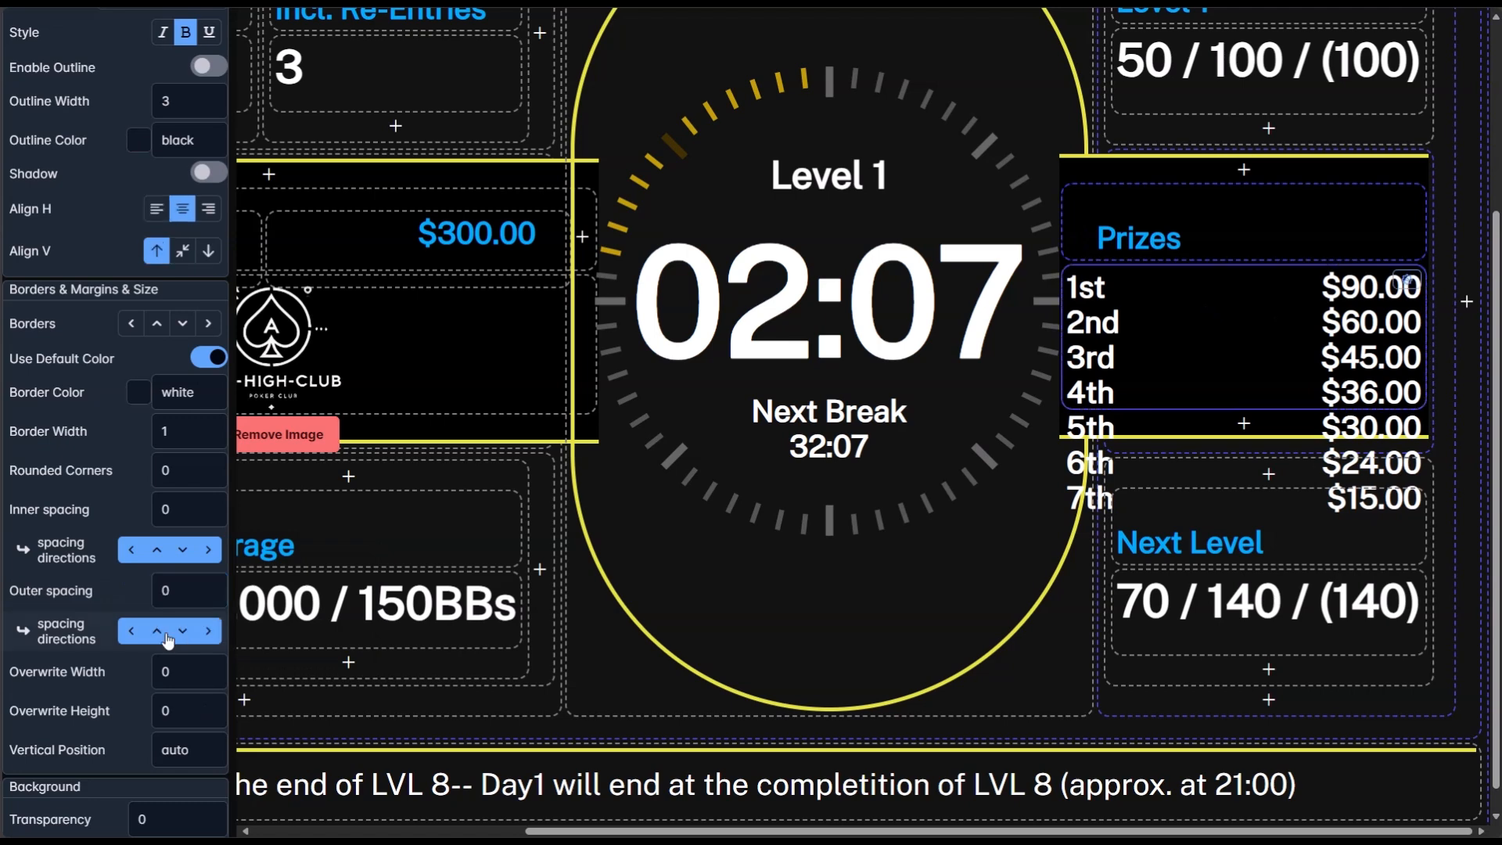
- Give the prize list's container an outer spacing of 2 on its left side only
{"action": "left_click", "coordinate": [164, 635]}
{"action": "left_click", "coordinate": [212, 587]}
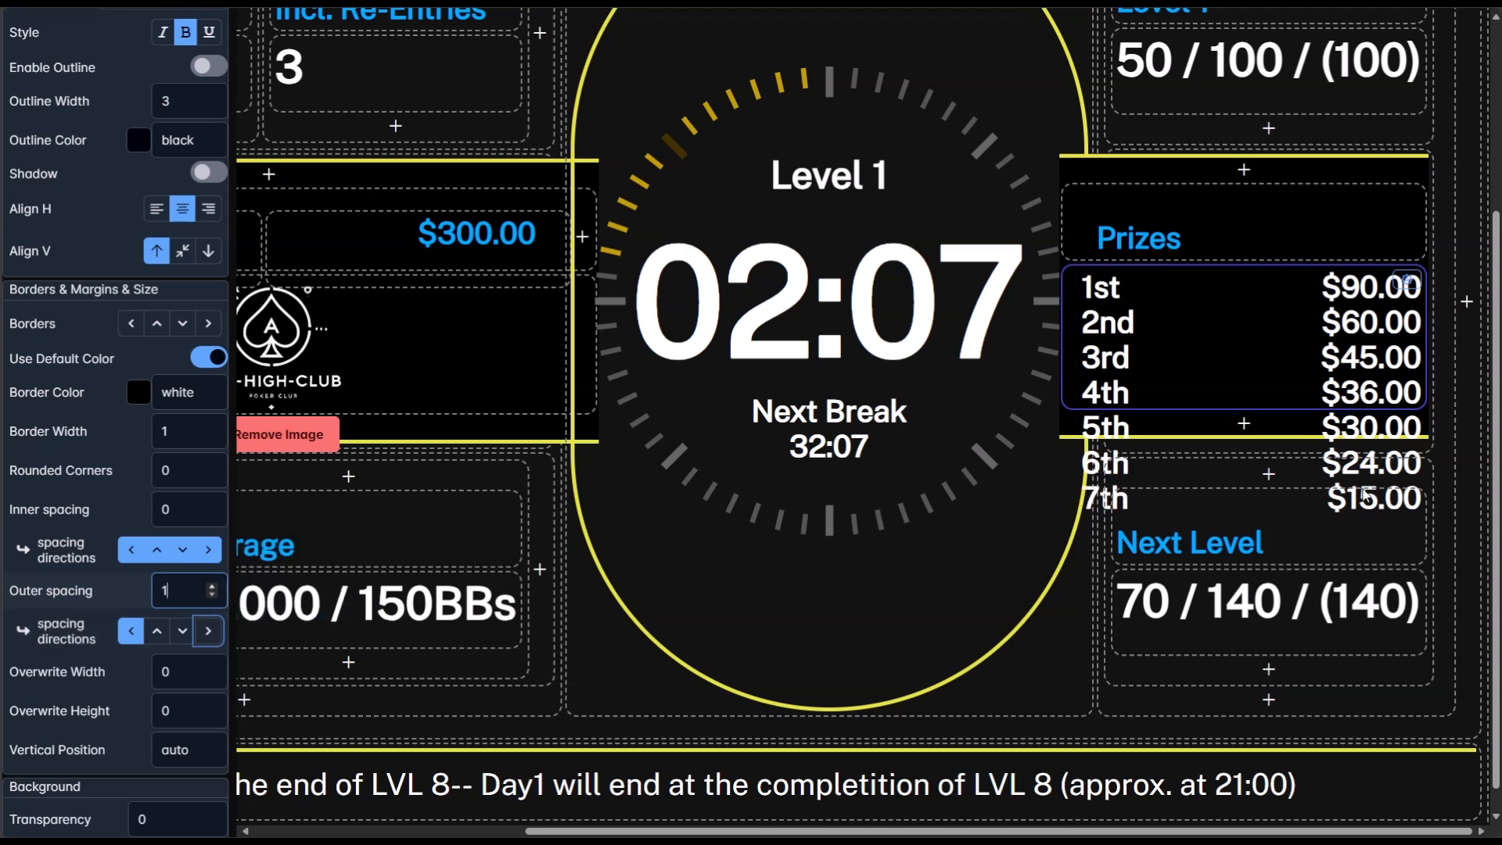
{"action": "left_click", "coordinate": [213, 587]}
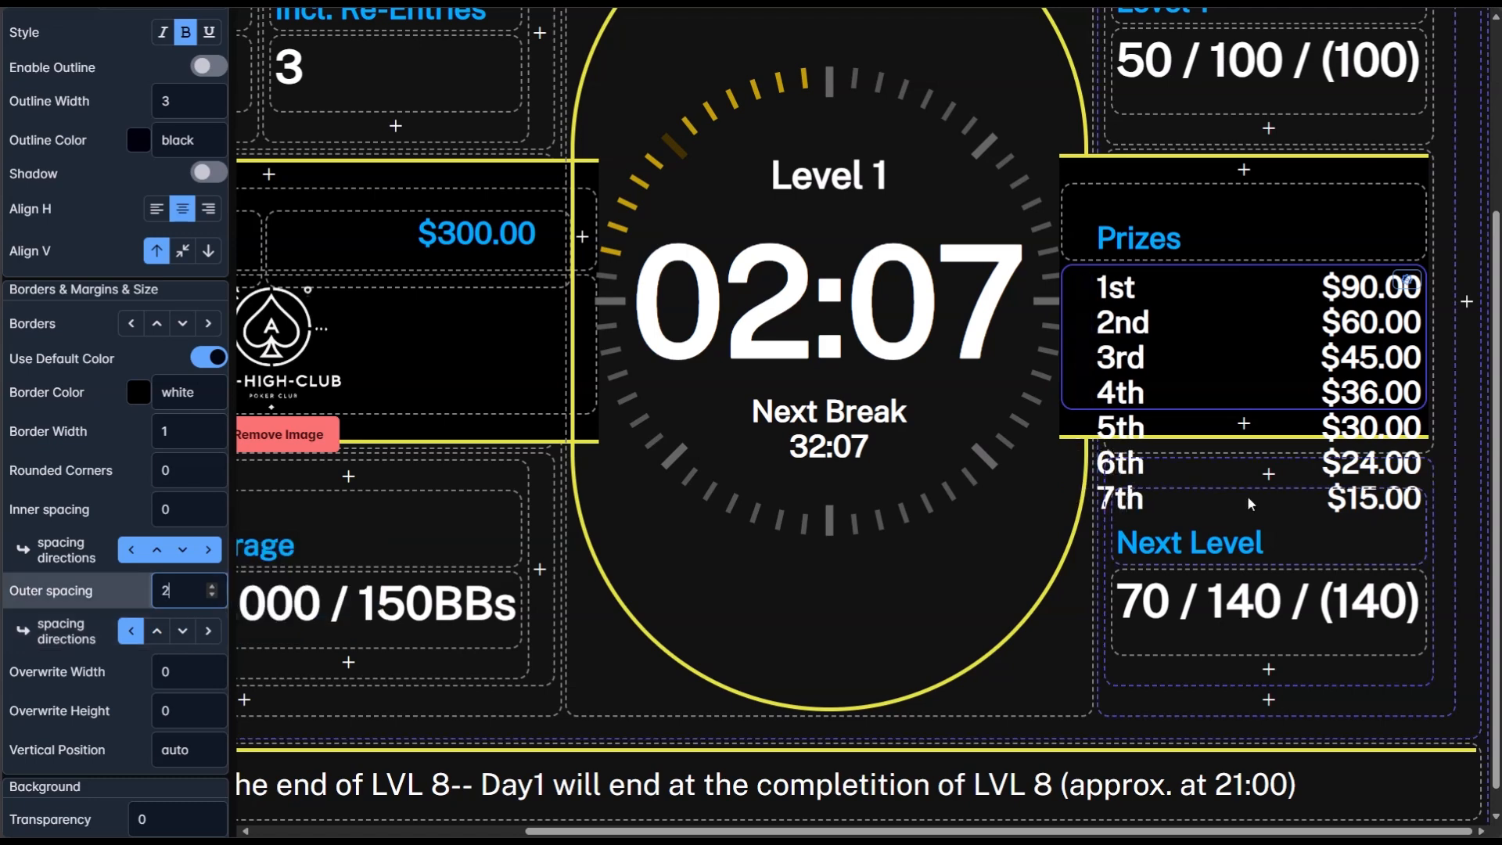
- Check the alignment of the Prizes heading and prize list beside the clock in the preview and return to the designer
{"action": "left_click", "coordinate": [1171, 508]}
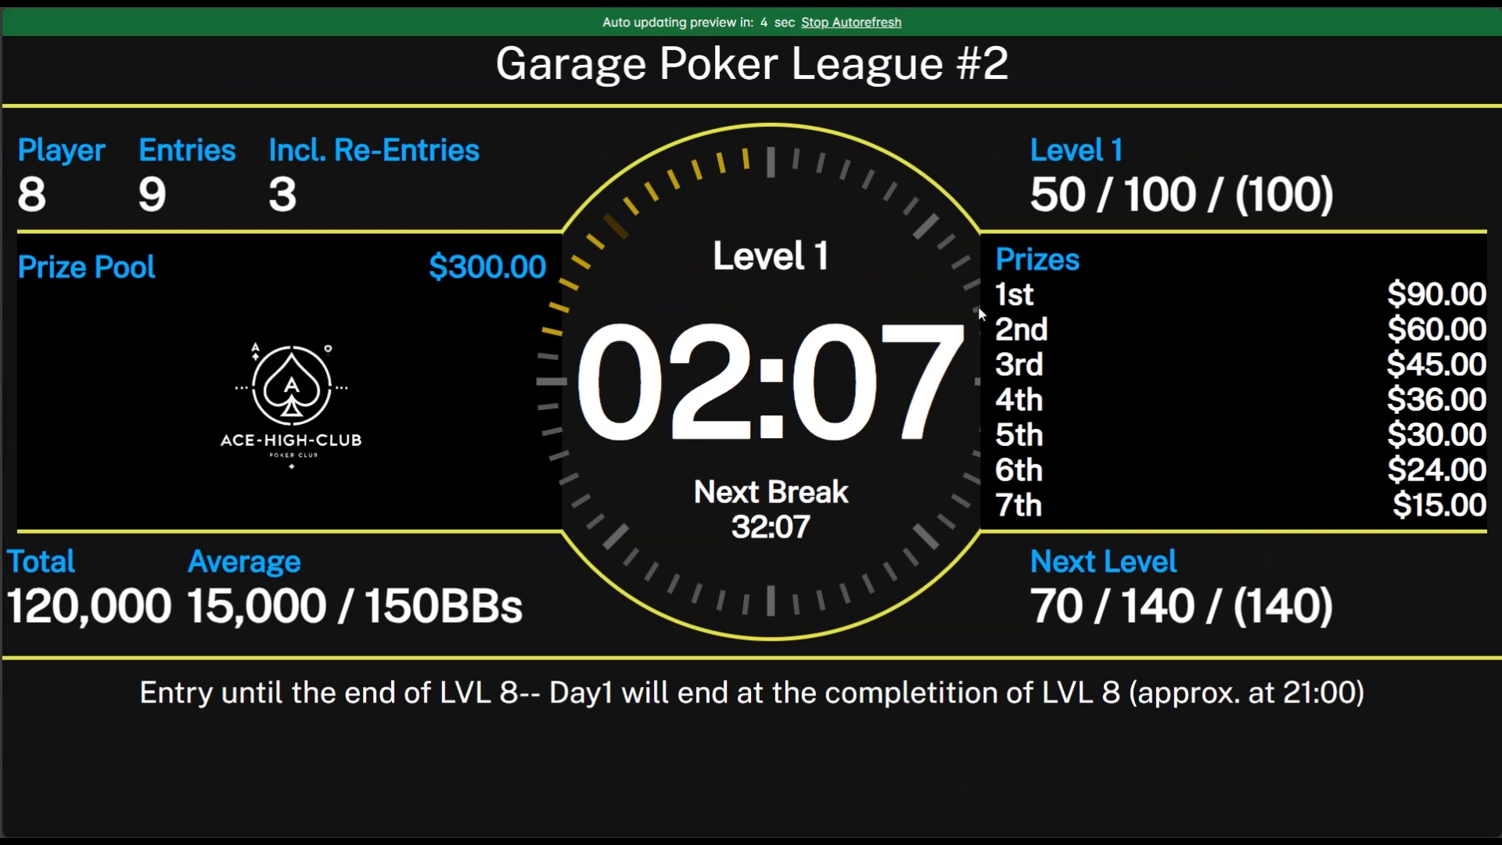
{"action": "left_click_drag", "start_coordinate": [1000, 260], "coordinate": [1044, 504]}
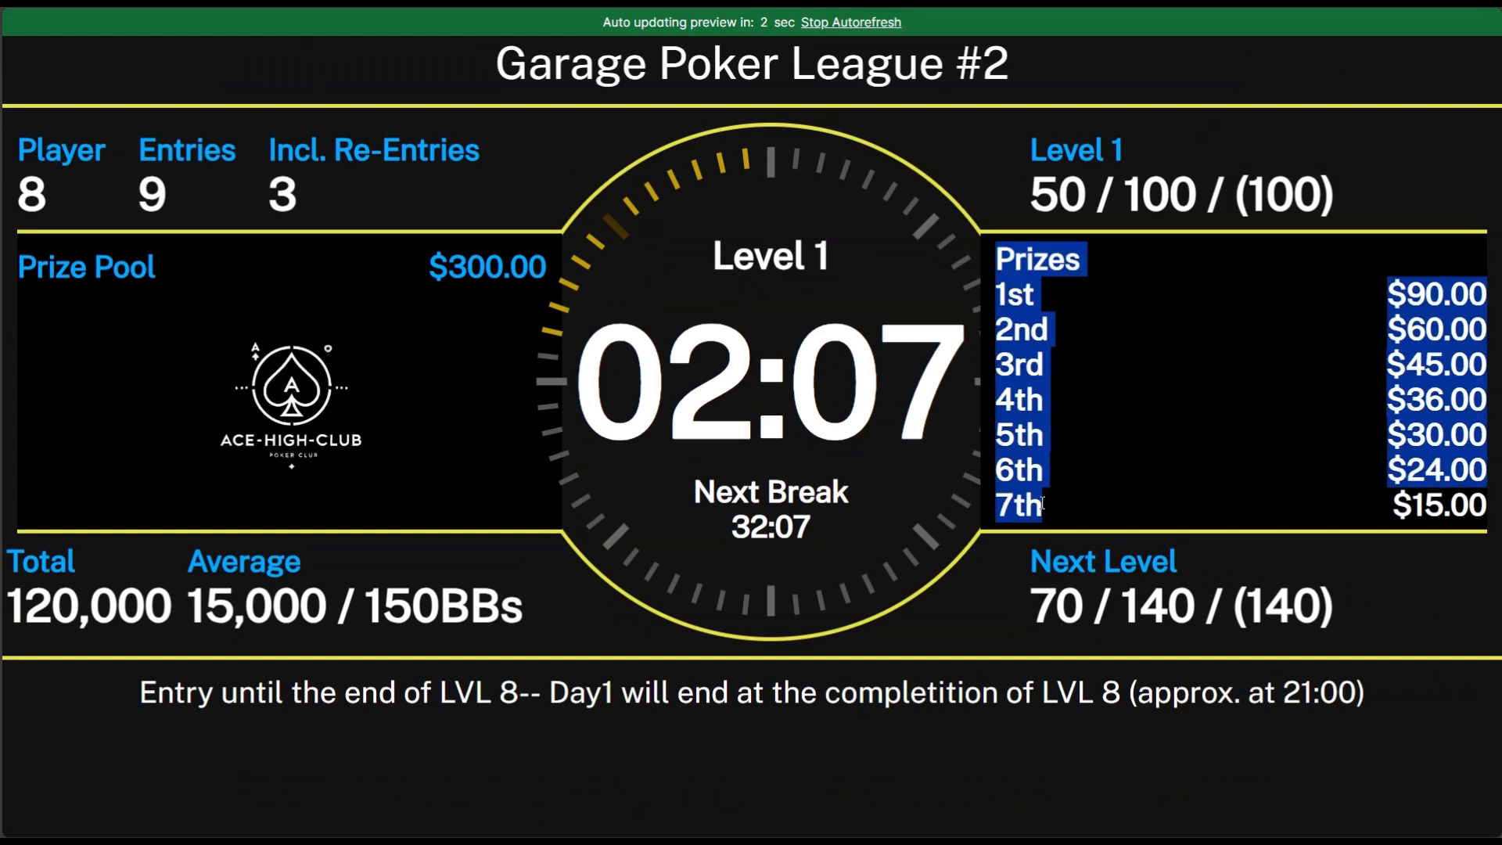
{"action": "left_click", "coordinate": [1033, 416]}
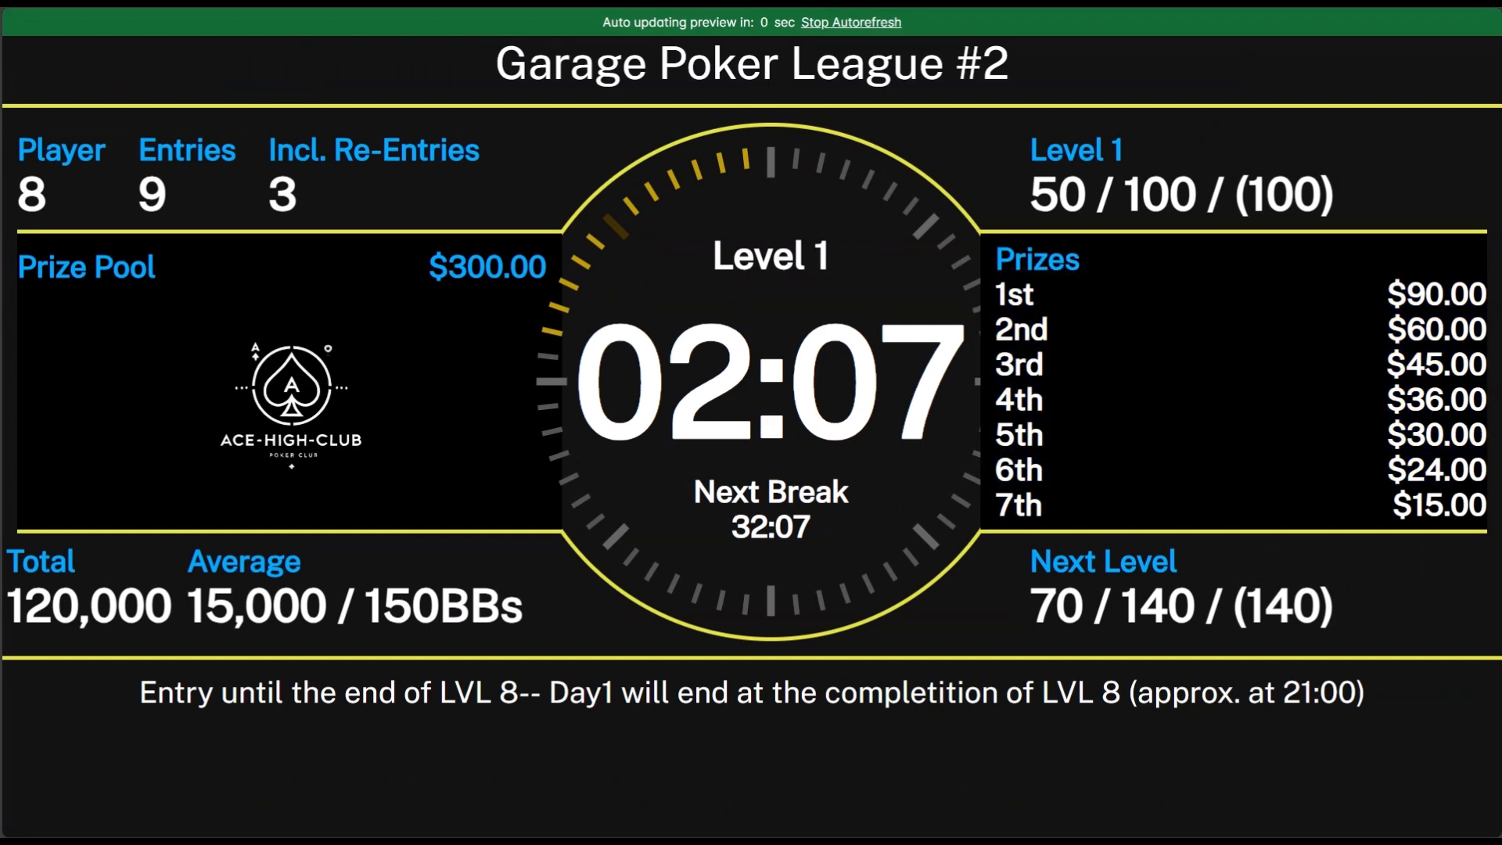
{"action": "key", "text": "alt+Tab"}
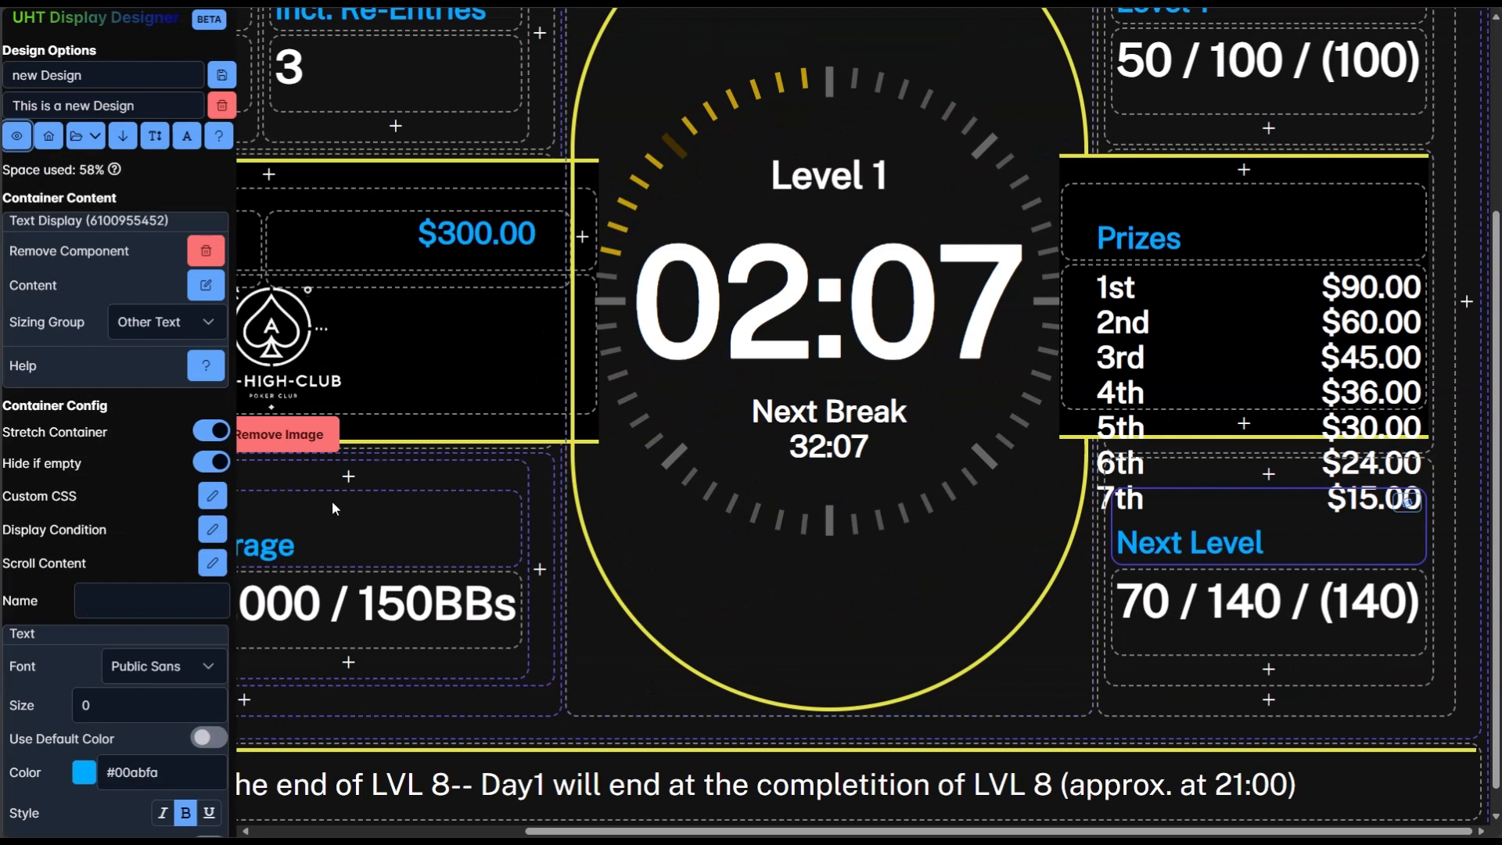
- Enable vertical content scrolling on the prize list's container
{"action": "scroll", "coordinate": [130, 566], "scroll_direction": "down", "scroll_amount": 10}
{"action": "scroll", "coordinate": [130, 569], "scroll_direction": "down", "scroll_amount": 2}
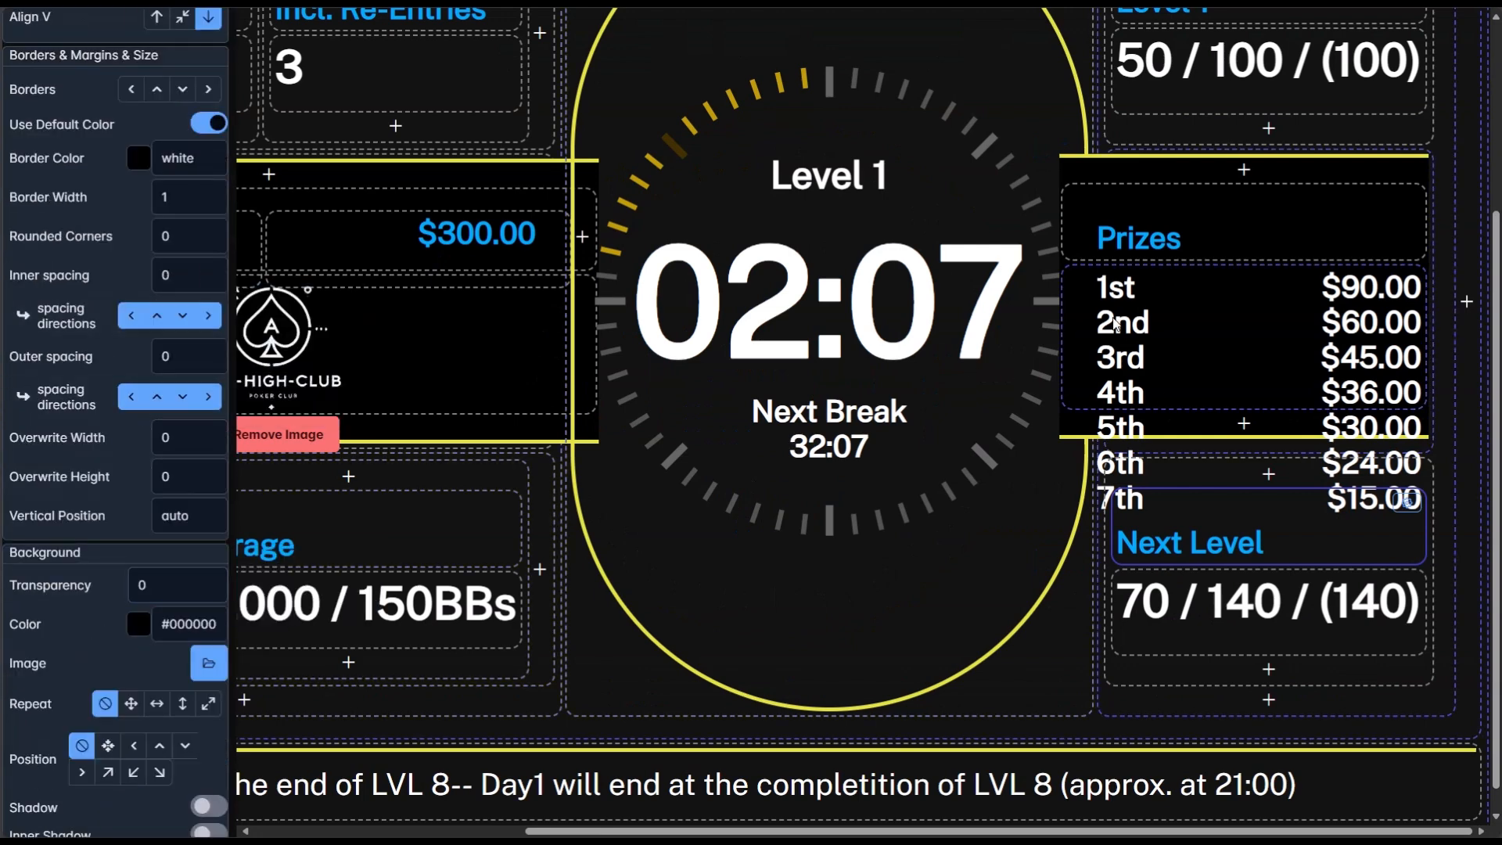
{"action": "left_click", "coordinate": [1103, 187]}
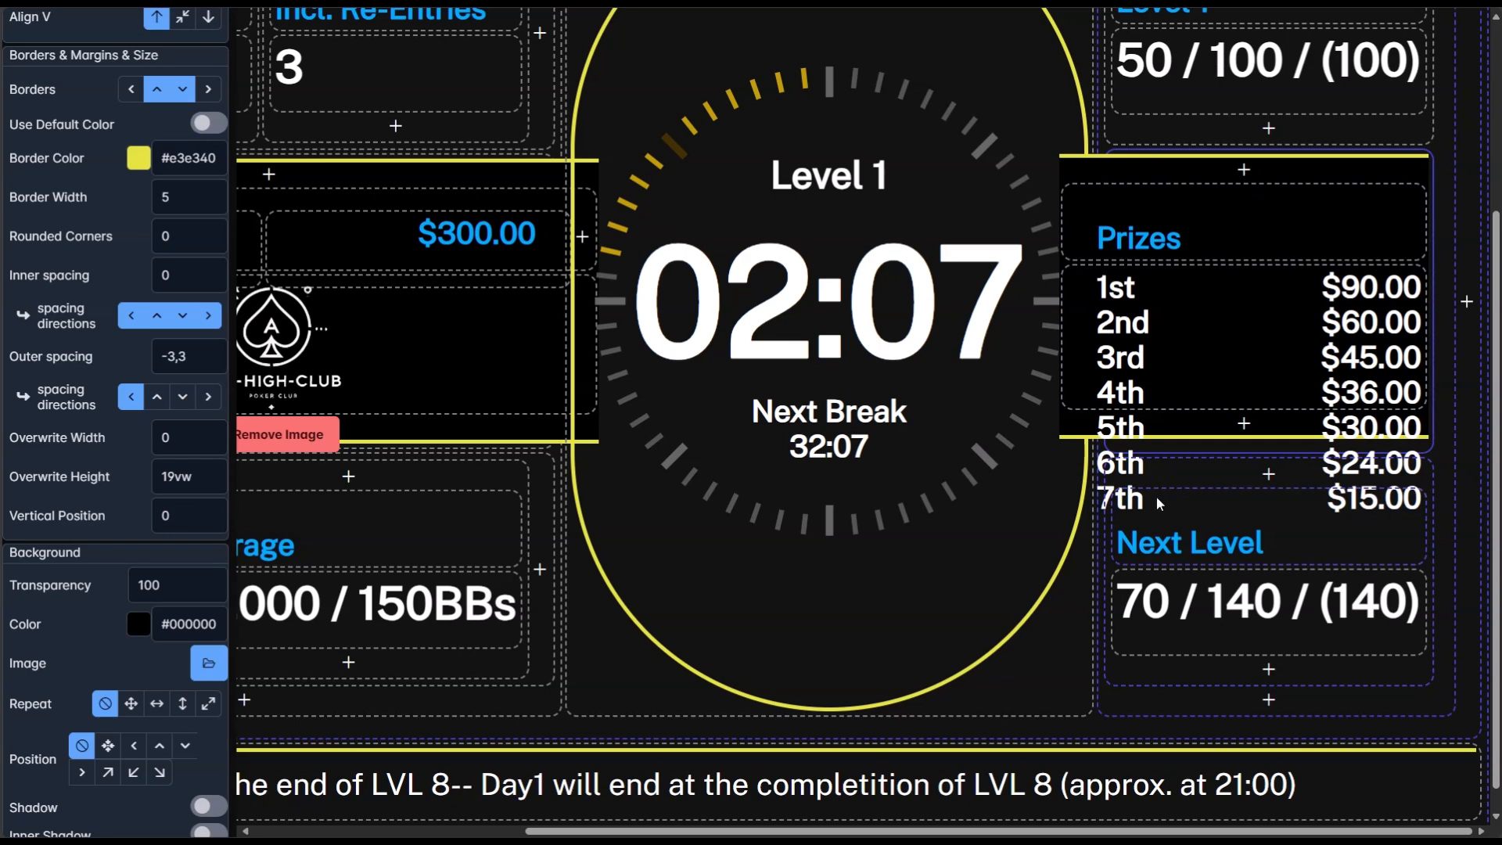
{"action": "scroll", "coordinate": [1122, 503], "scroll_direction": "up", "scroll_amount": 2}
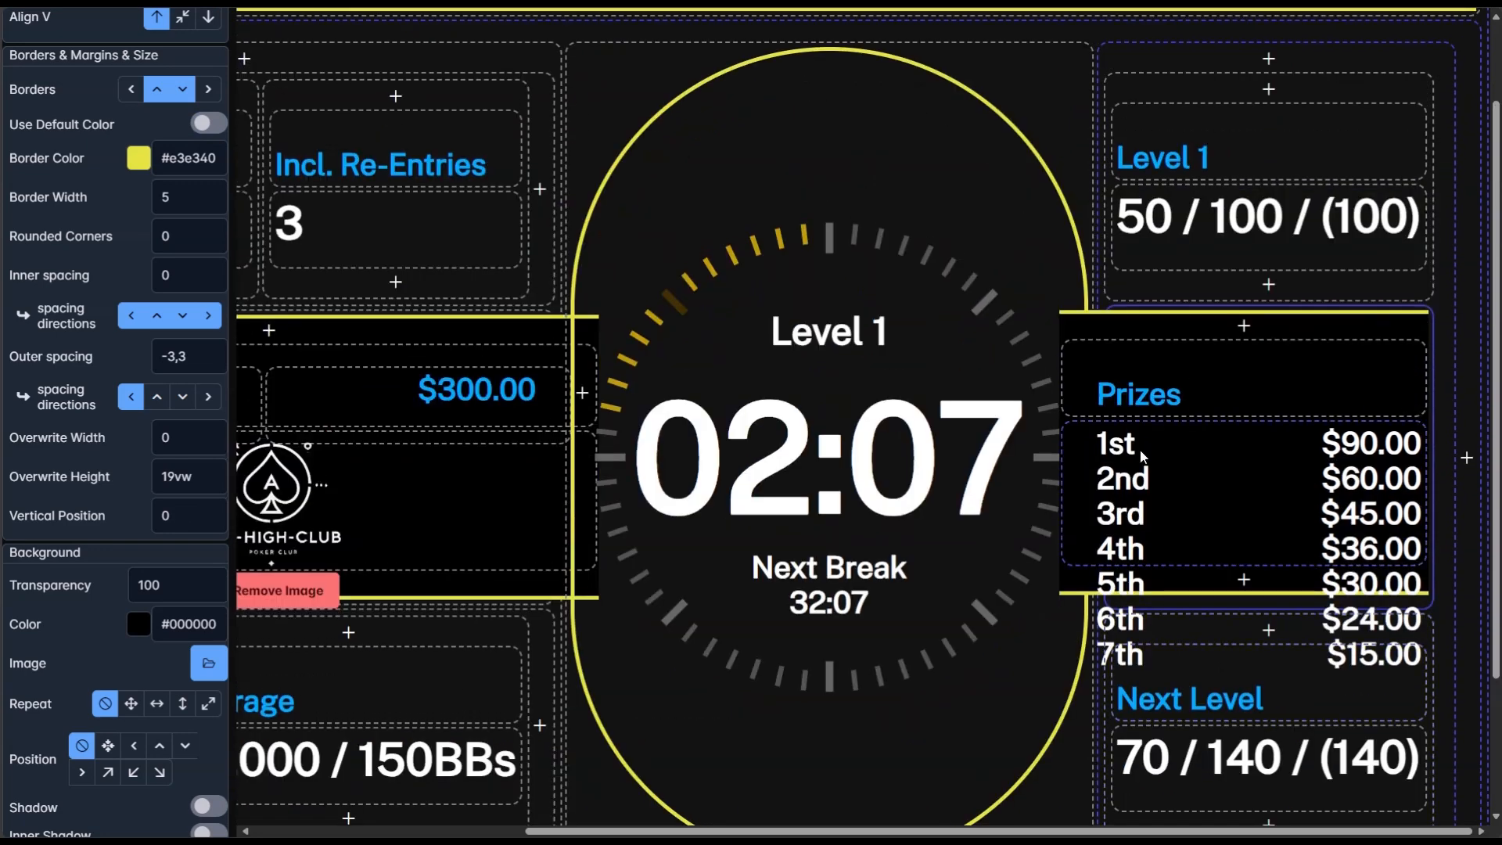
{"action": "left_click", "coordinate": [1090, 475]}
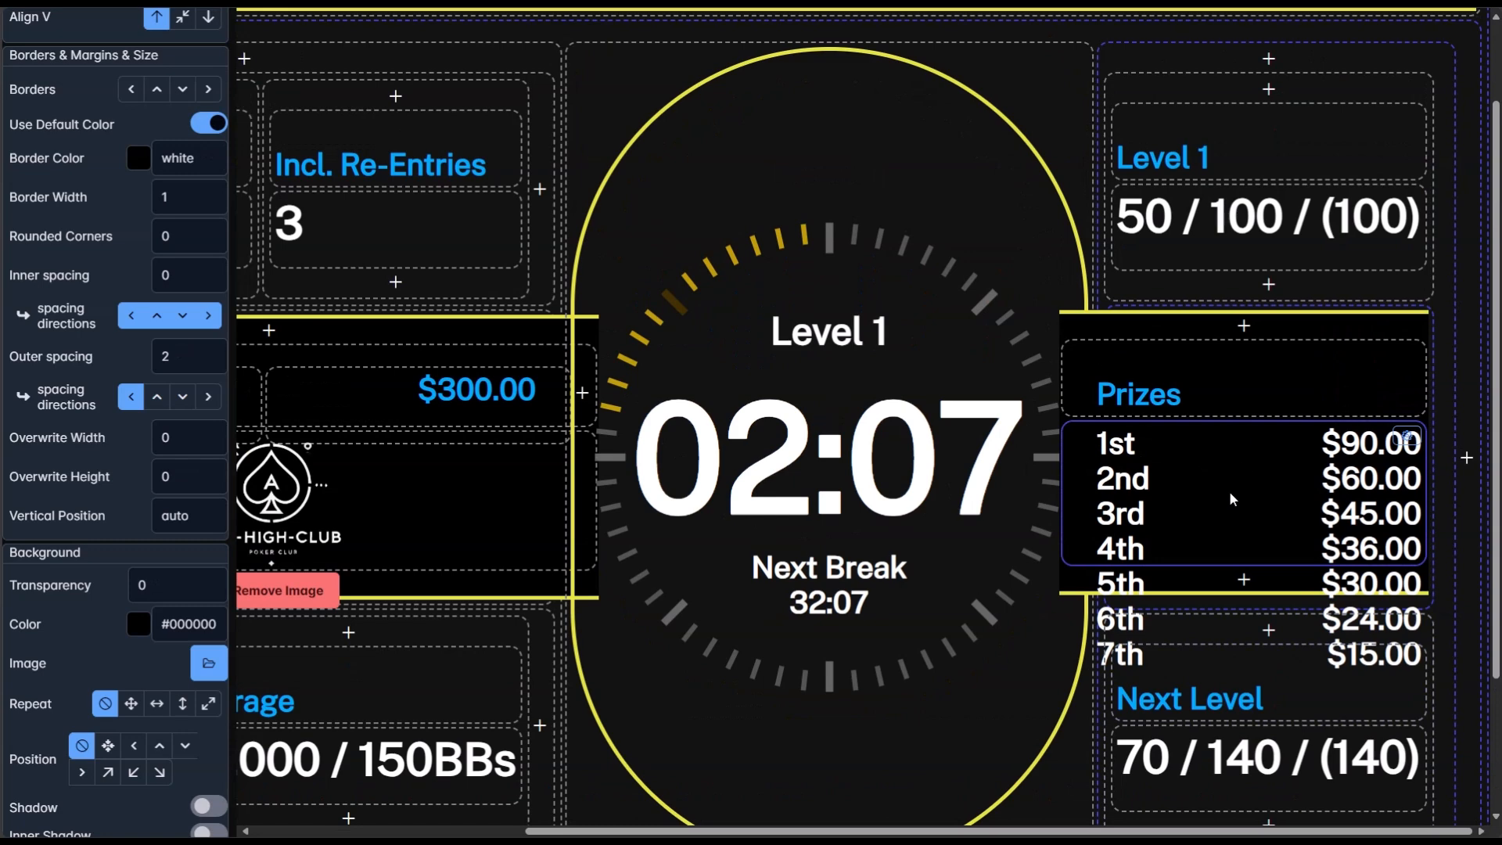
{"action": "scroll", "coordinate": [111, 422], "scroll_direction": "up", "scroll_amount": 10}
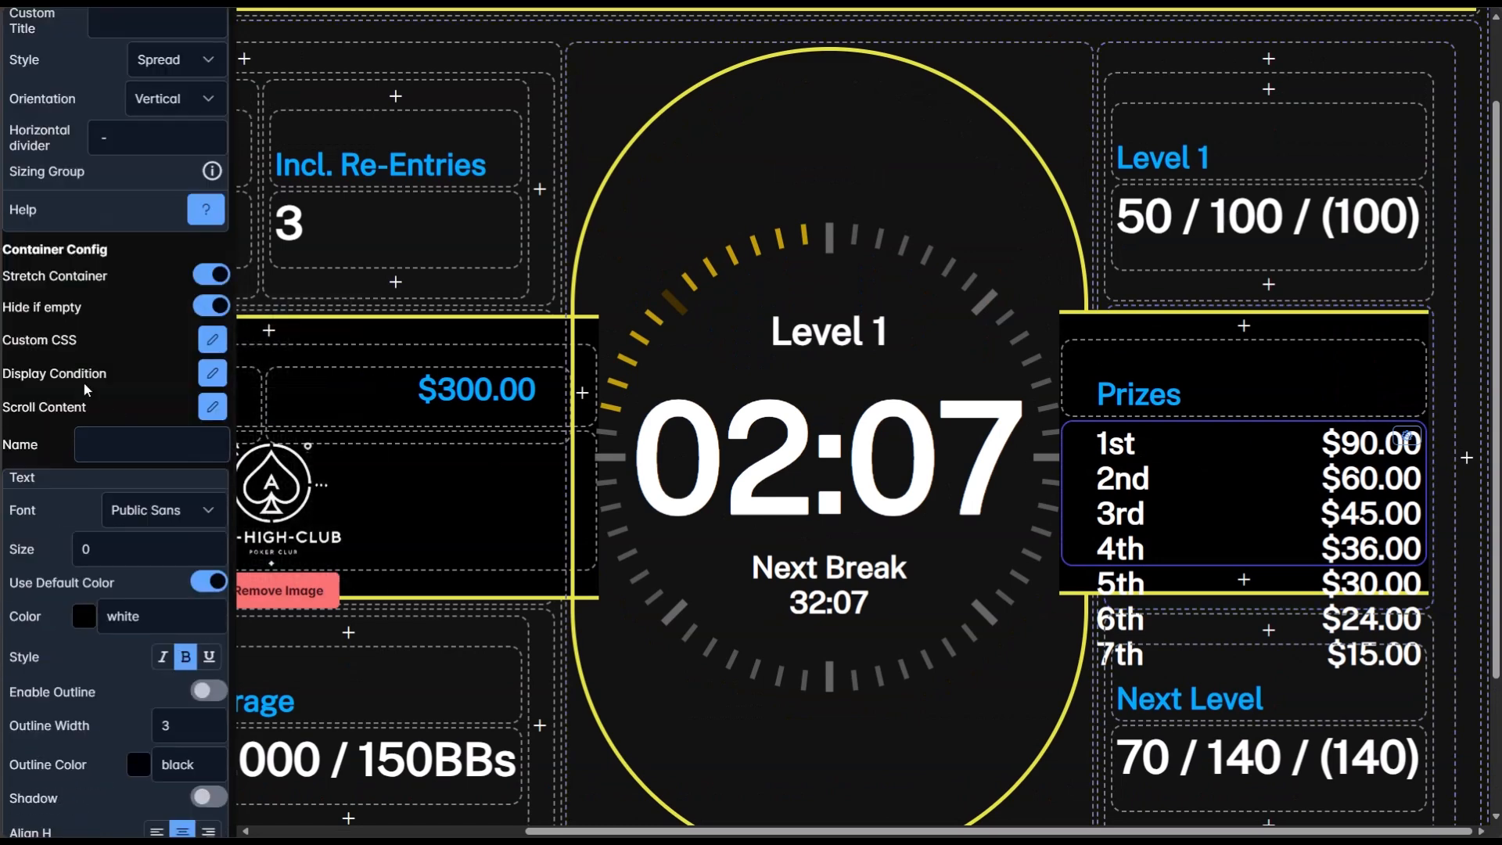
{"action": "left_click", "coordinate": [212, 407]}
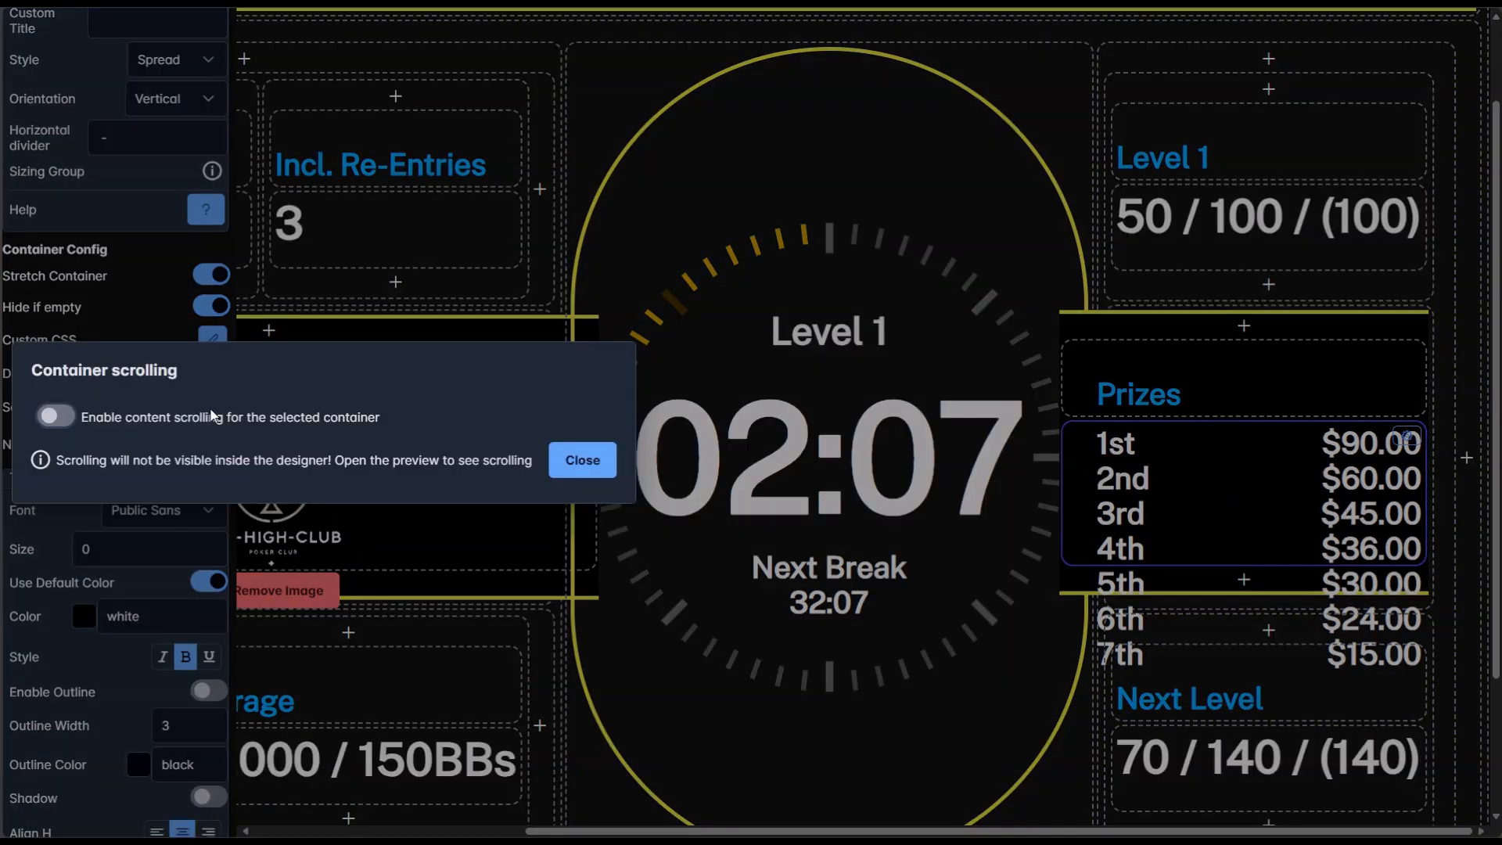
{"action": "left_click", "coordinate": [55, 416]}
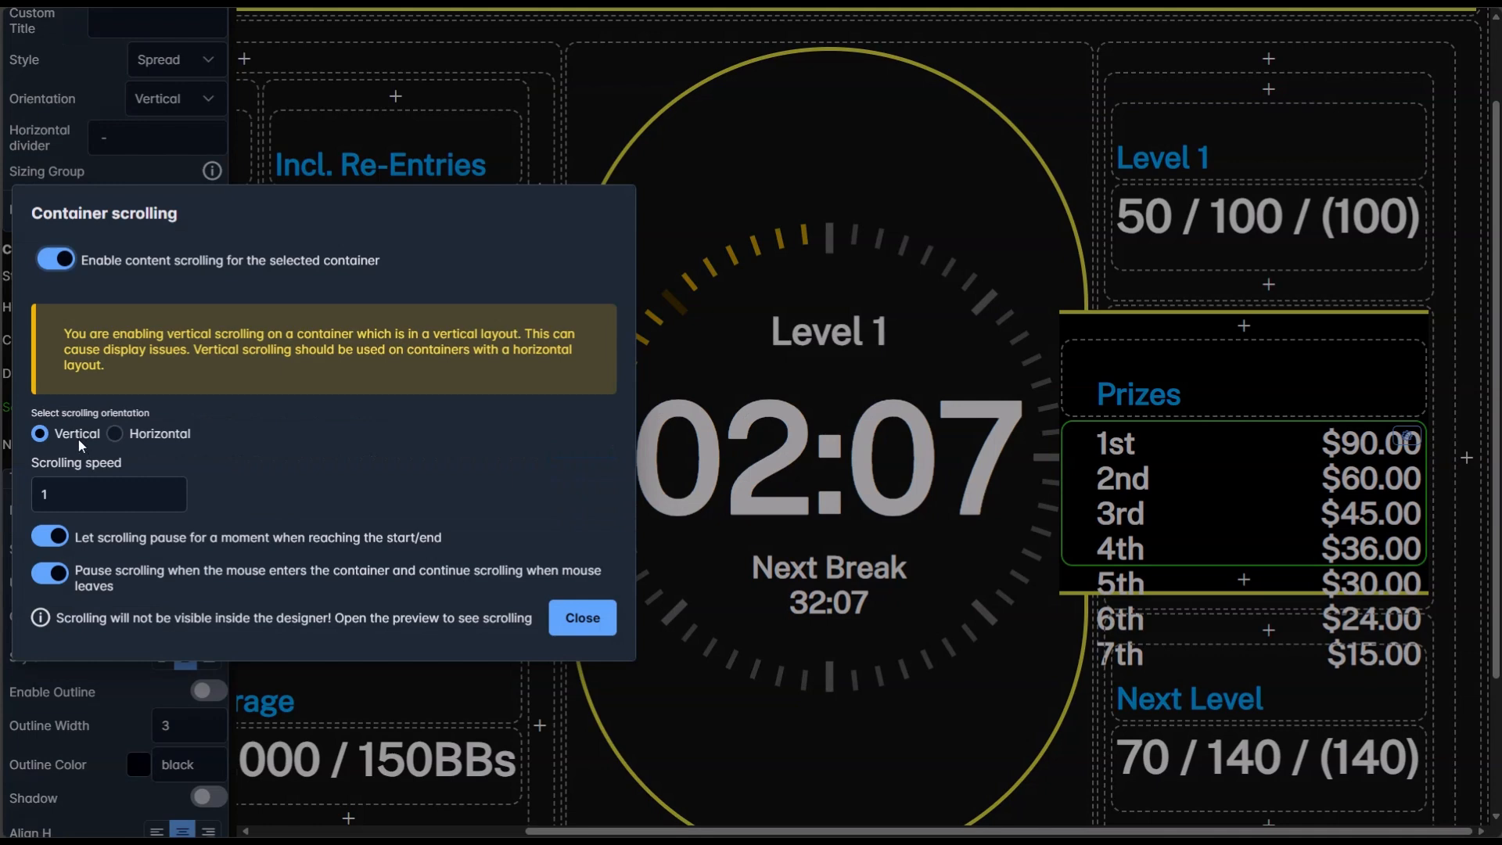
{"action": "left_click", "coordinate": [582, 618]}
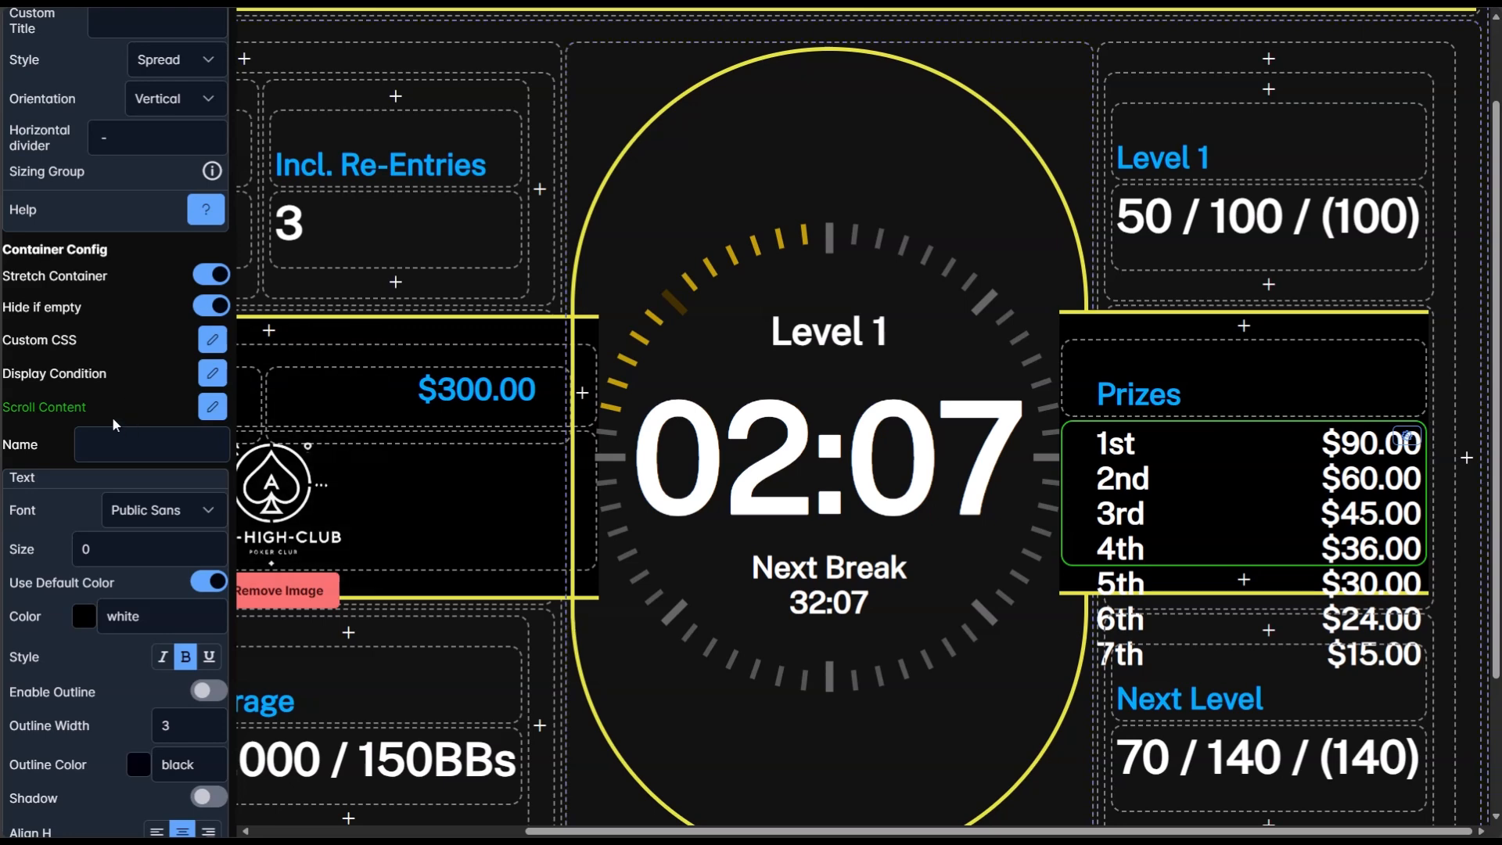
- Preview the scrolling prize list with autorefresh stopped and return to the designer
{"action": "scroll", "coordinate": [33, 446], "scroll_direction": "up", "scroll_amount": 4}
{"action": "left_click", "coordinate": [16, 139]}
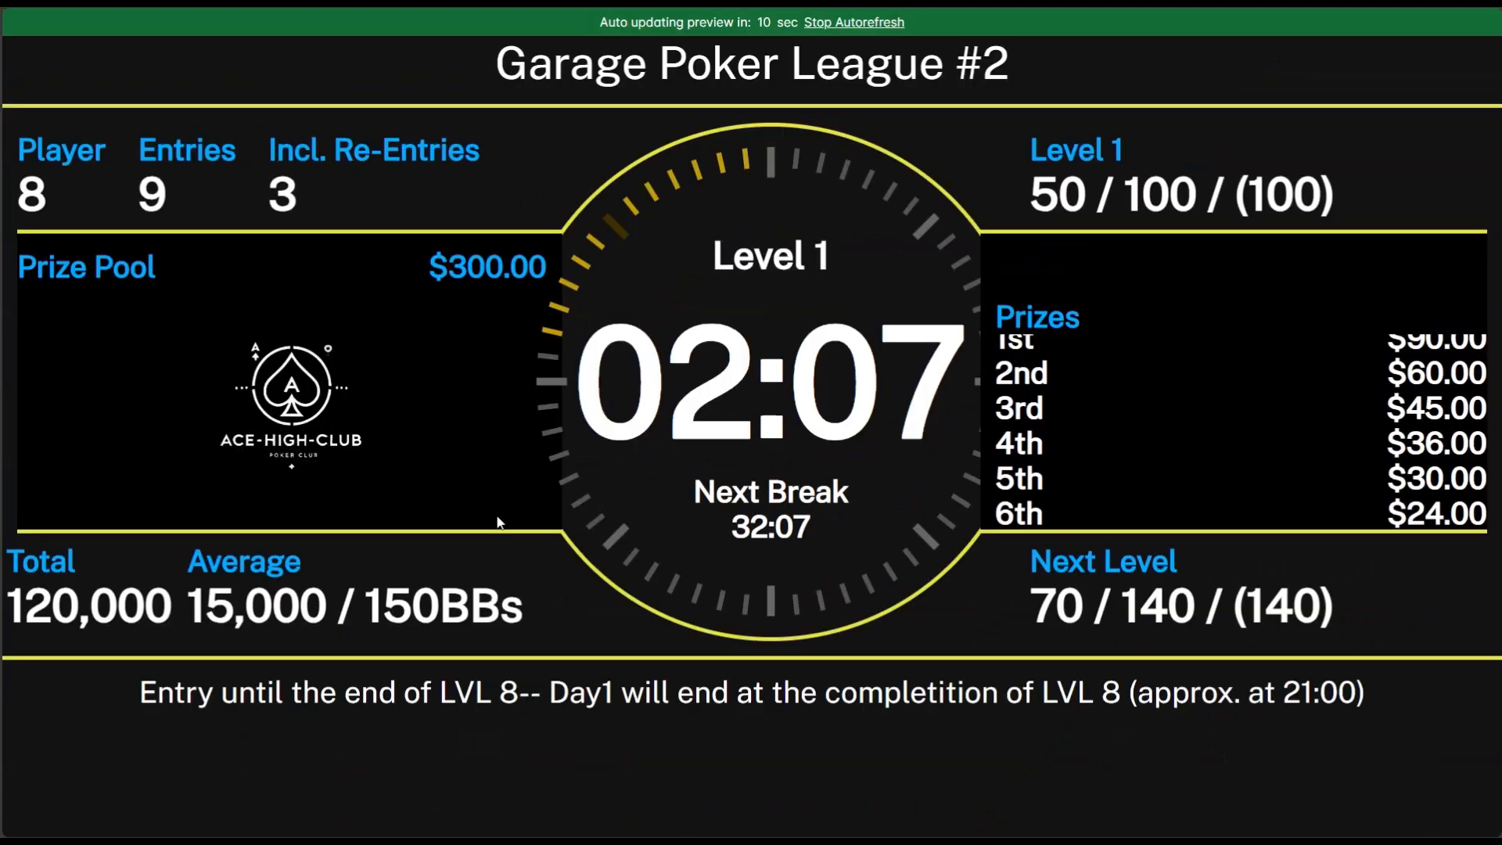
{"action": "left_click", "coordinate": [860, 24]}
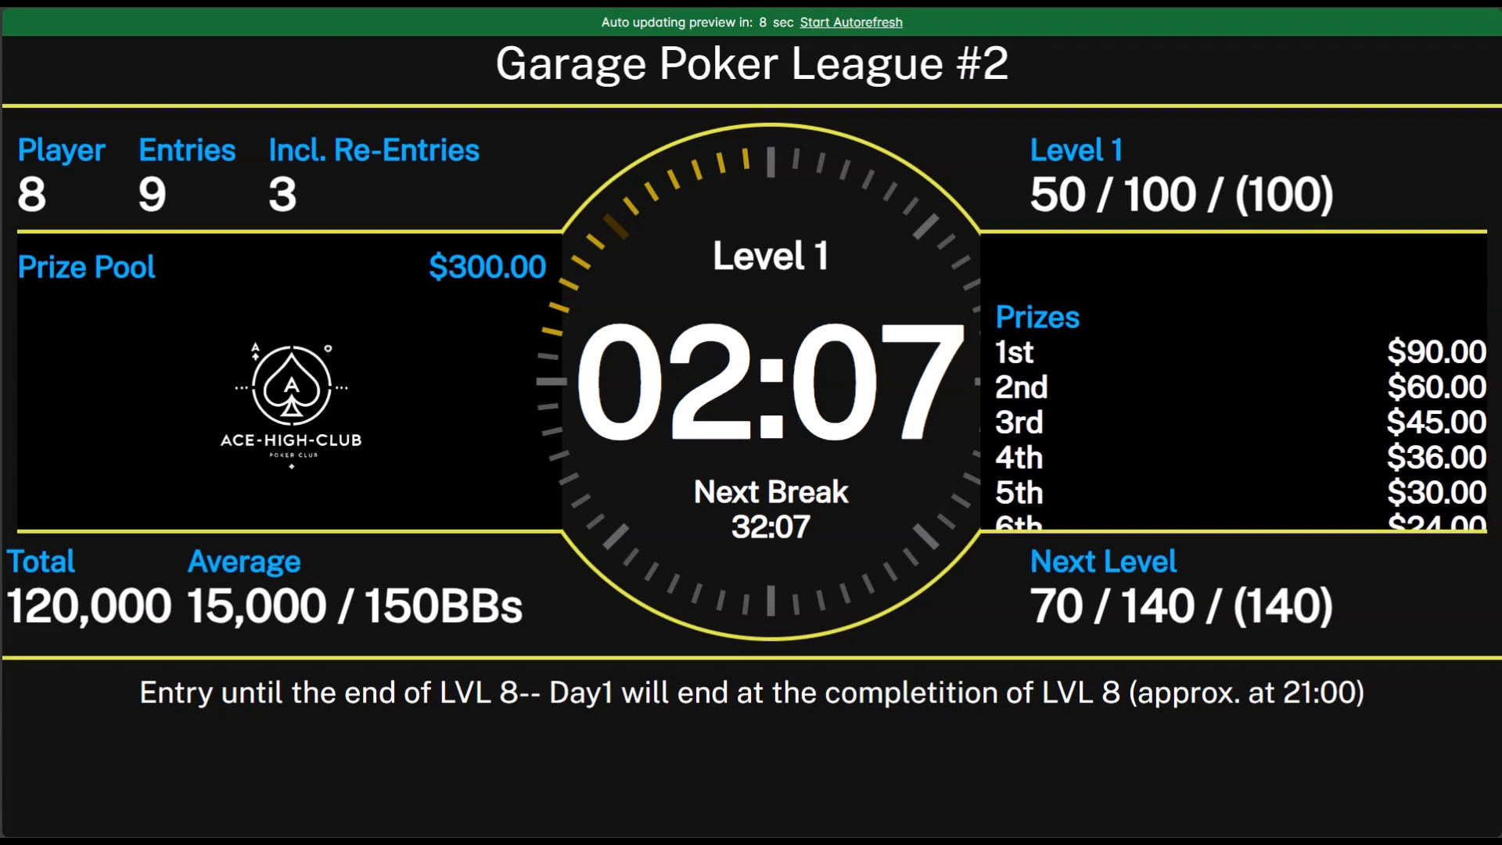
{"action": "key", "text": "ctrl+w"}
- Give the container around the Prizes heading and list an inner spacing of 2 on its left side only
{"action": "scroll", "coordinate": [795, 404], "scroll_direction": "down", "scroll_amount": 2}
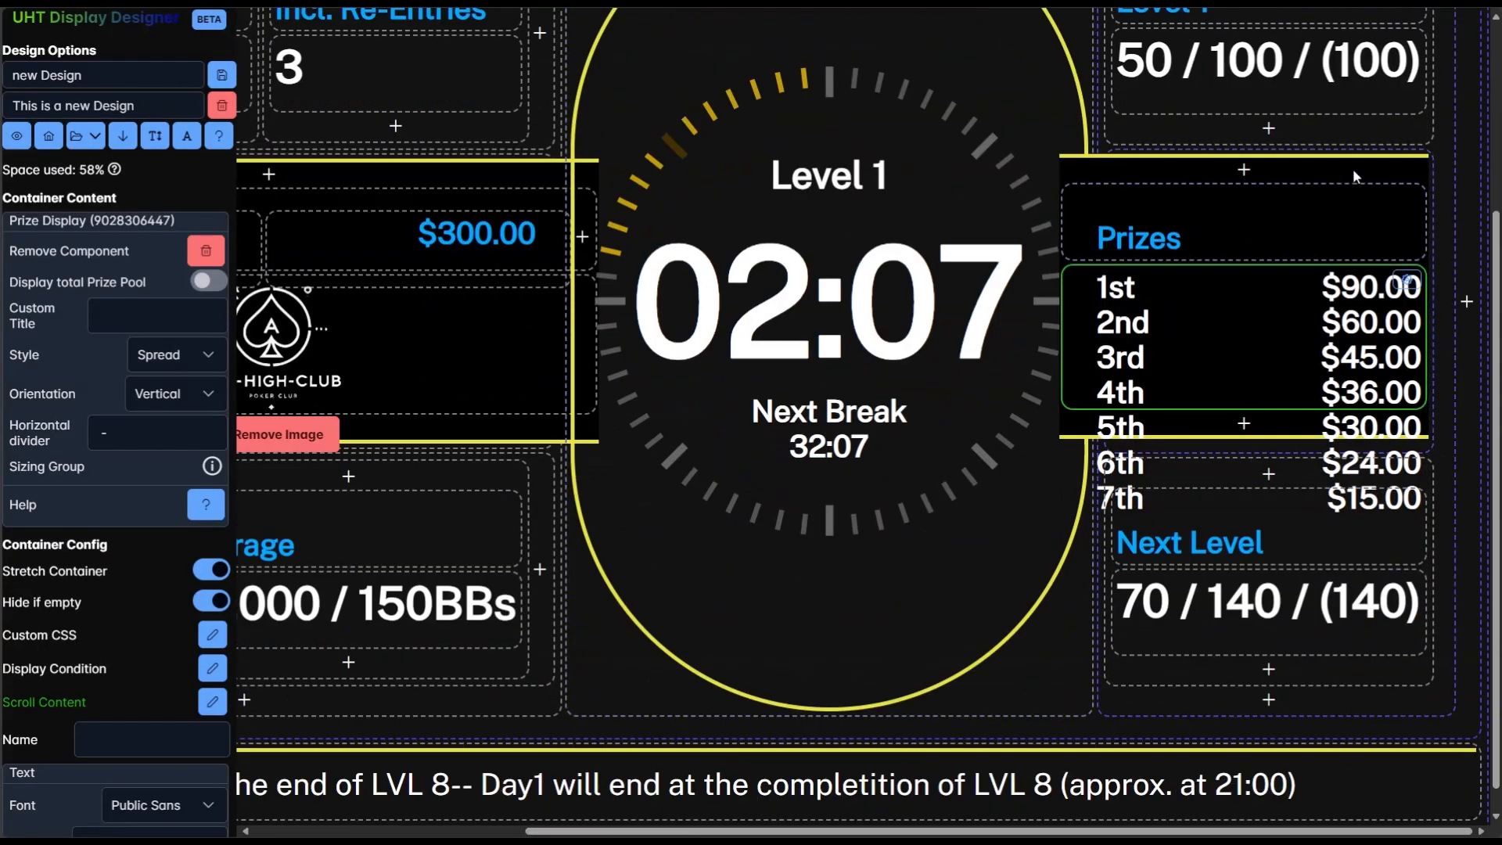
{"action": "left_click", "coordinate": [1354, 172]}
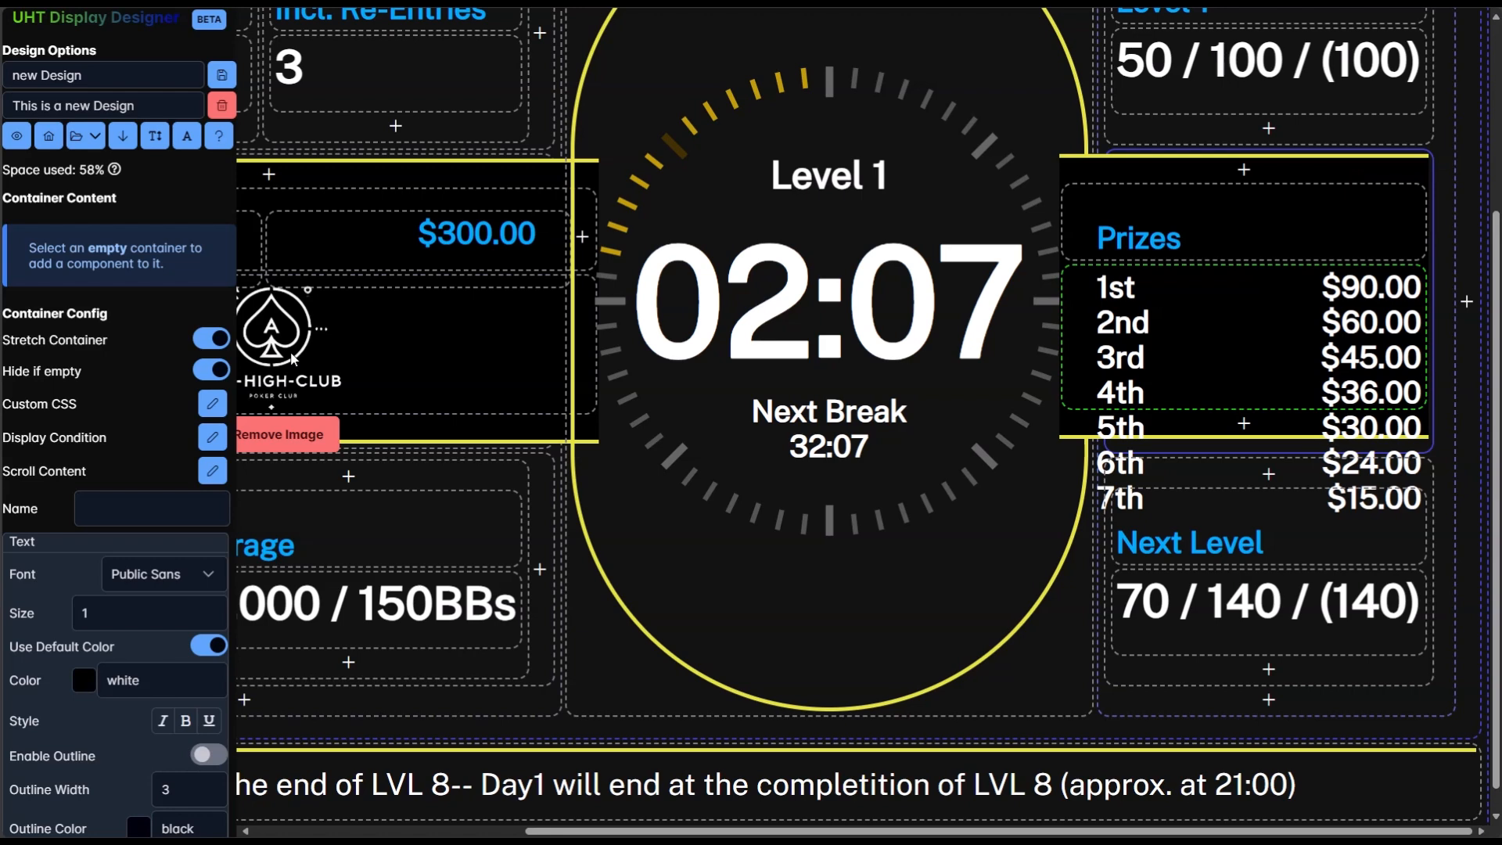
{"action": "scroll", "coordinate": [100, 575], "scroll_direction": "down", "scroll_amount": 8}
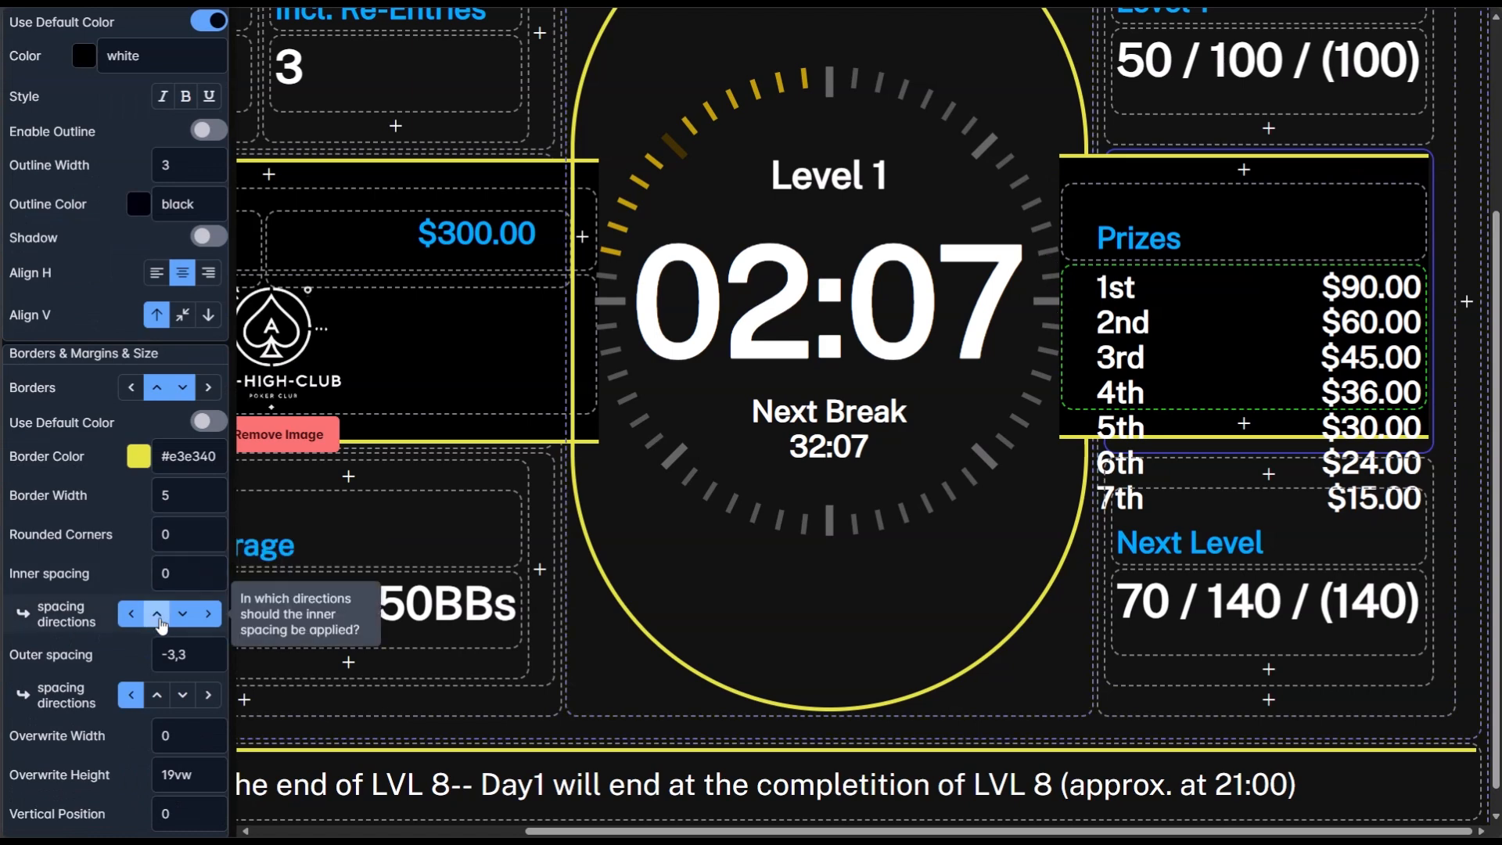
{"action": "left_click", "coordinate": [210, 619]}
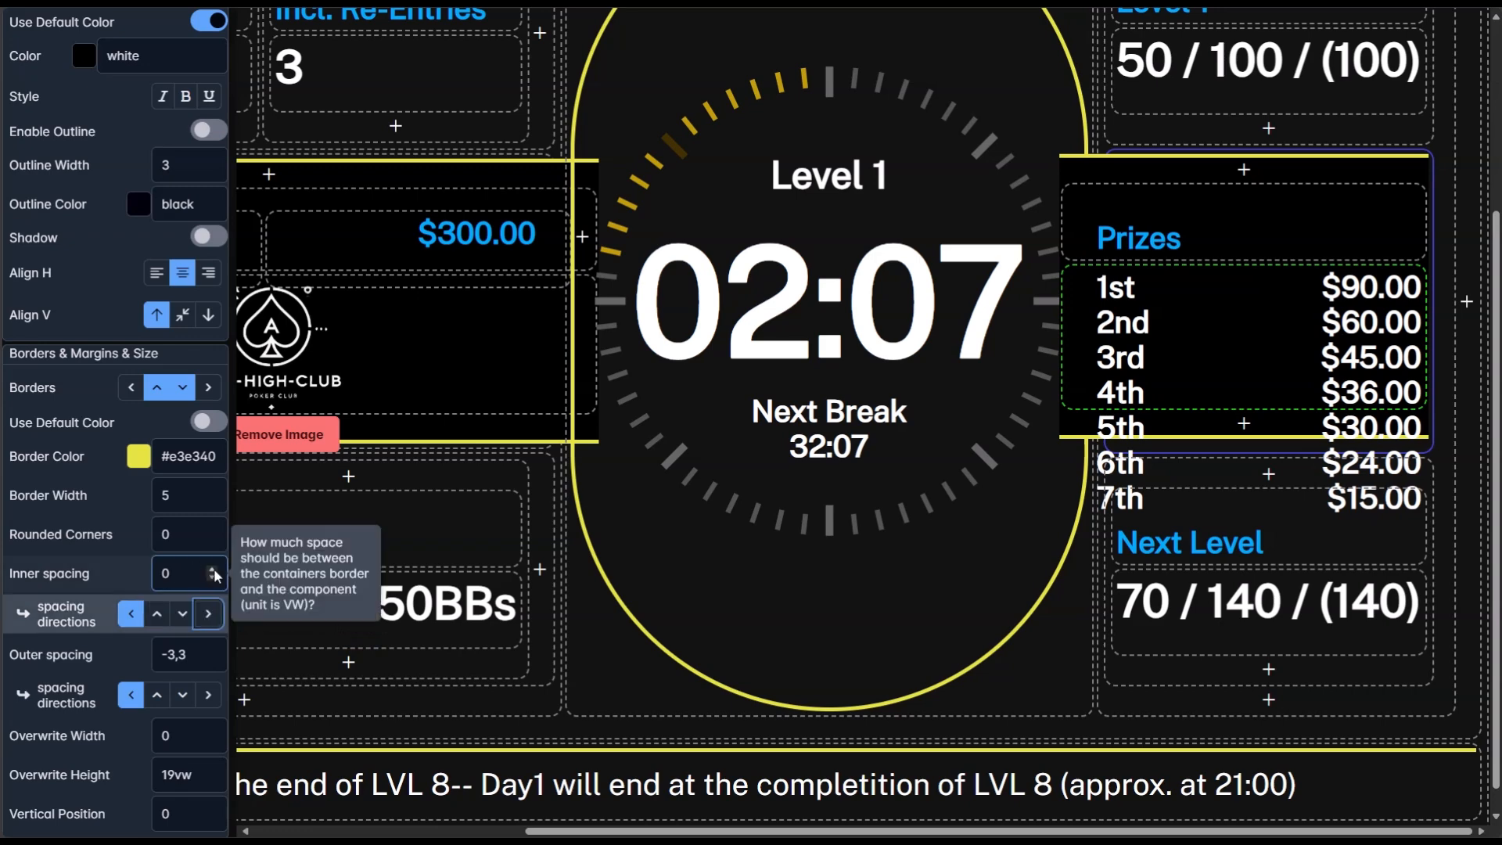
{"action": "double_click", "coordinate": [161, 571]}
{"action": "type", "text": "2"}
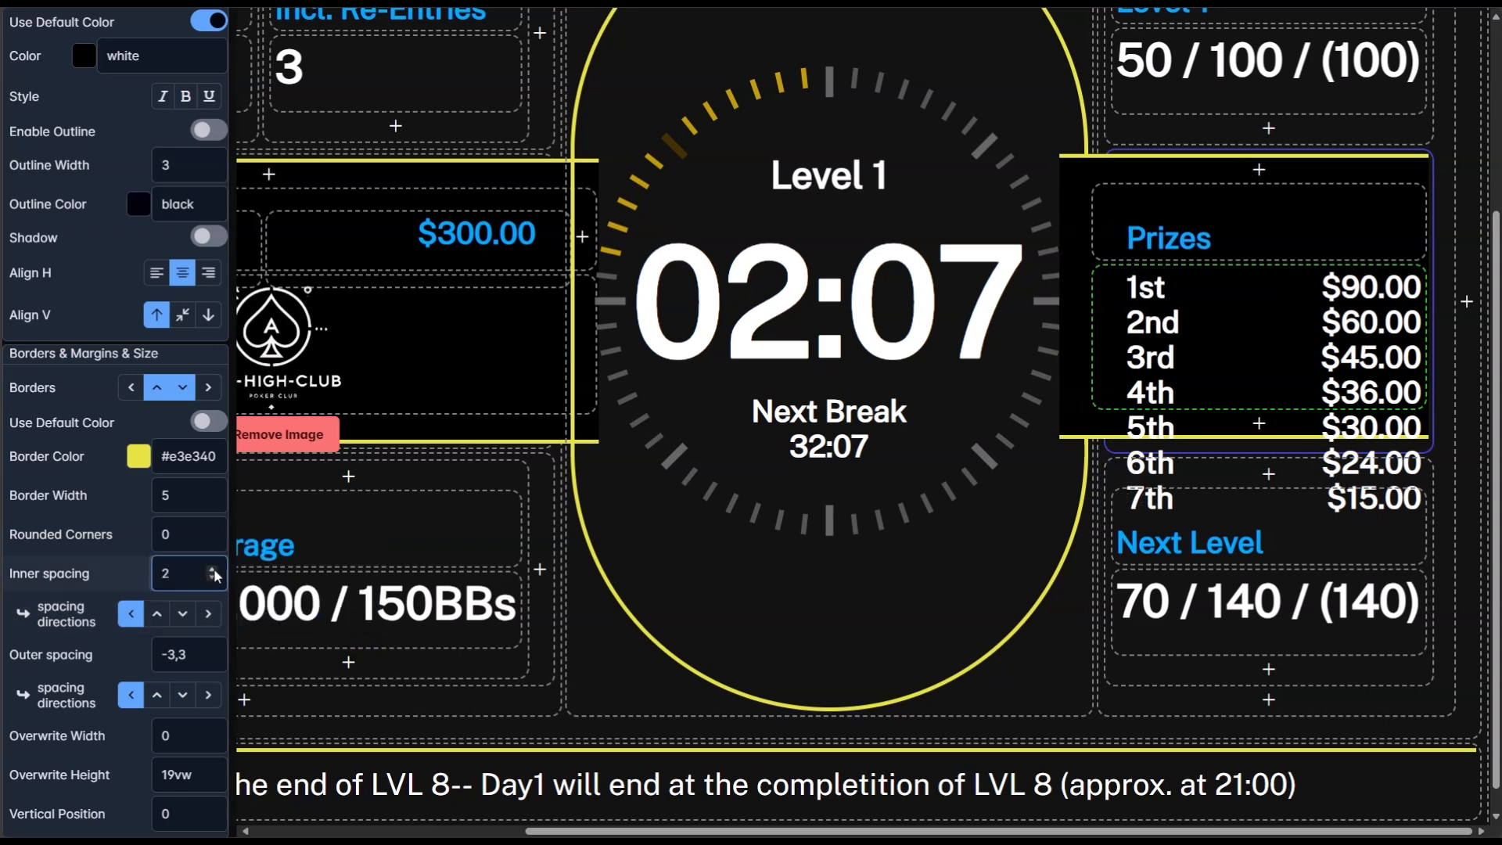
{"action": "scroll", "coordinate": [161, 567], "scroll_direction": "up", "scroll_amount": 15}
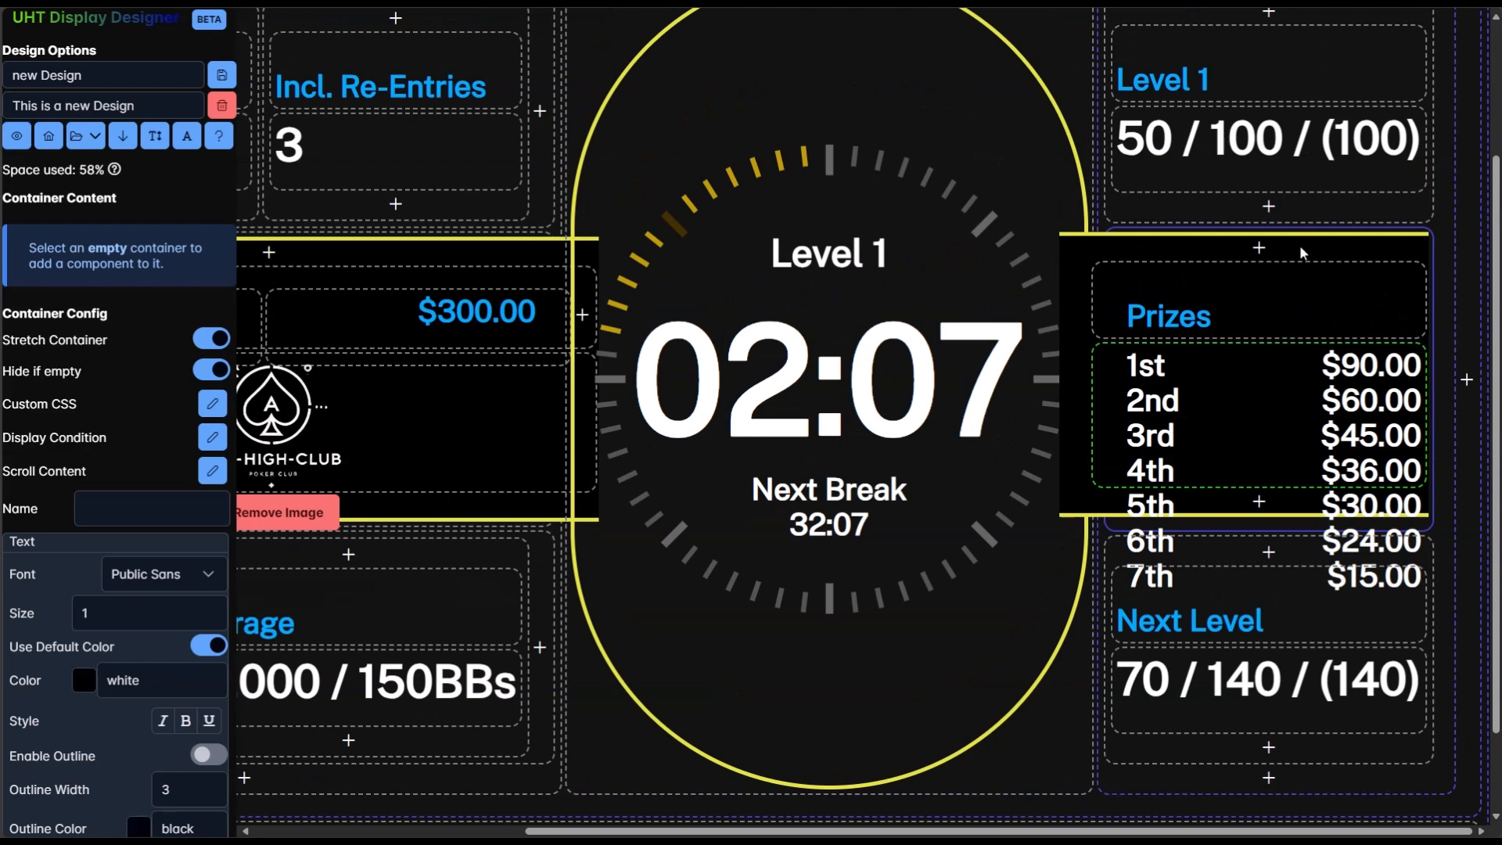
- Try a vertical position of 1 on the container around the Prizes heading and list
{"action": "scroll", "coordinate": [47, 609], "scroll_direction": "down", "scroll_amount": 15}
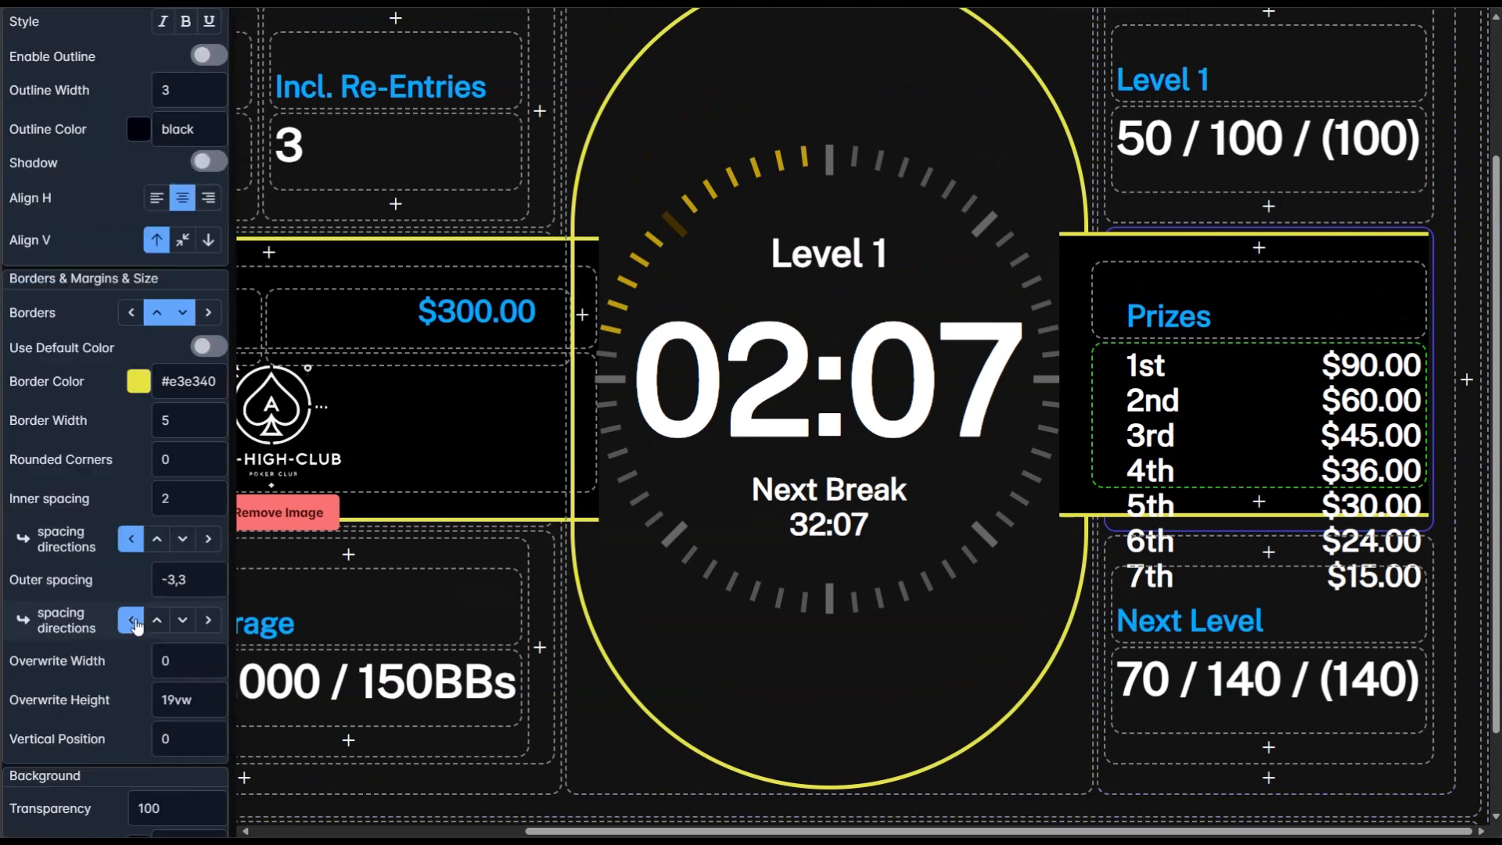
{"action": "scroll", "coordinate": [141, 485], "scroll_direction": "up", "scroll_amount": 1}
{"action": "left_click", "coordinate": [198, 450]}
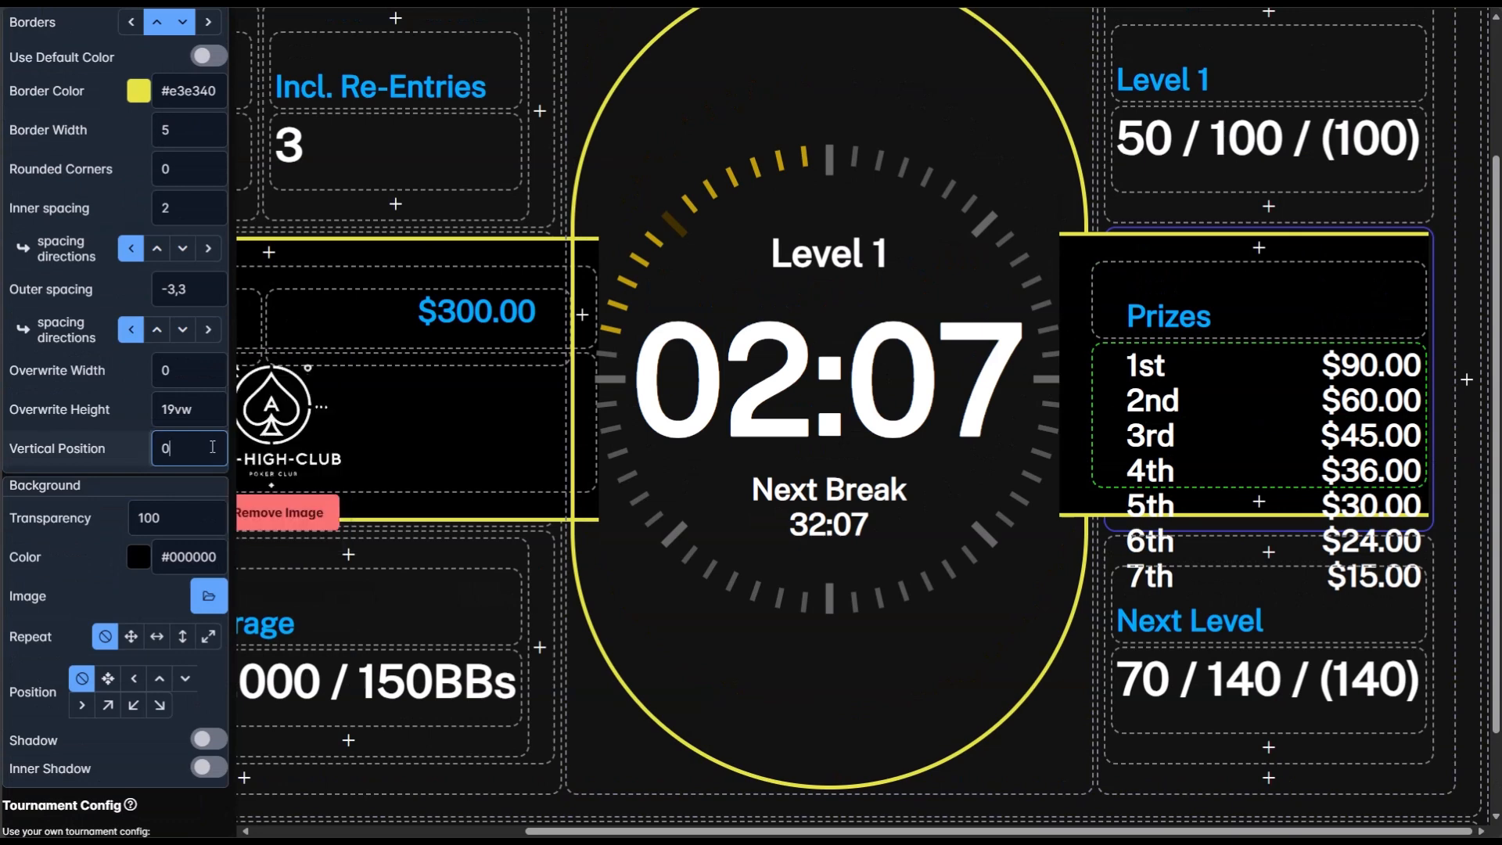
{"action": "key", "text": "BackSpace"}
{"action": "type", "text": "1"}
{"action": "scroll", "coordinate": [178, 453], "scroll_direction": "up", "scroll_amount": 10}
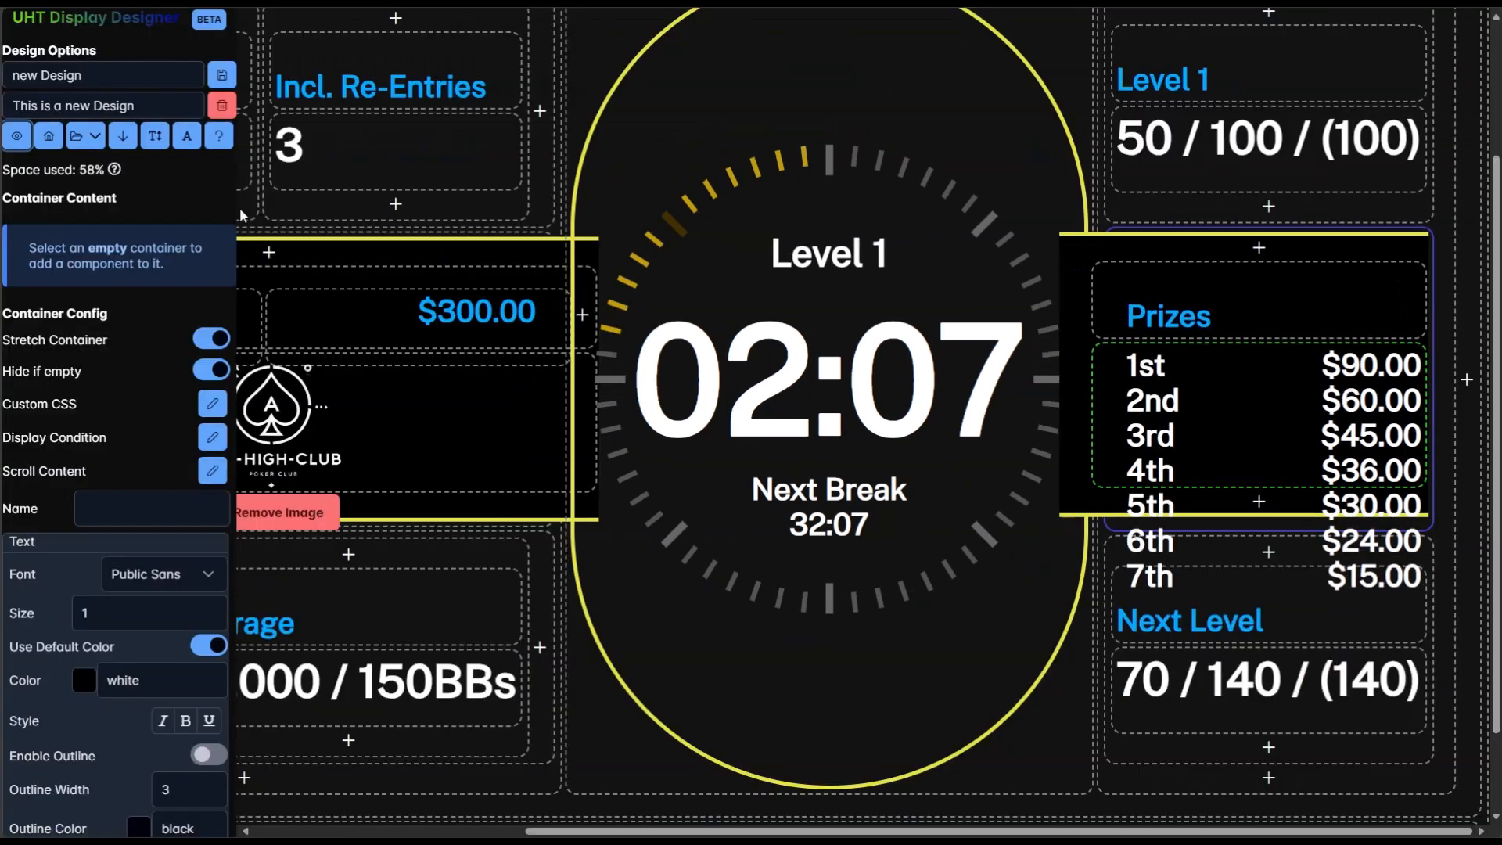
- Set the vertical position of the container around the Prizes heading and list back to 0
{"action": "scroll", "coordinate": [133, 463], "scroll_direction": "down", "scroll_amount": 10}
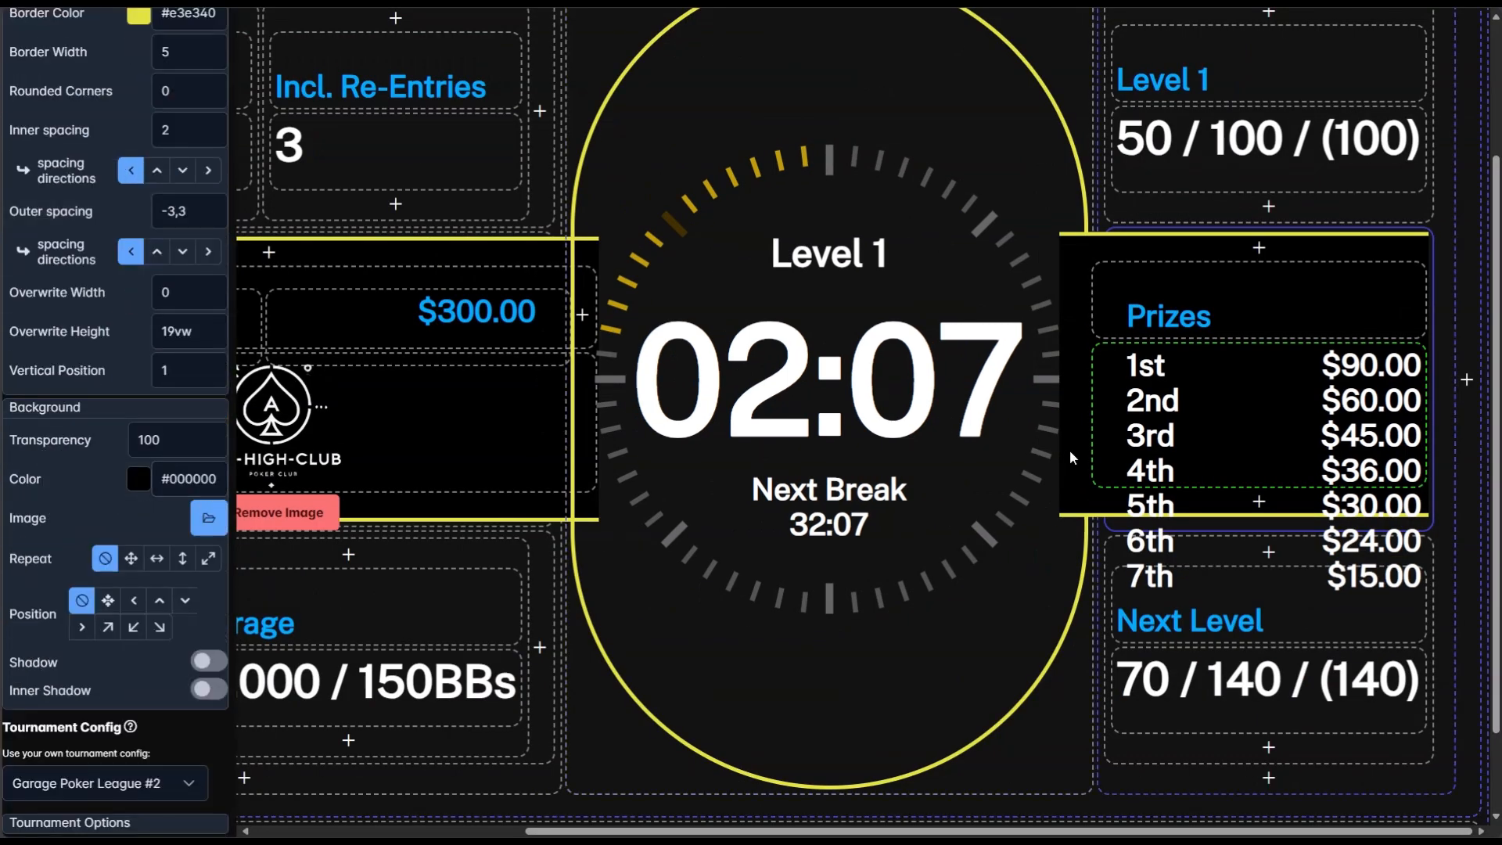
{"action": "double_click", "coordinate": [154, 374]}
{"action": "type", "text": "0"}
{"action": "left_click", "coordinate": [88, 369]}
{"action": "scroll", "coordinate": [94, 367], "scroll_direction": "up", "scroll_amount": 1}
{"action": "scroll", "coordinate": [94, 367], "scroll_direction": "up", "scroll_amount": 10}
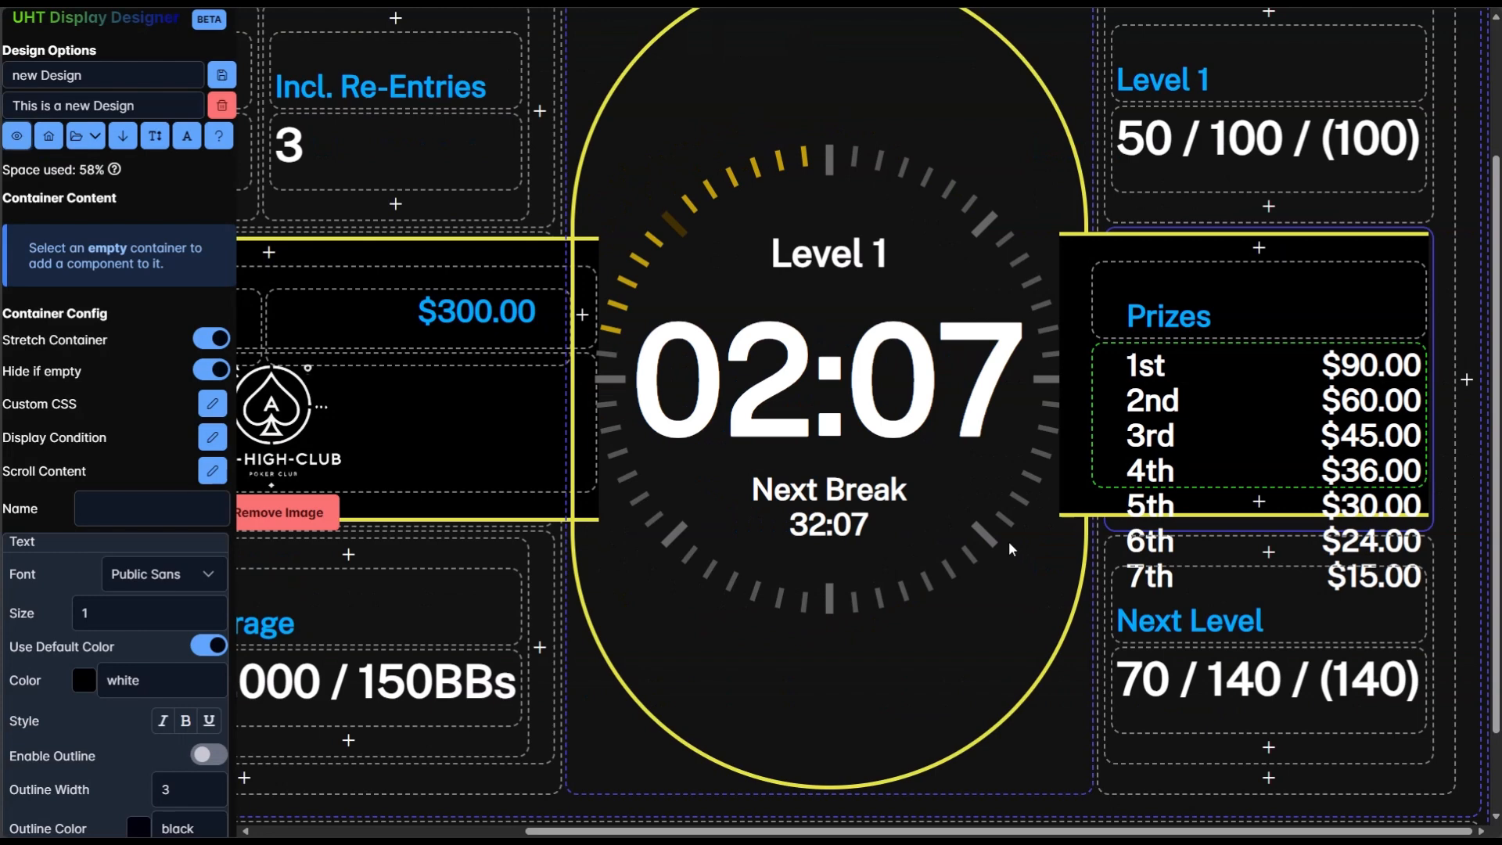
- Set the vertical position of the round main timer's container to 0
{"action": "left_click", "coordinate": [1008, 541]}
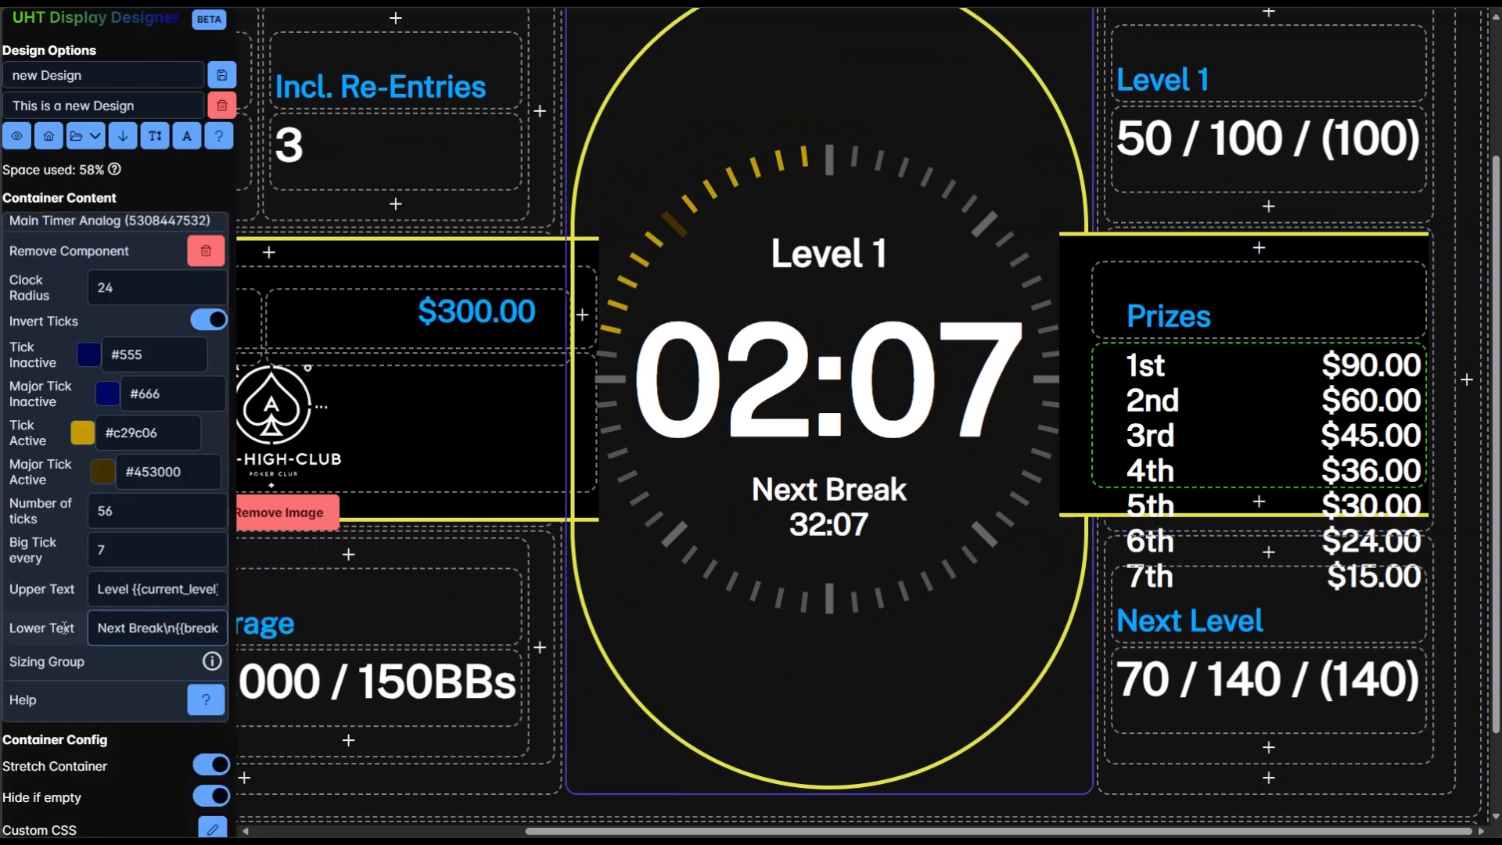
{"action": "scroll", "coordinate": [84, 636], "scroll_direction": "down", "scroll_amount": 8}
{"action": "scroll", "coordinate": [85, 636], "scroll_direction": "down", "scroll_amount": 6}
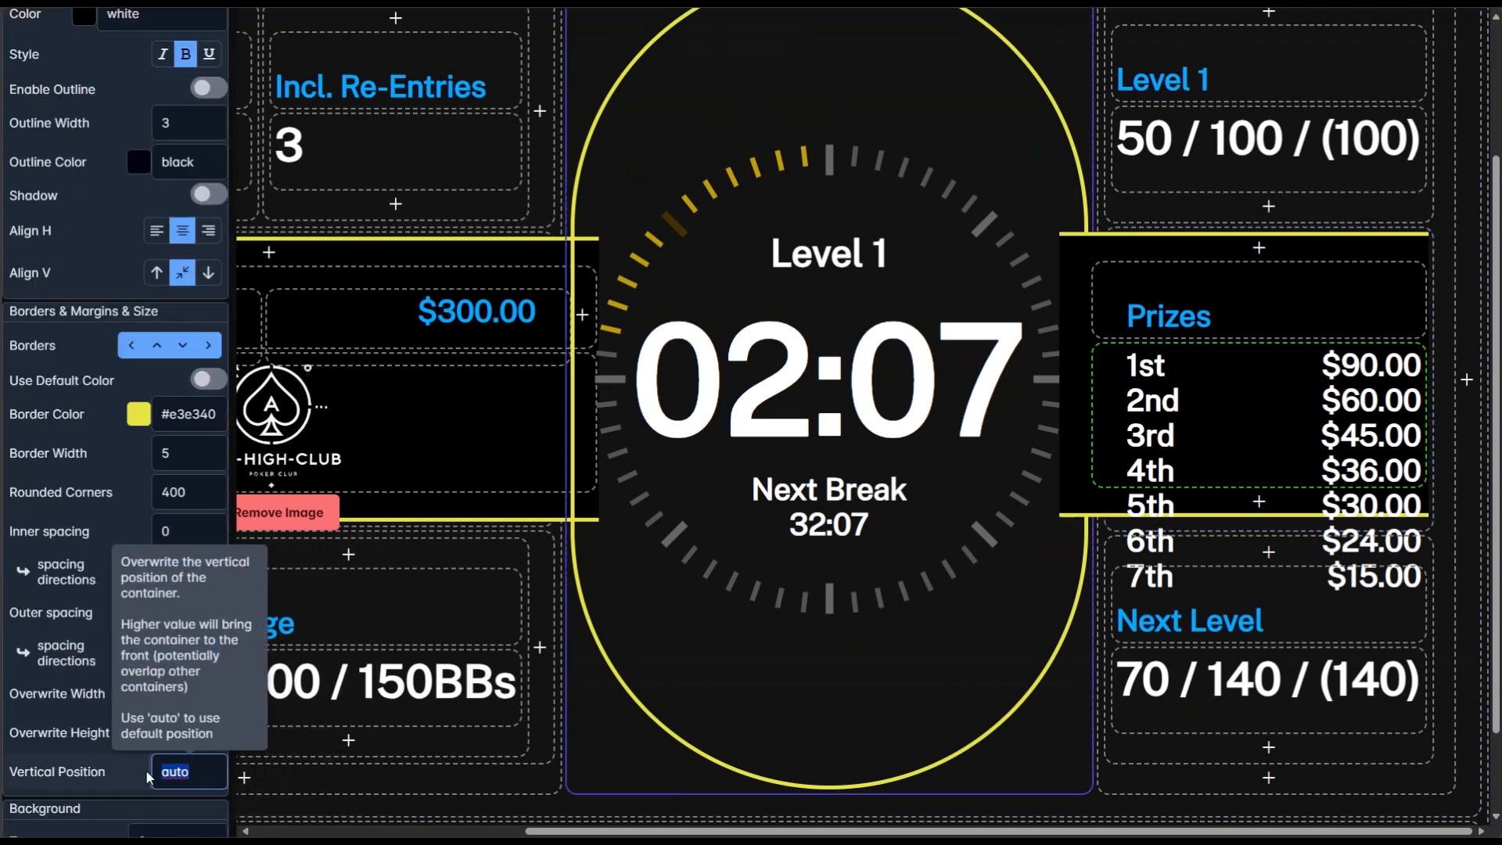
{"action": "left_click", "coordinate": [146, 770]}
{"action": "type", "text": "0"}
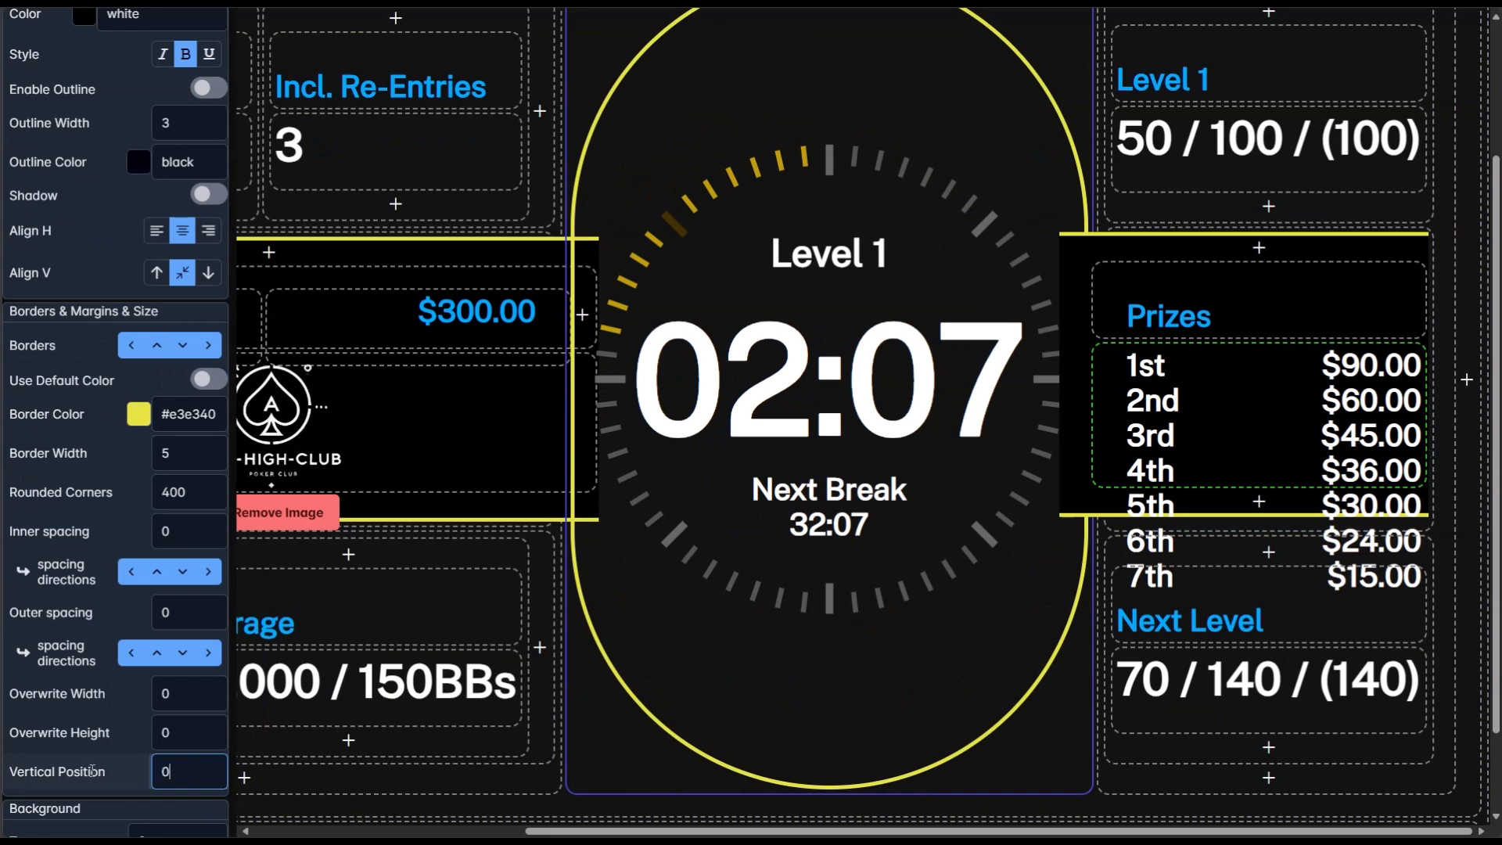
{"action": "left_click", "coordinate": [92, 771]}
{"action": "scroll", "coordinate": [94, 646], "scroll_direction": "up", "scroll_amount": 10}
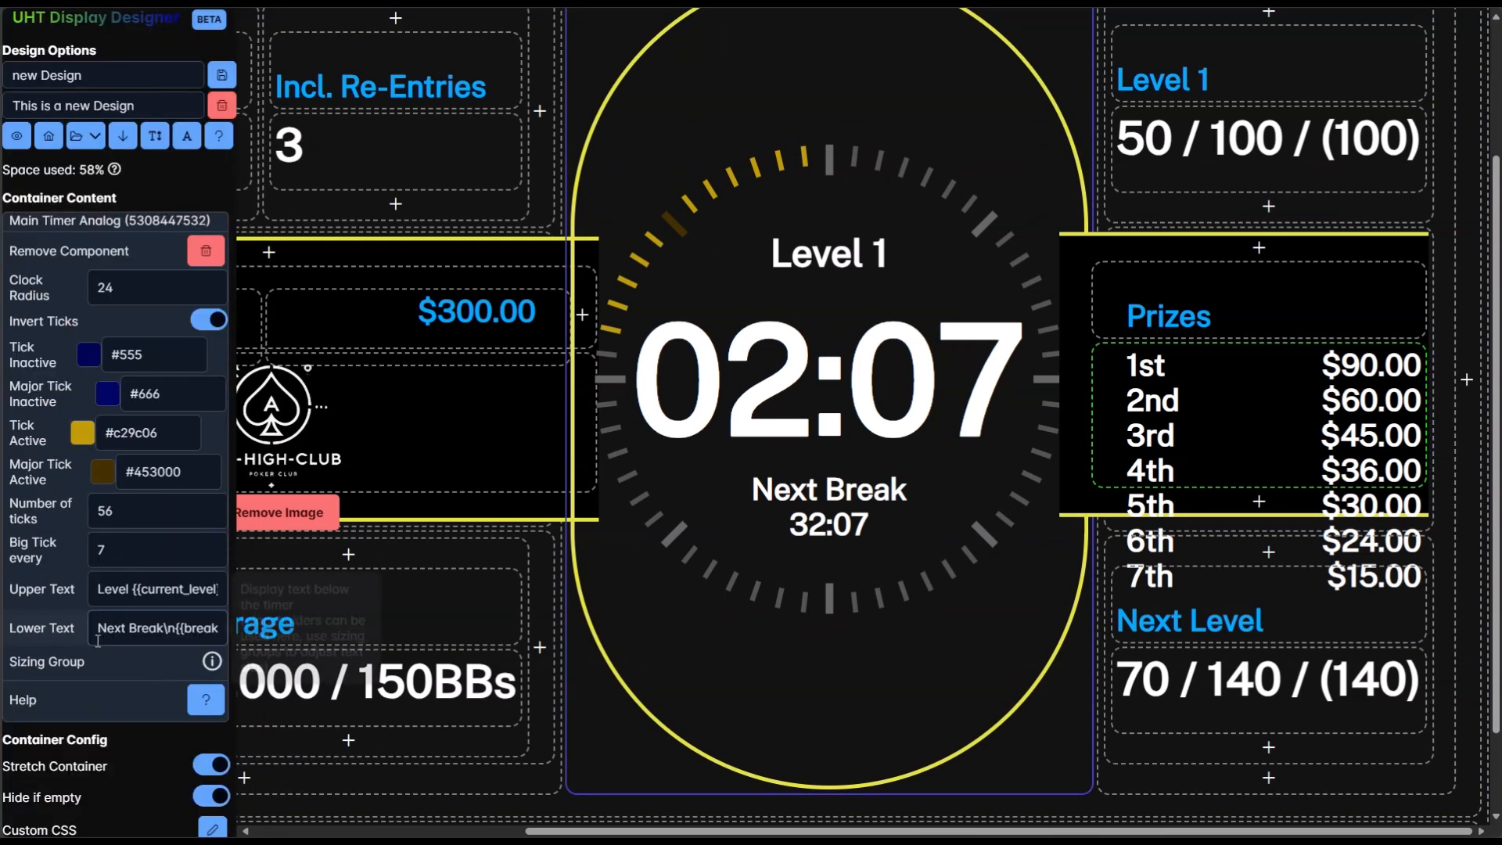
- Preview the display, and set the vertical position of the round main timer's container to auto
{"action": "left_click", "coordinate": [28, 139]}
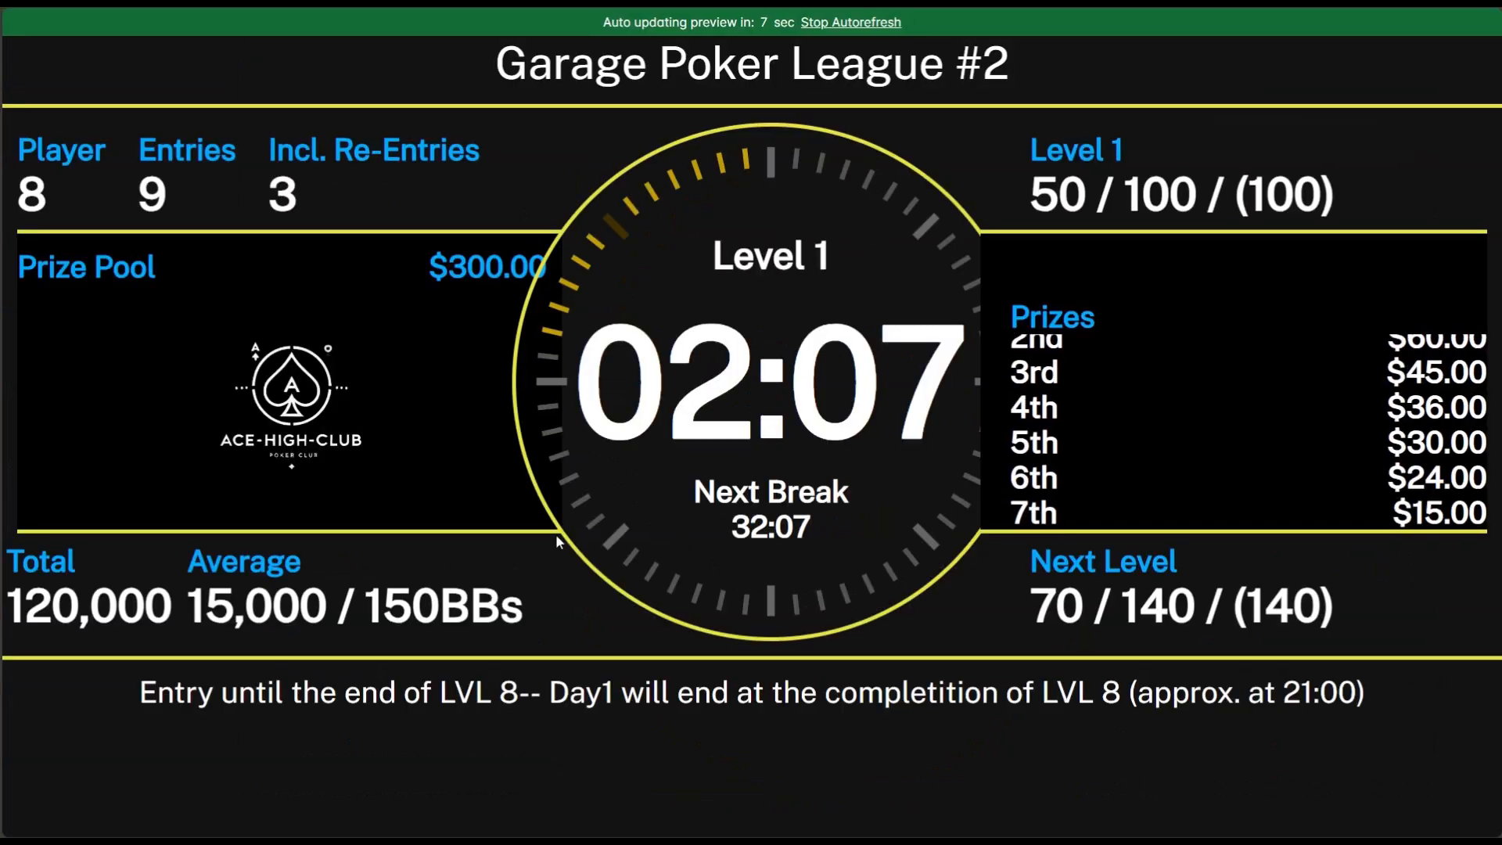
{"action": "key", "text": "ctrl+w"}
{"action": "scroll", "coordinate": [129, 543], "scroll_direction": "down", "scroll_amount": 10}
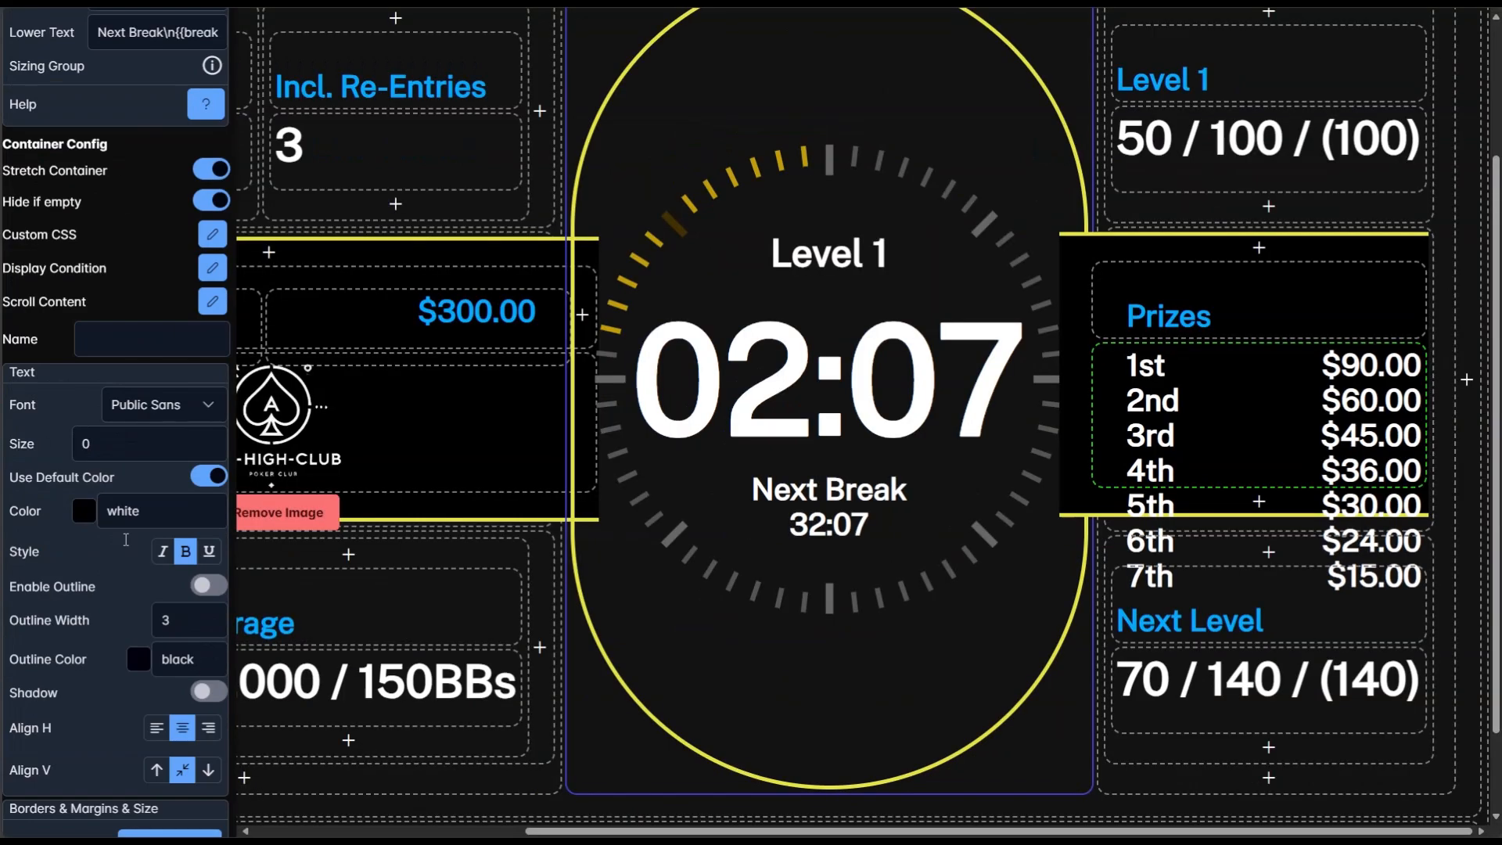
{"action": "left_click", "coordinate": [149, 538]}
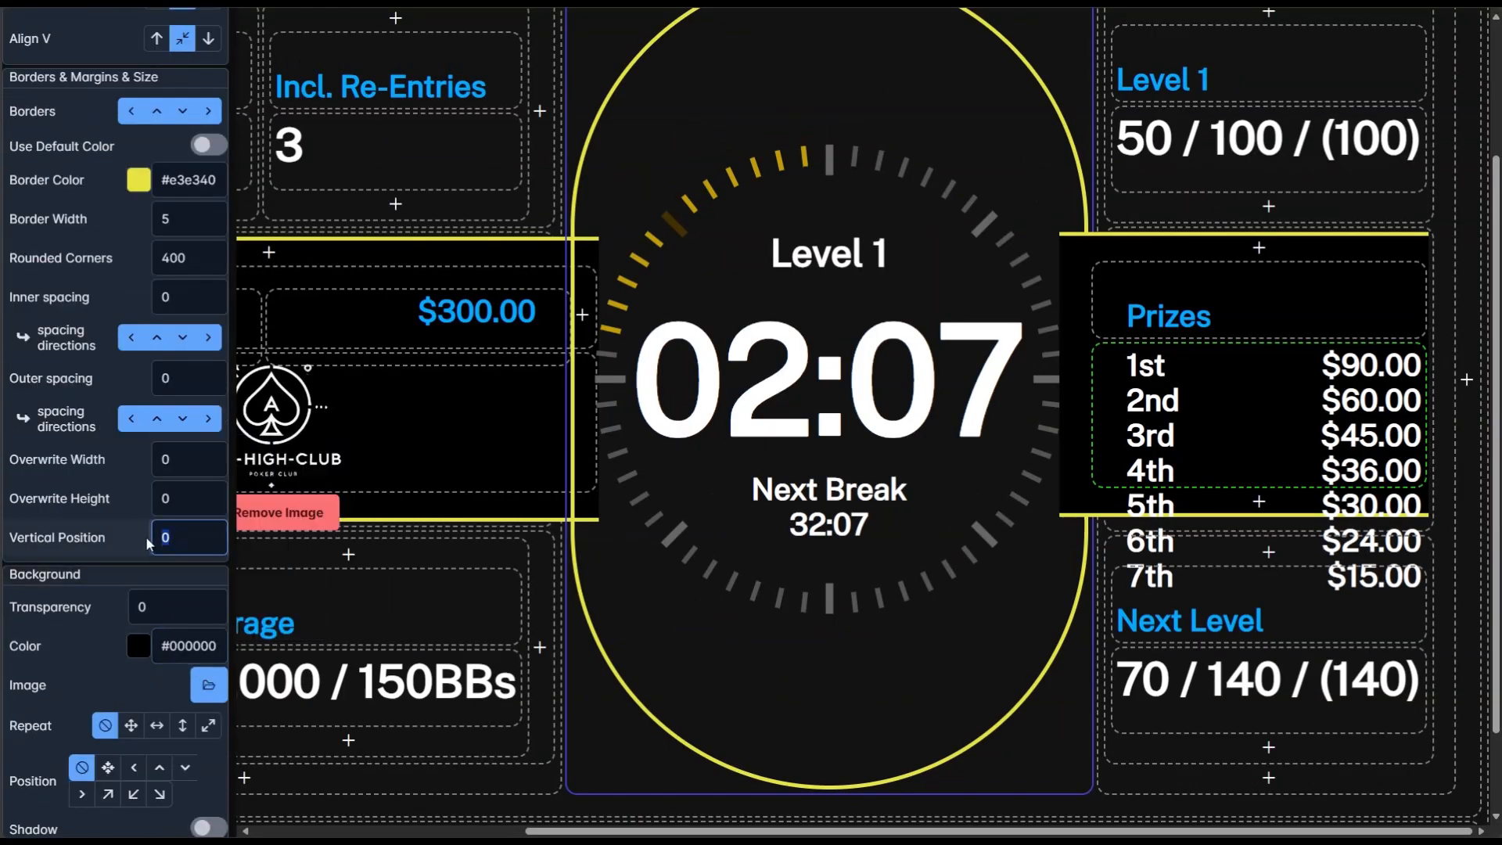
{"action": "type", "text": "auto"}
{"action": "key", "text": "Return"}
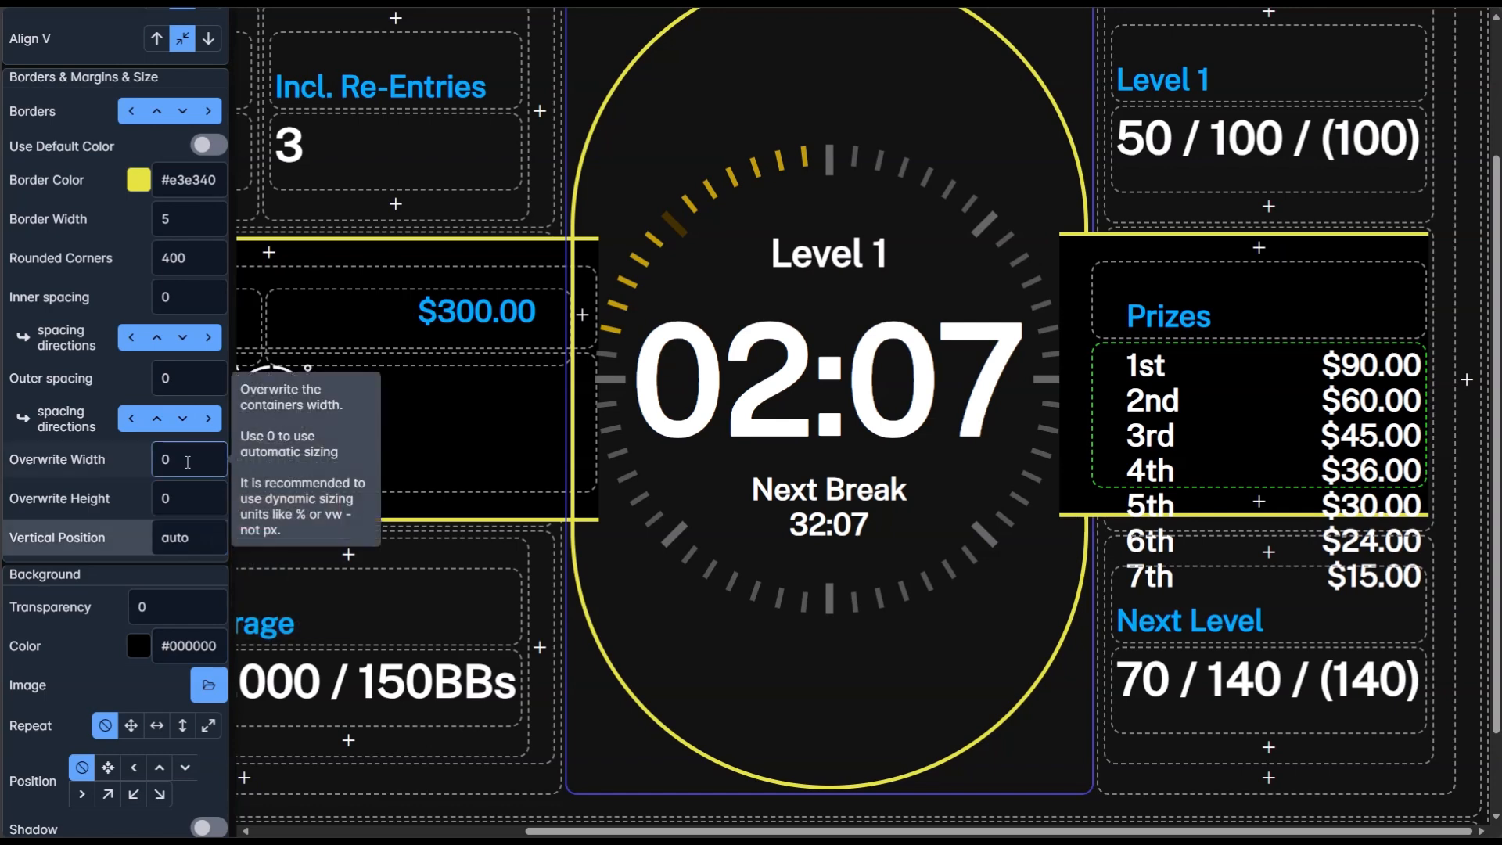
- Select the container around the Prizes heading and list and review its spacing, size and background settings
{"action": "left_click", "coordinate": [1073, 423]}
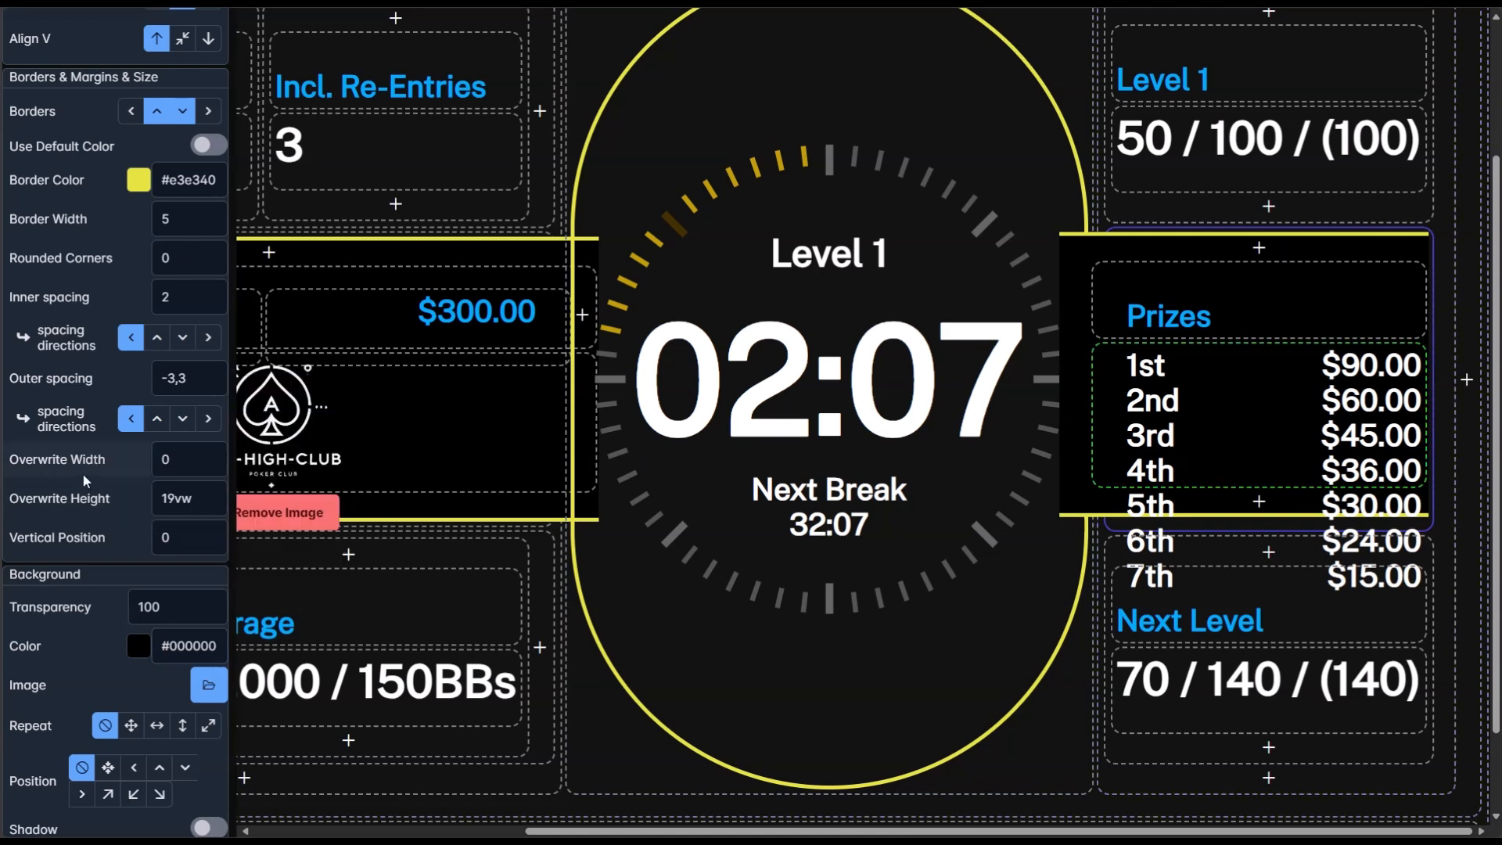
{"action": "scroll", "coordinate": [82, 472], "scroll_direction": "up", "scroll_amount": 1}
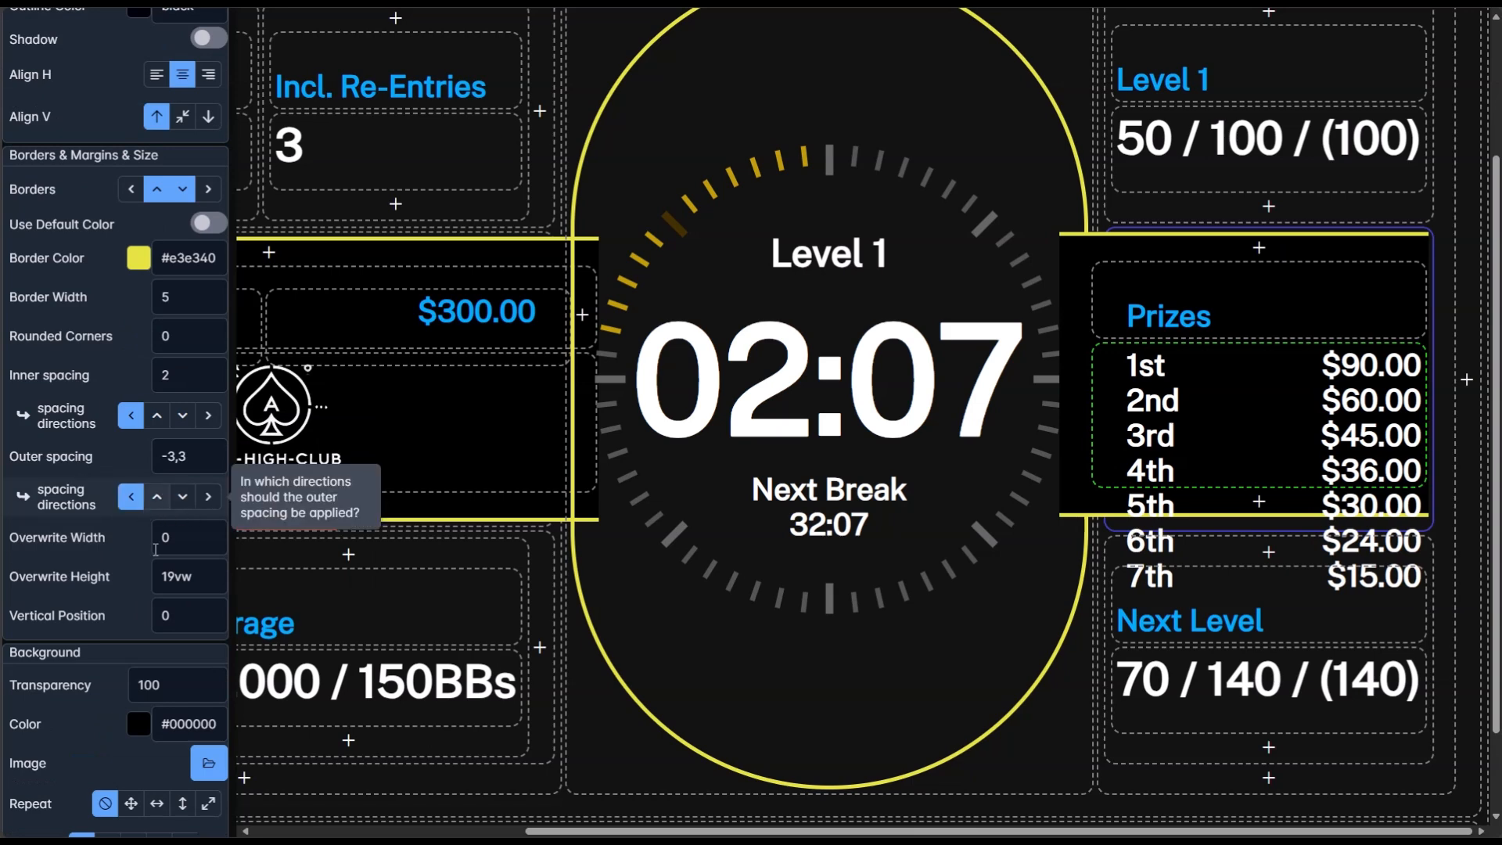
{"action": "scroll", "coordinate": [46, 612], "scroll_direction": "down", "scroll_amount": 3}
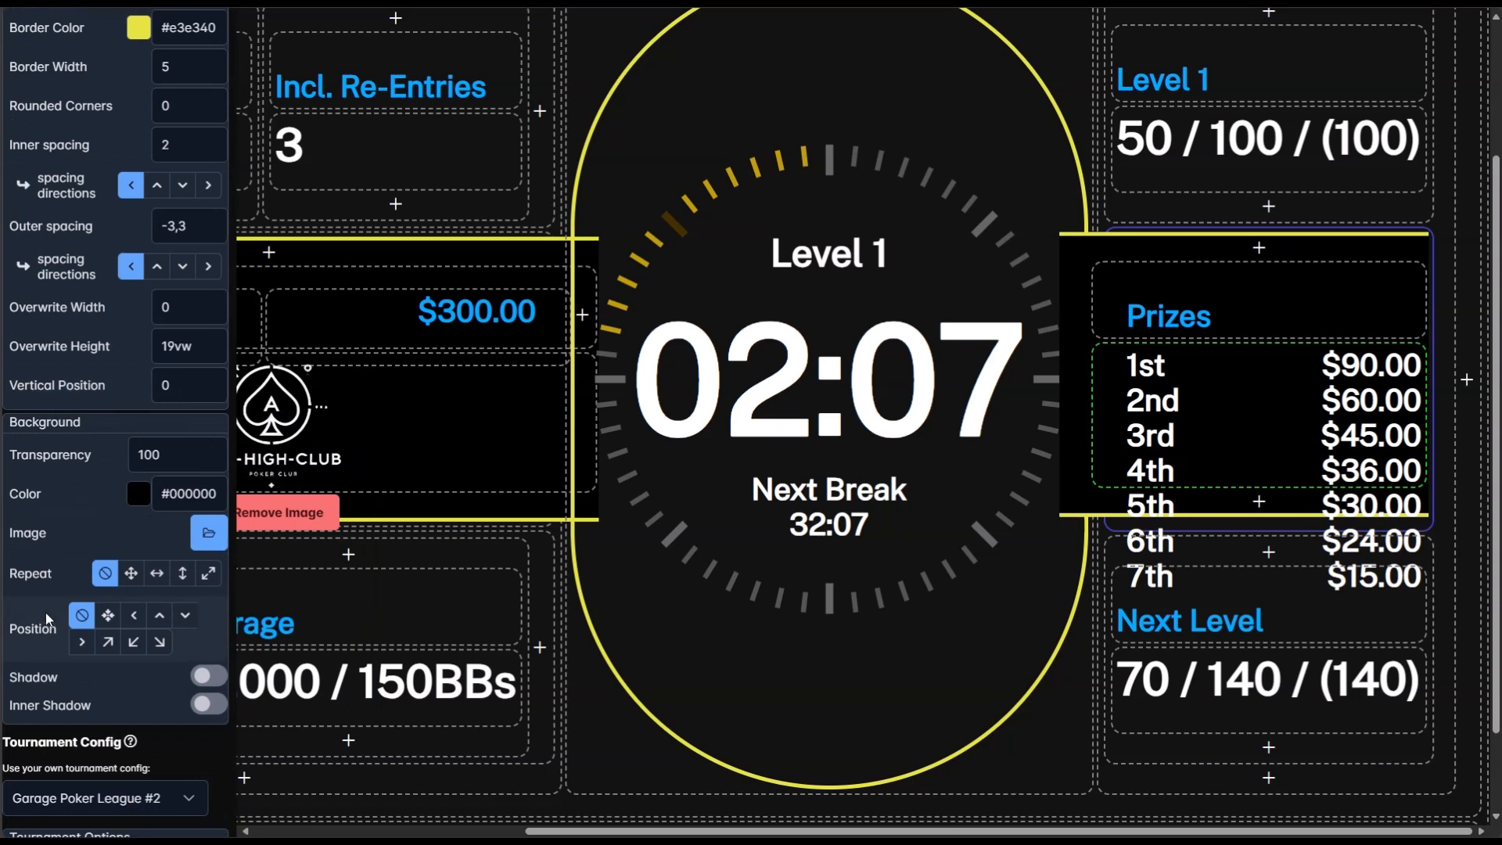